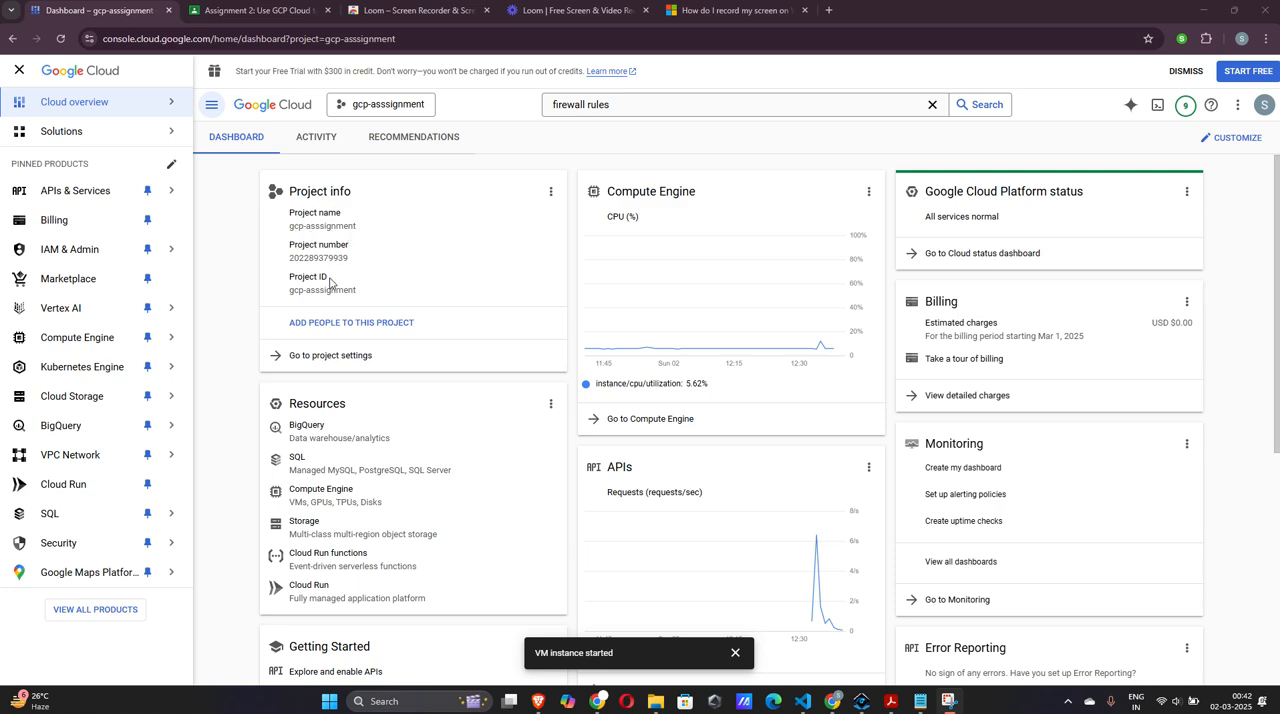
Open the web-server-vm instance's details in Compute Engine and review its basic information, machine configuration, networking and storage
click(310, 495)
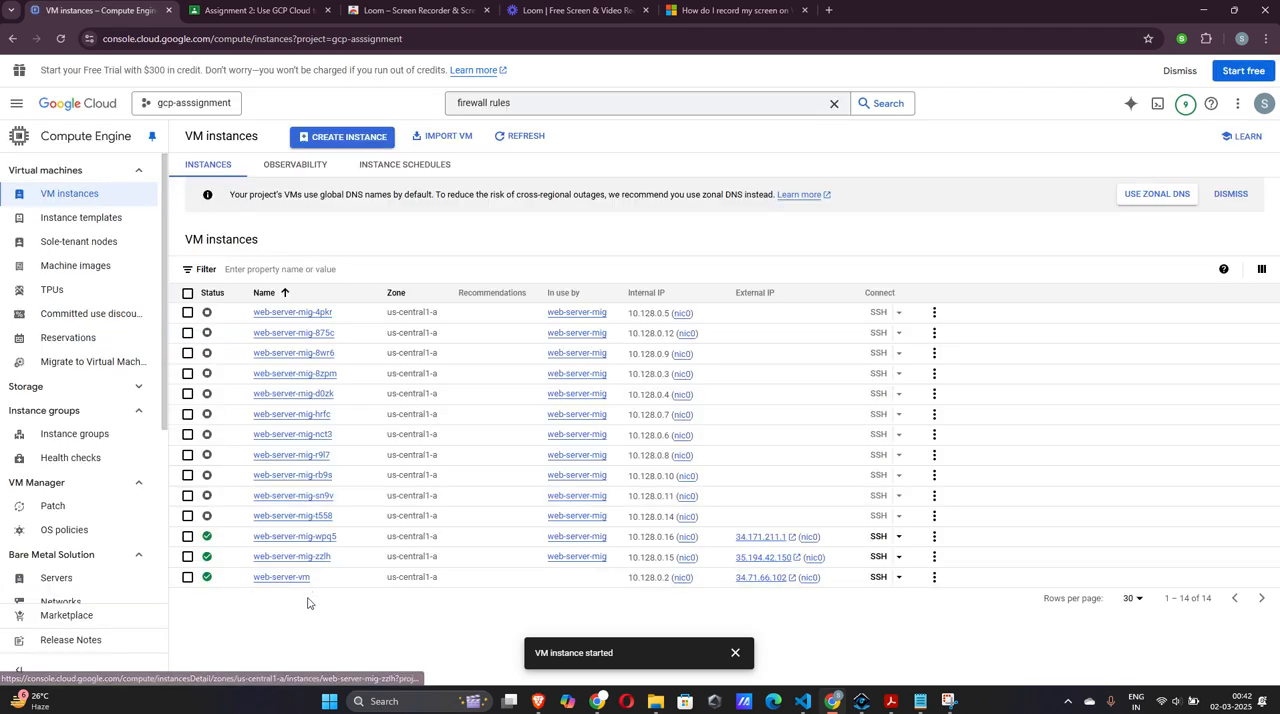
scroll(302, 596, down, 1)
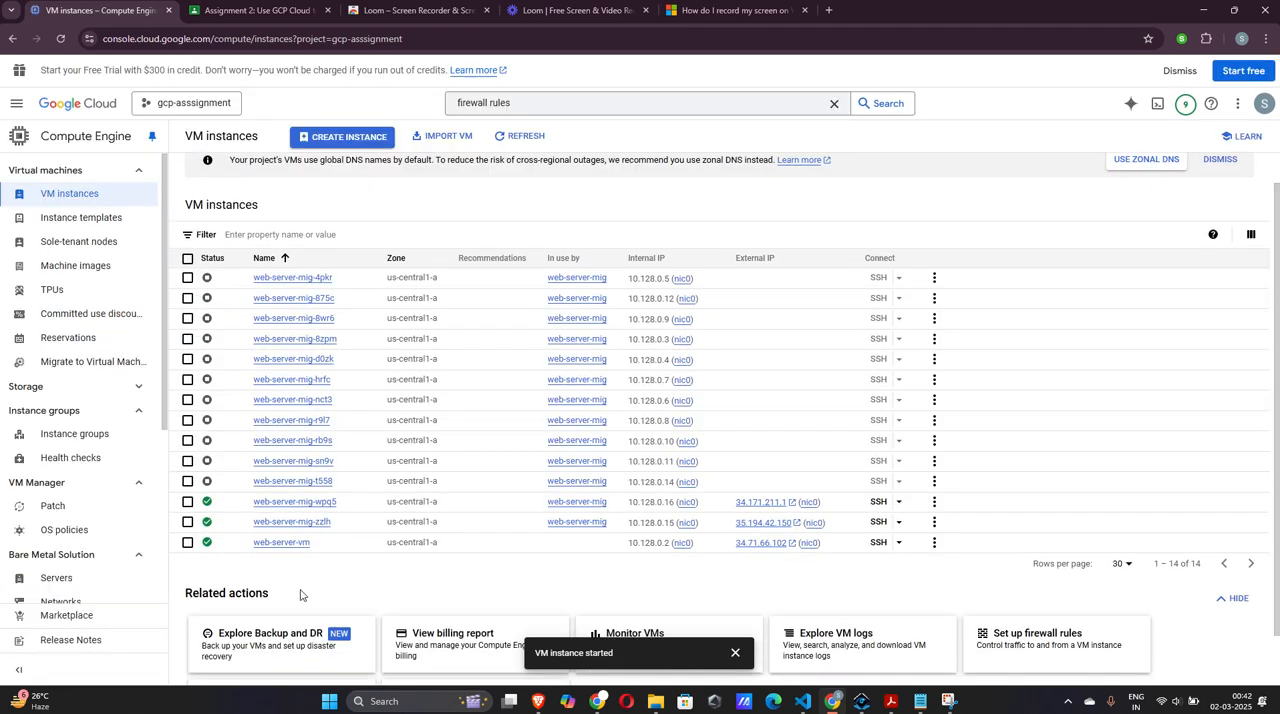
click(282, 542)
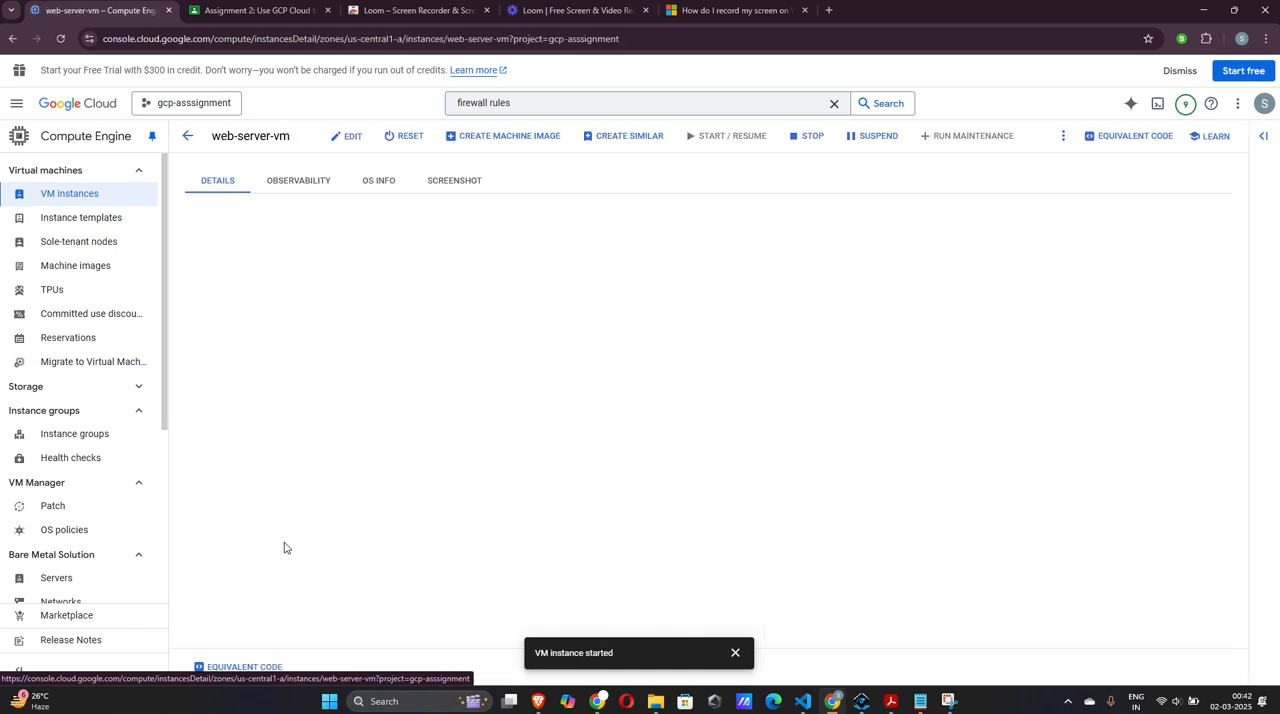
scroll(284, 547, down, 2)
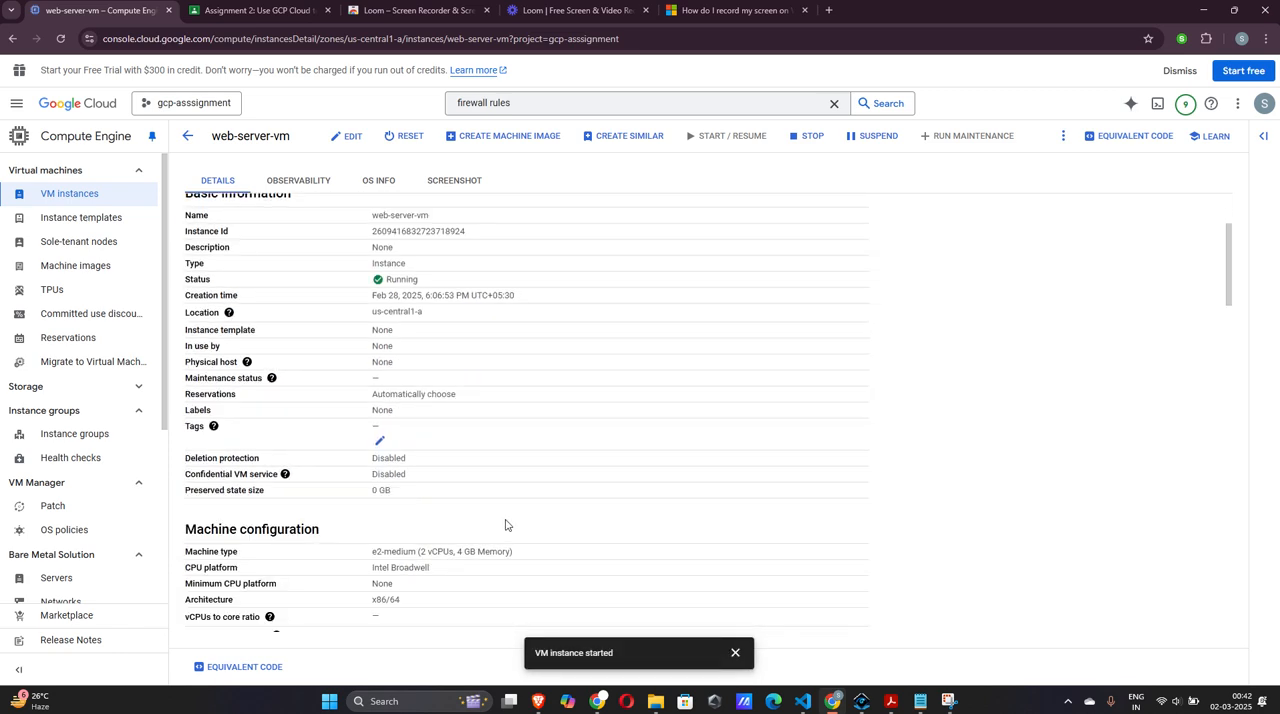
scroll(505, 525, down, 8)
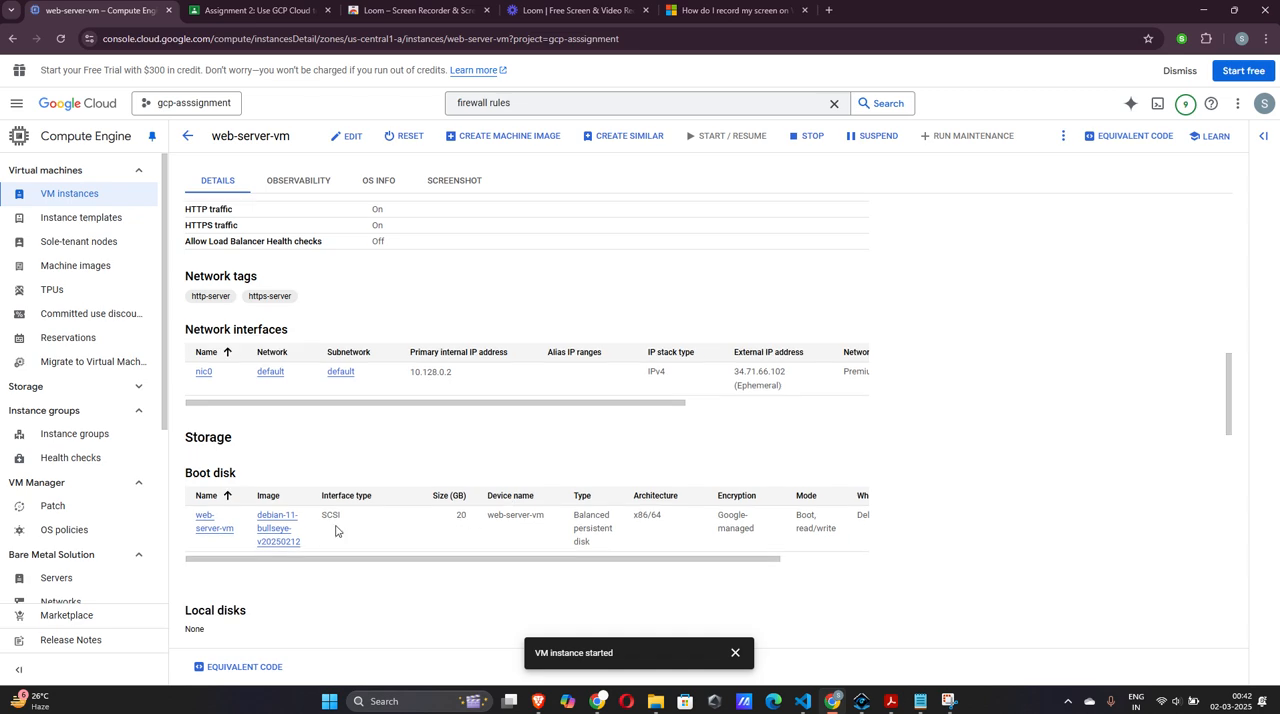
scroll(336, 530, up, 3)
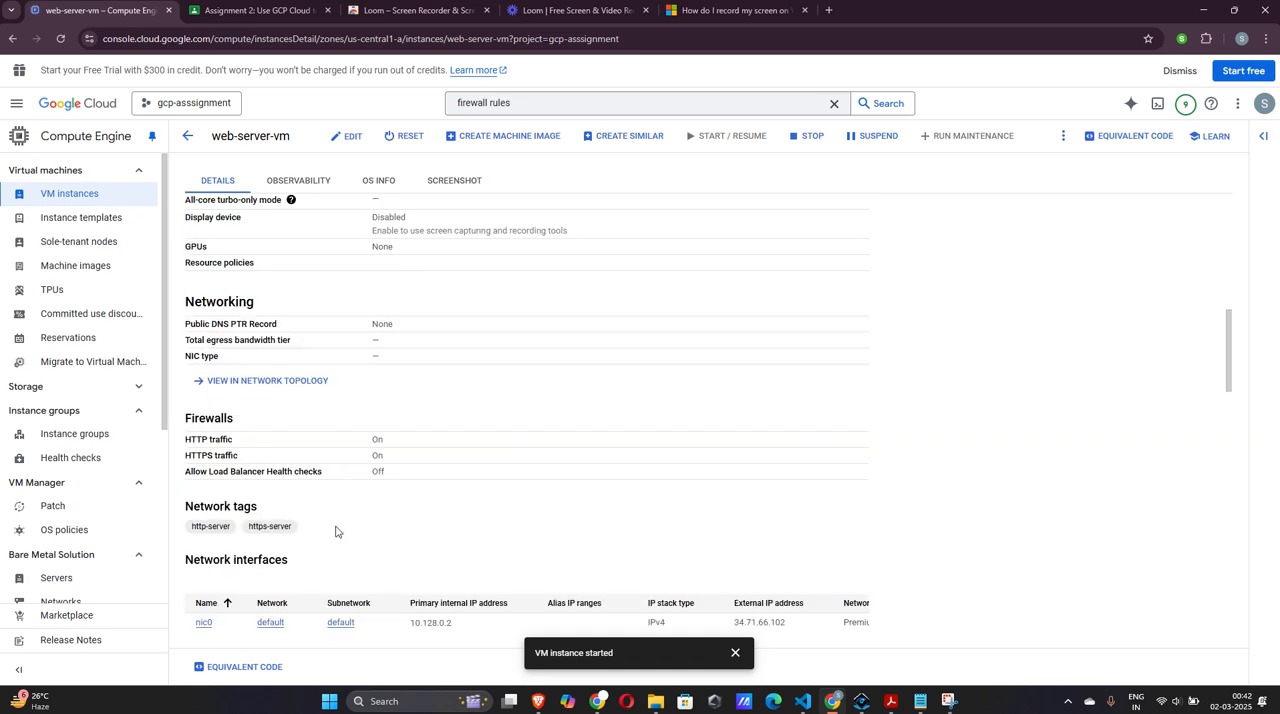
scroll(336, 531, up, 2)
scroll(336, 531, up, 1)
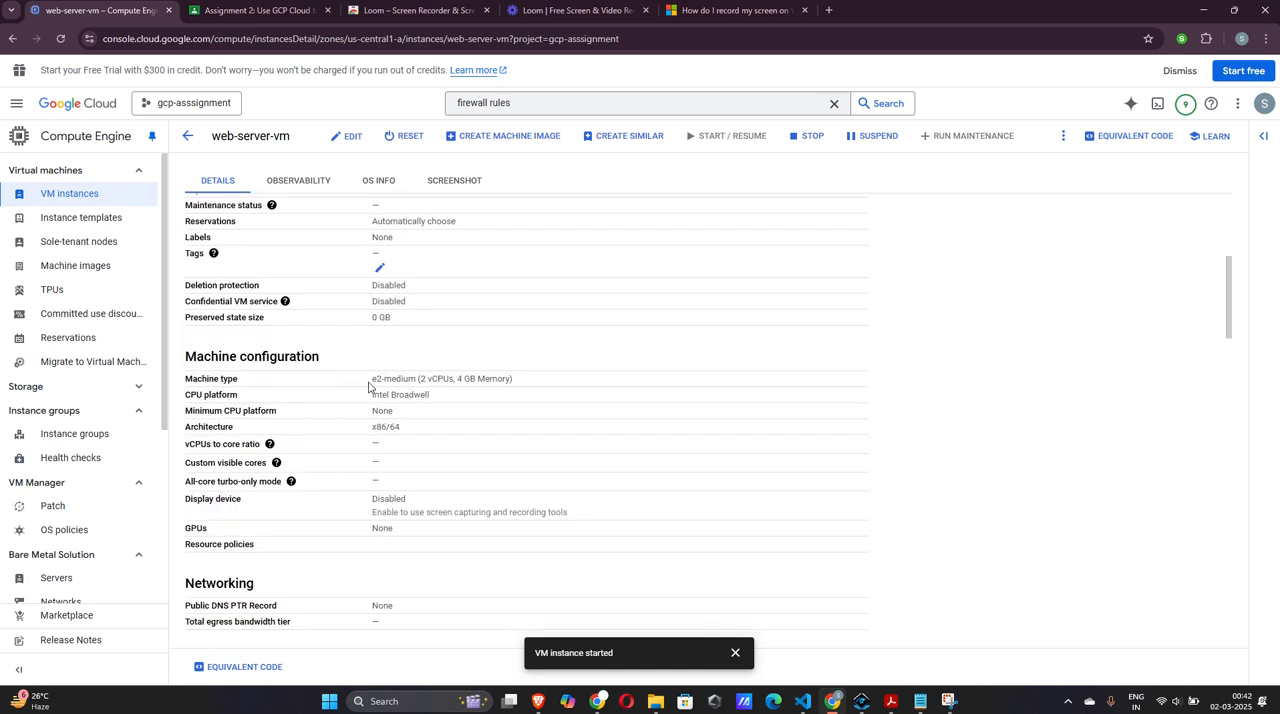
scroll(405, 381, up, 3)
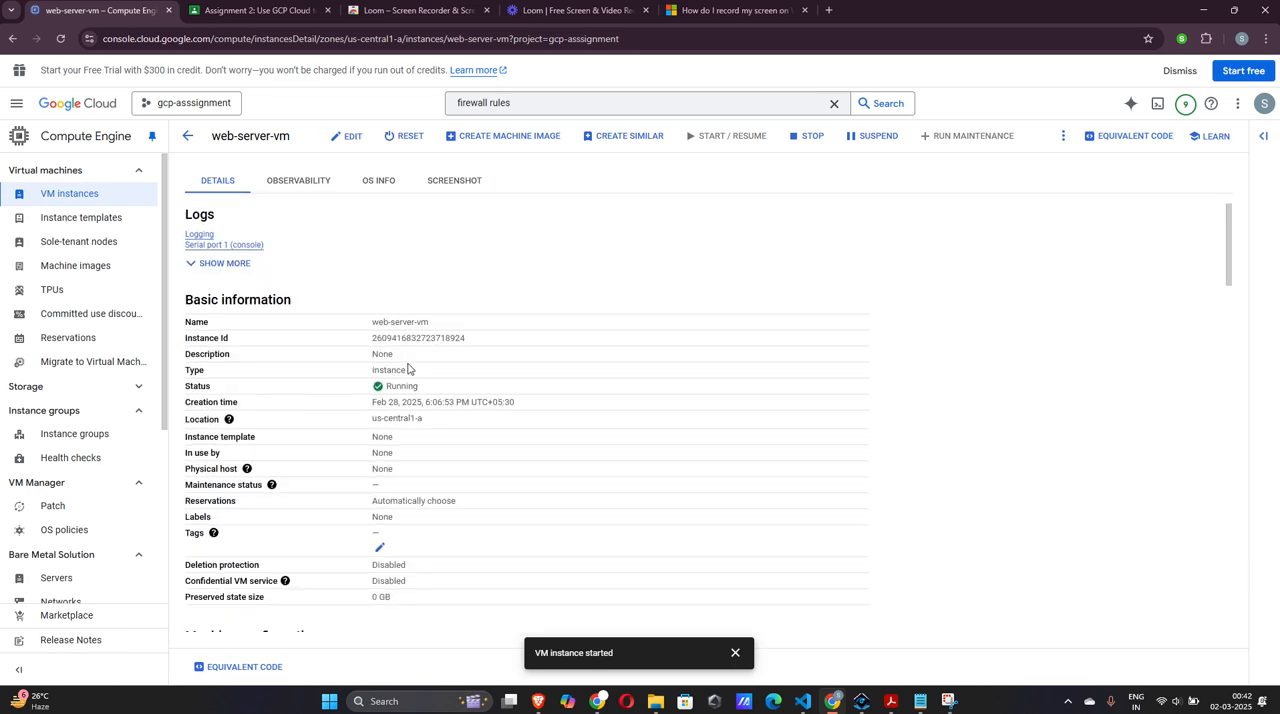
scroll(408, 369, down, 10)
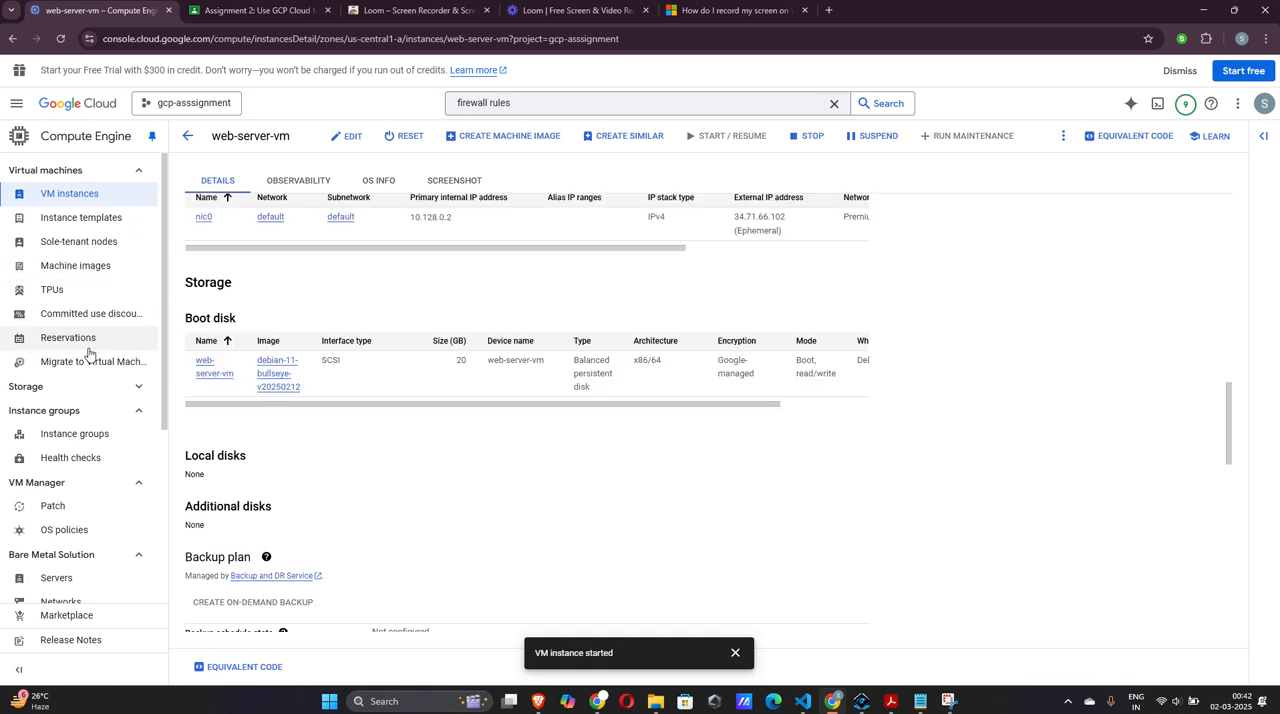
Open the web-server-template-with-sa instance template and follow it to the web-server-mig instance group to review its VM instances
click(72, 218)
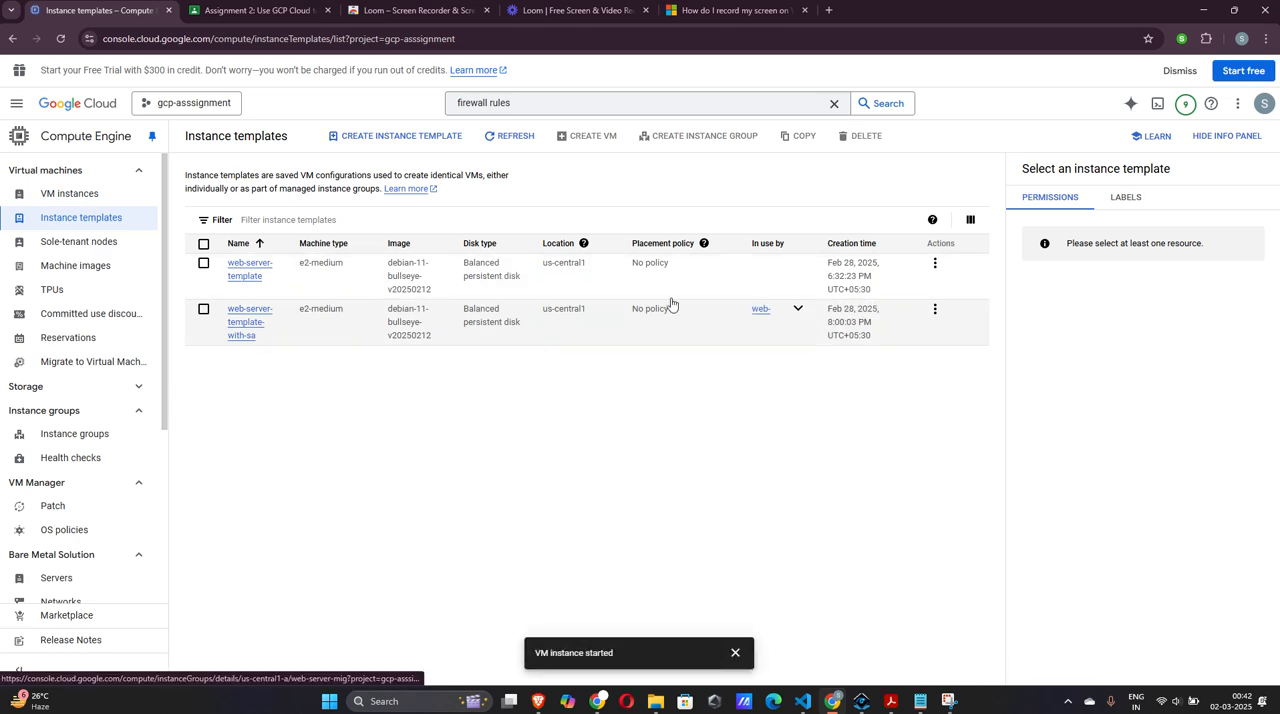
click(248, 326)
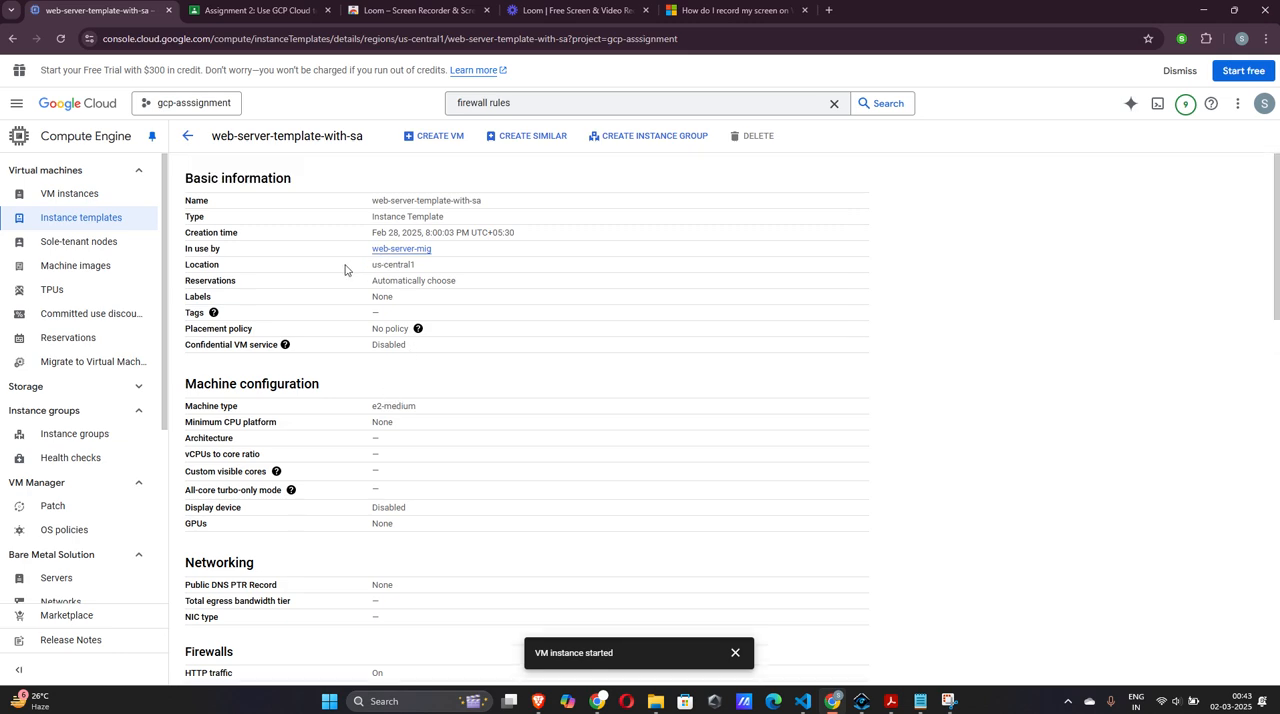
click(398, 250)
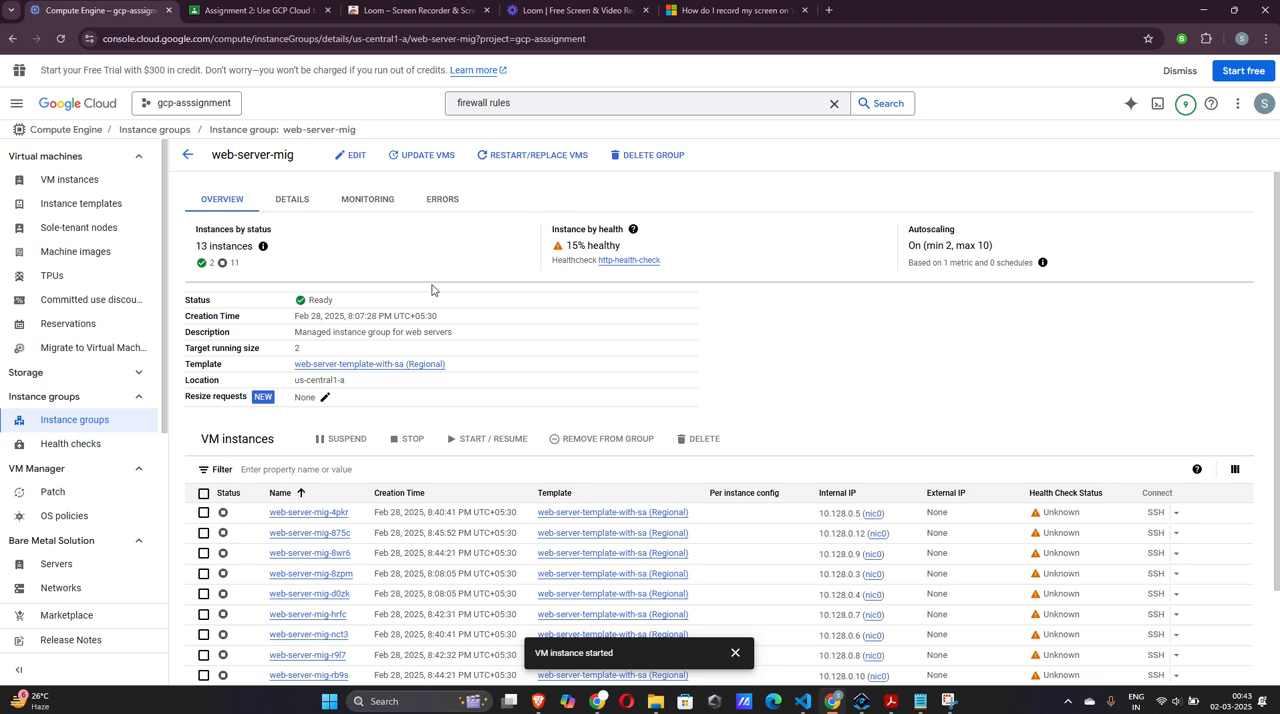
scroll(432, 289, down, 2)
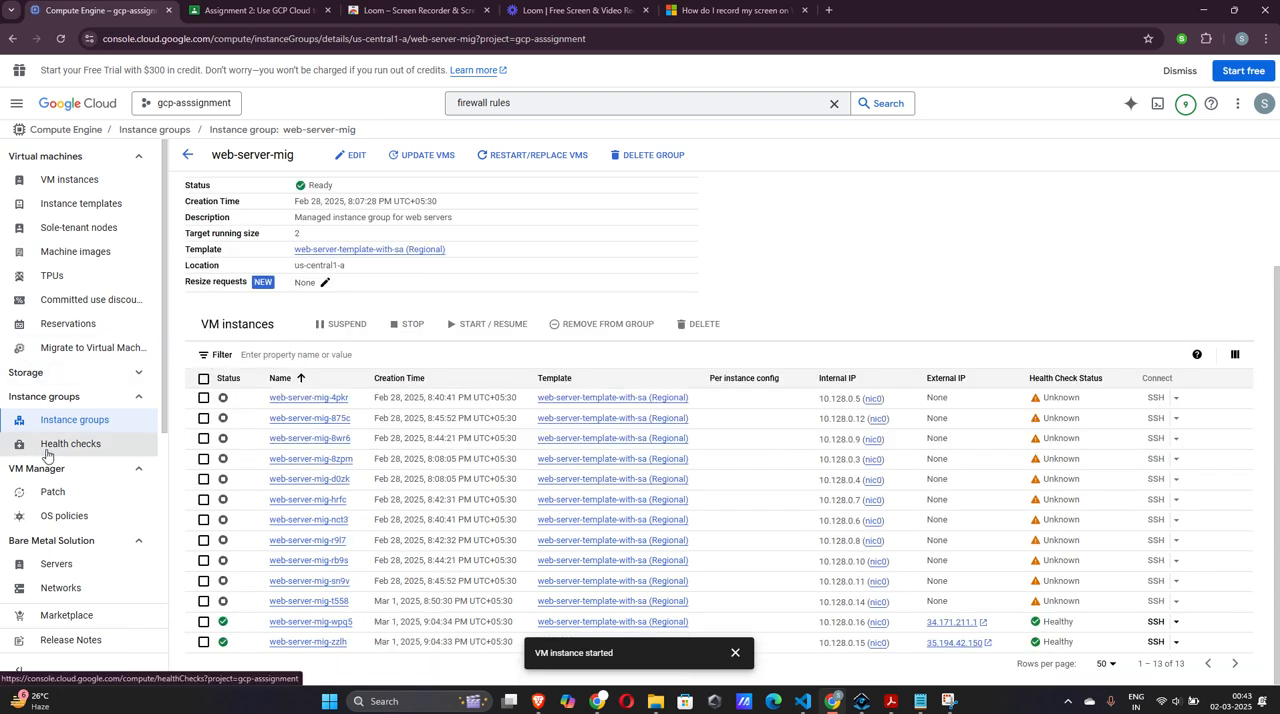
Open the http-health-check health check and review its protocol, port, interval, timeout and threshold settings
click(47, 445)
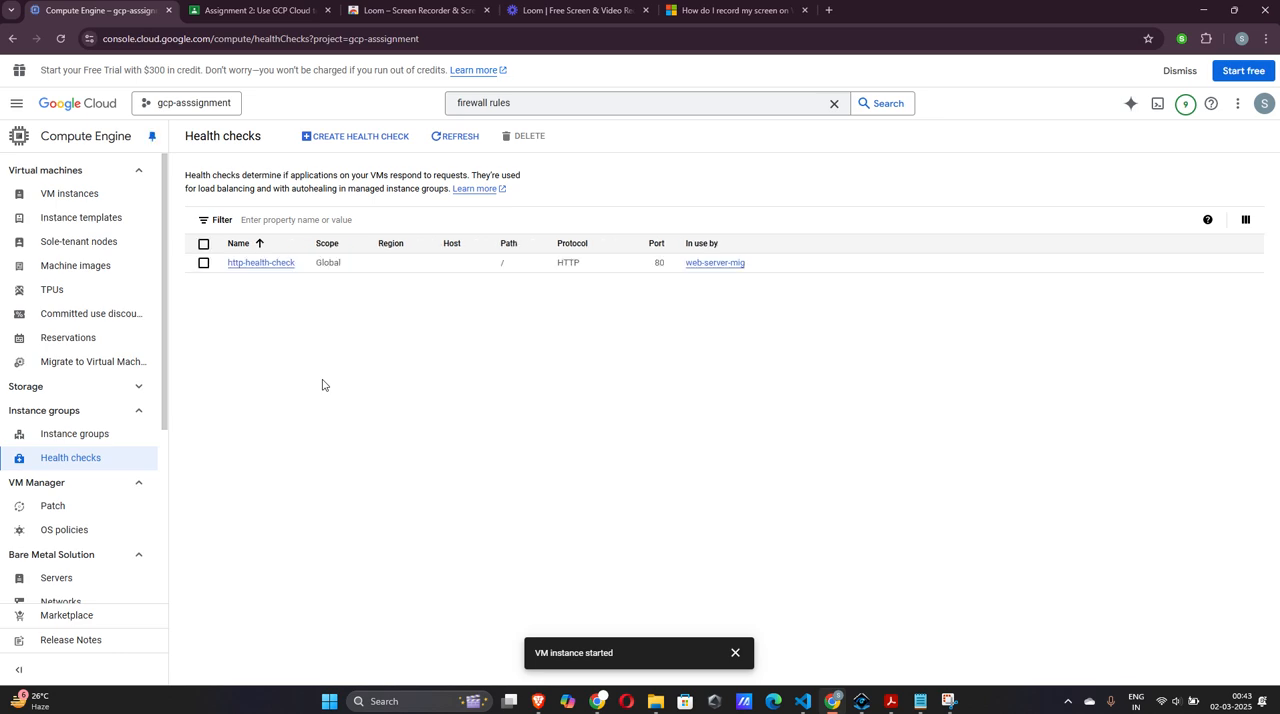
click(259, 263)
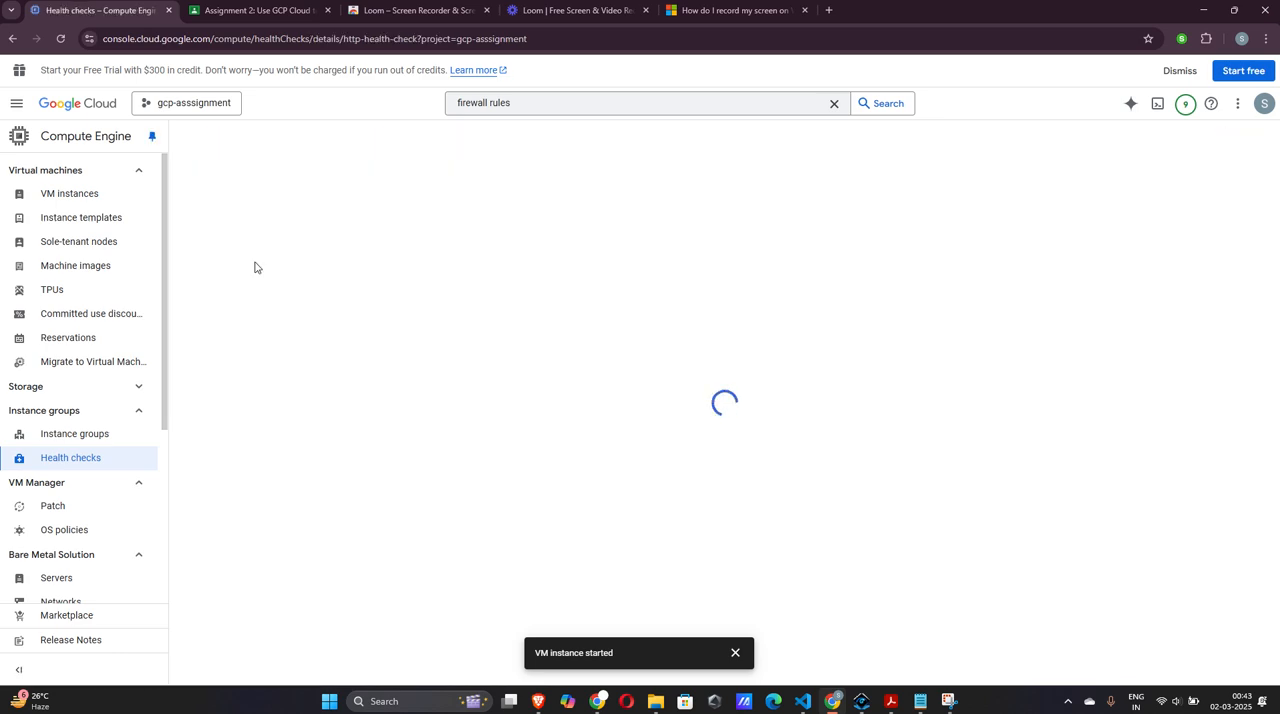
scroll(254, 267, down, 1)
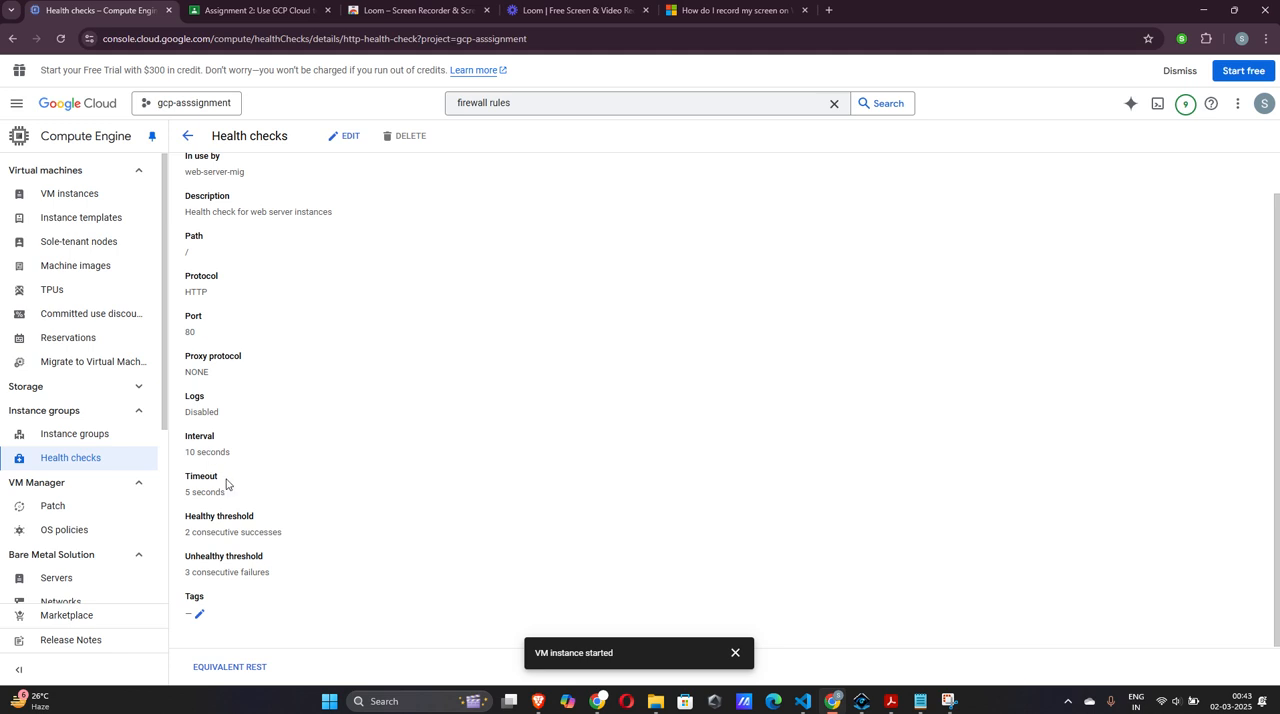
scroll(230, 495, up, 1)
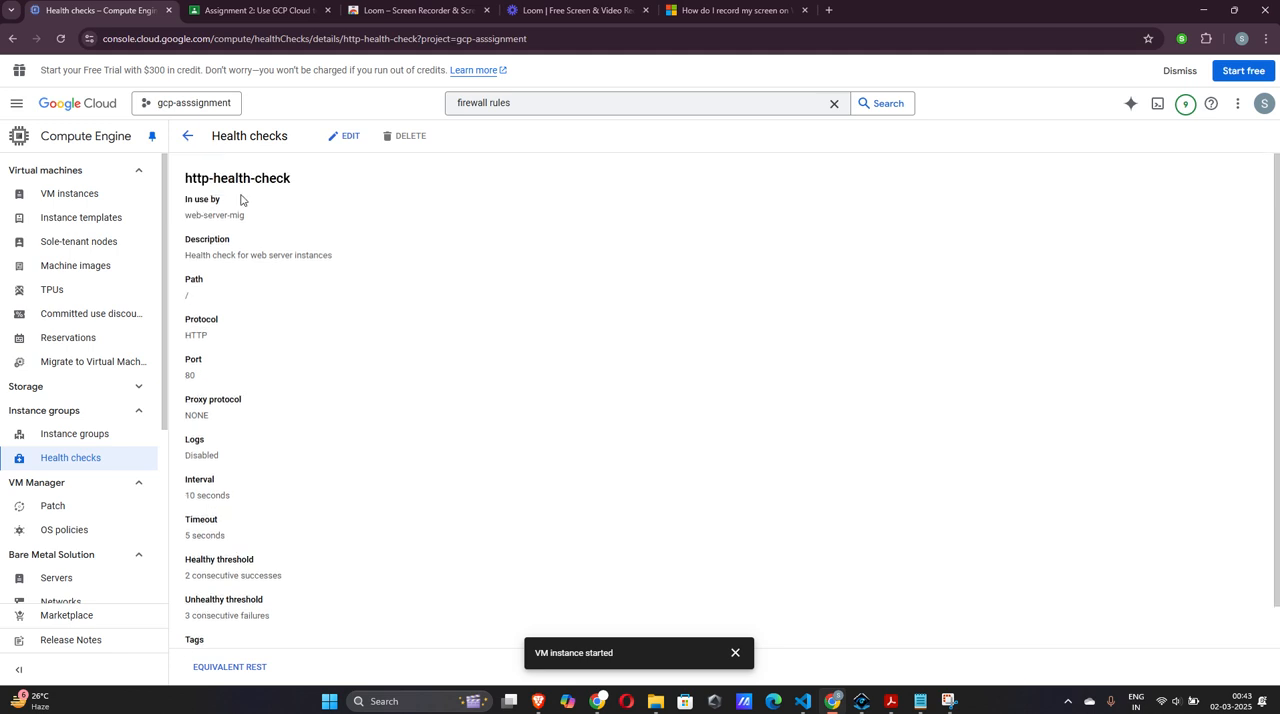
scroll(235, 240, down, 1)
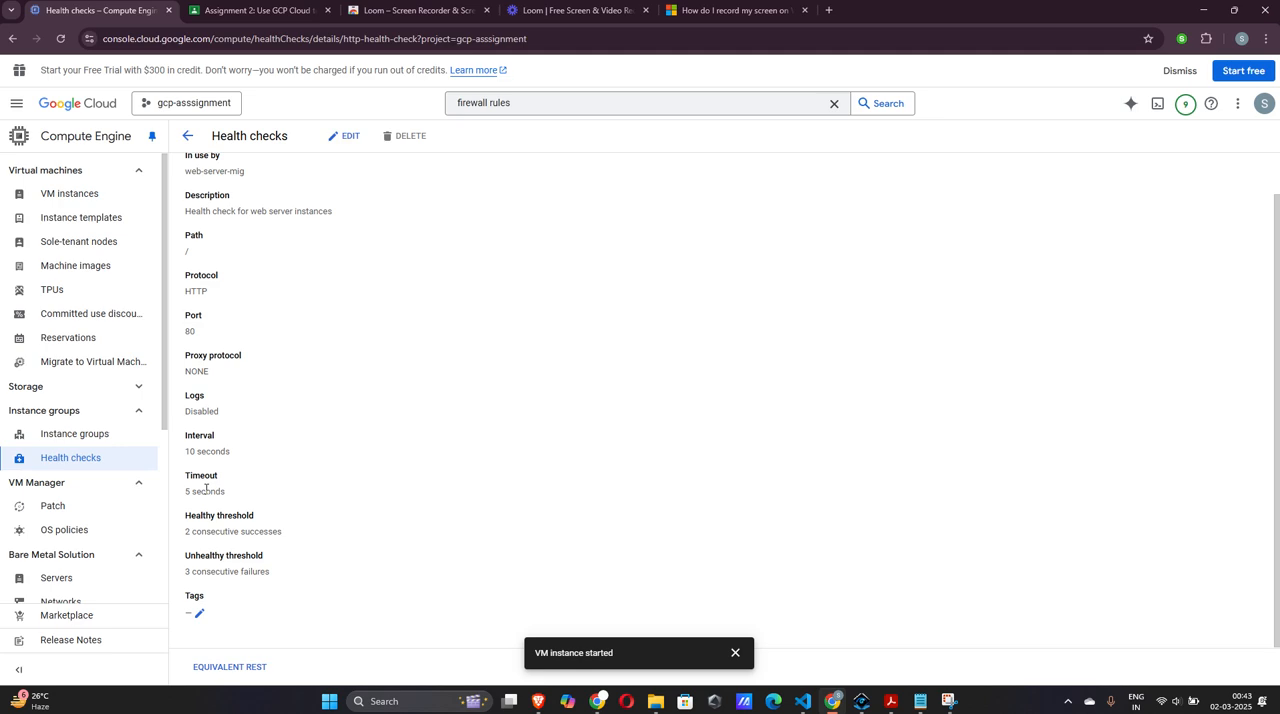
scroll(206, 489, up, 1)
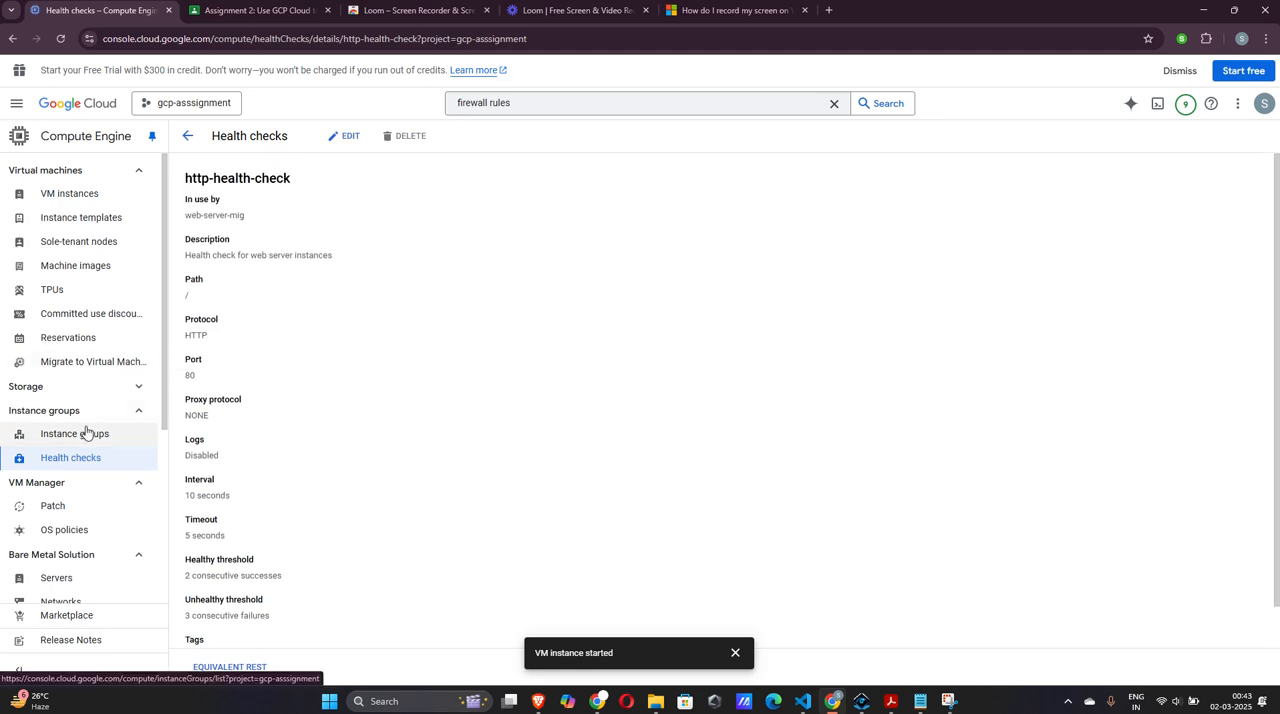
scroll(86, 432, down, 2)
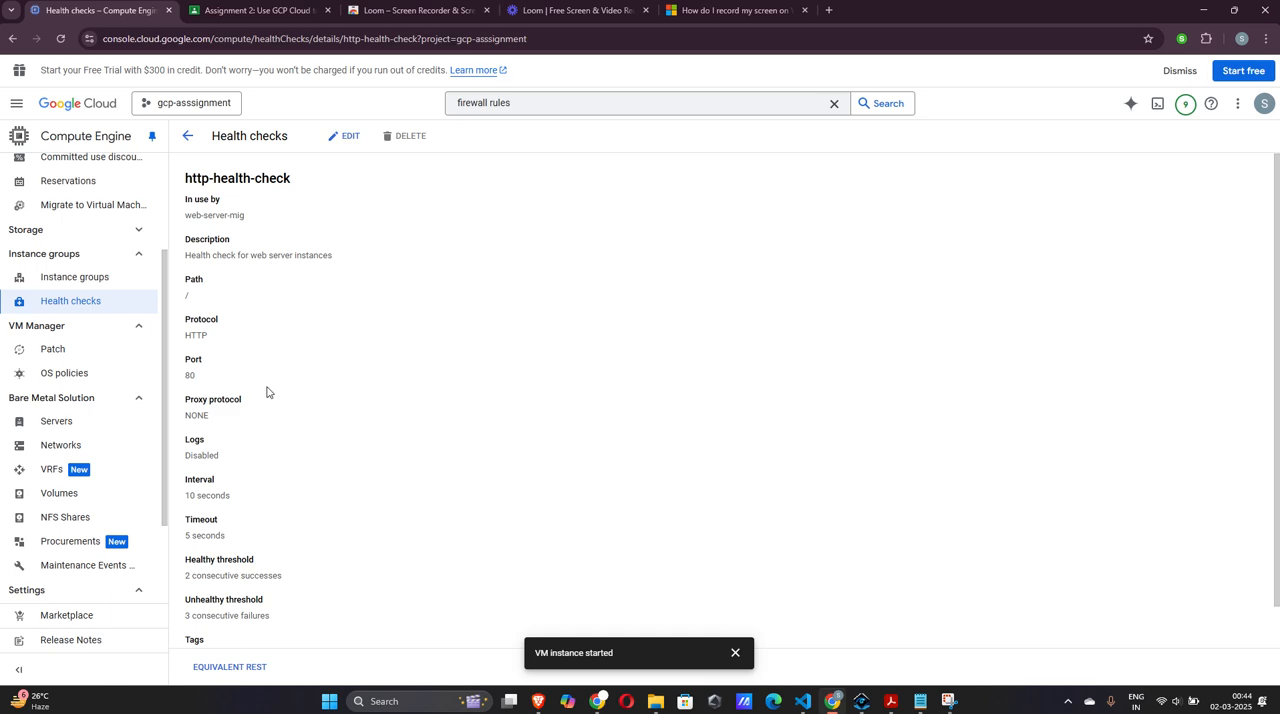
scroll(86, 326, up, 2)
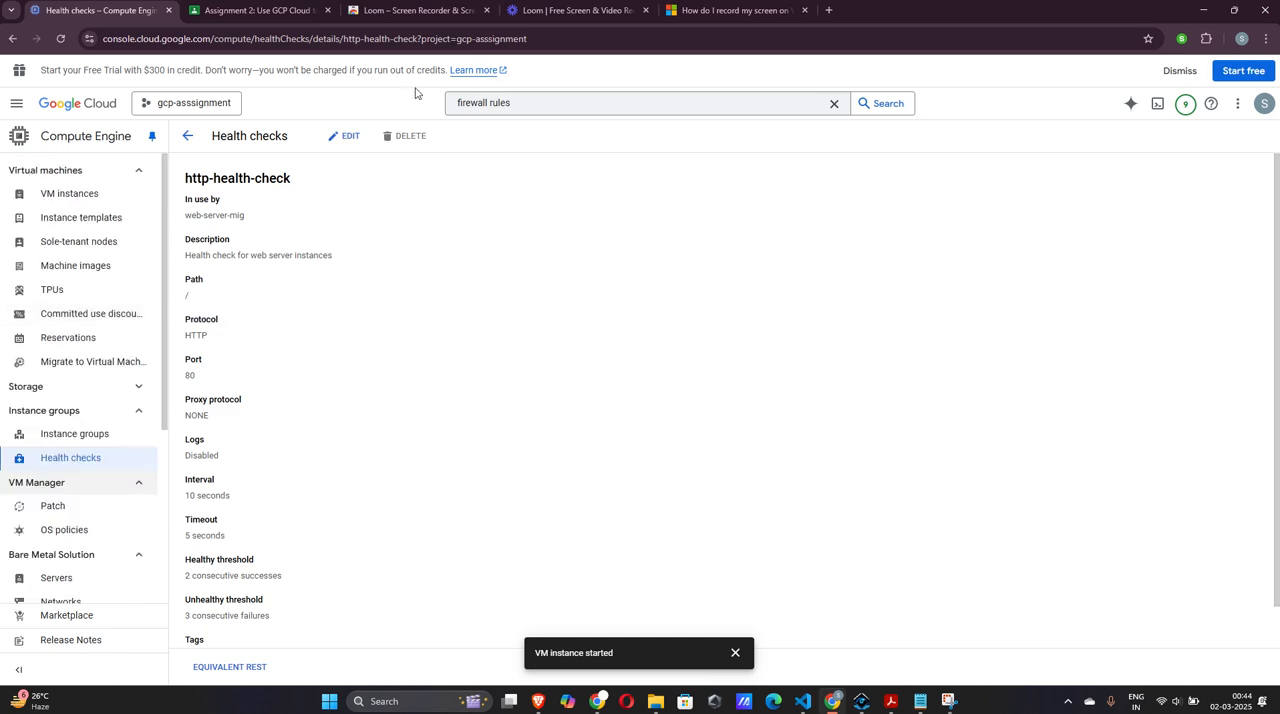
Open the project's IAM permissions, clear the old search text and view the permissions grouped by roles
click(16, 103)
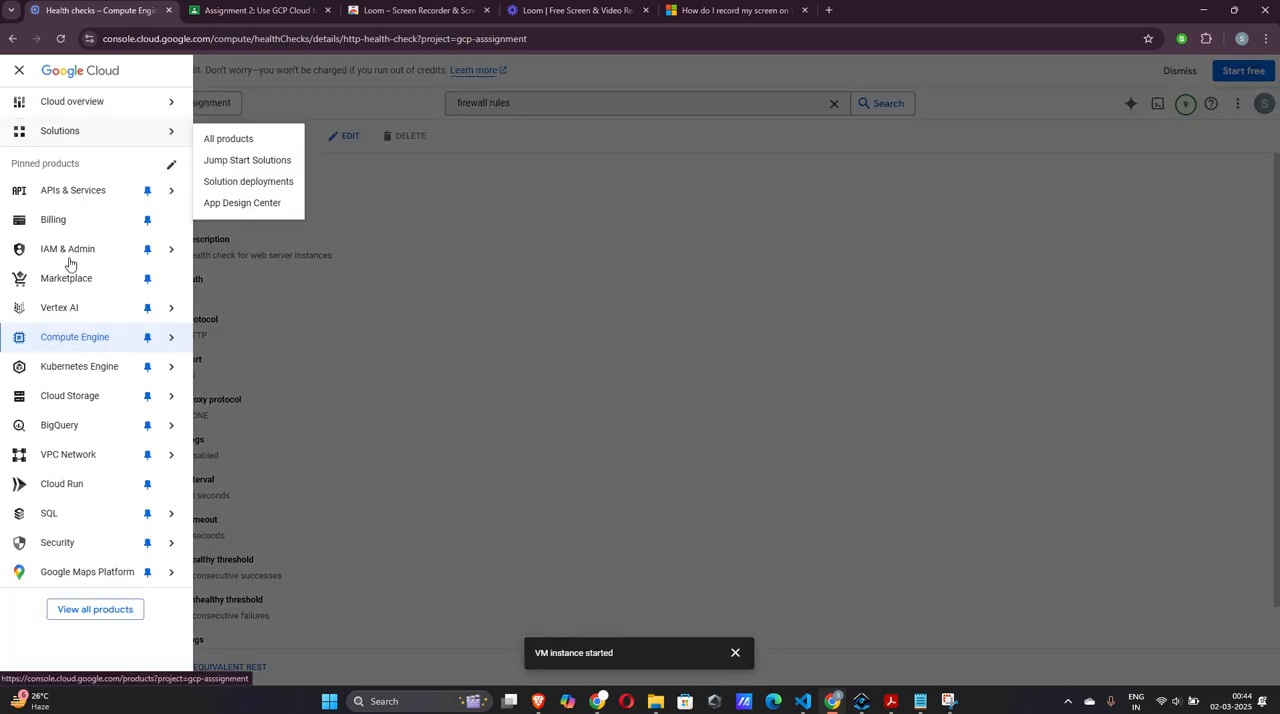
mouse_move(67, 262)
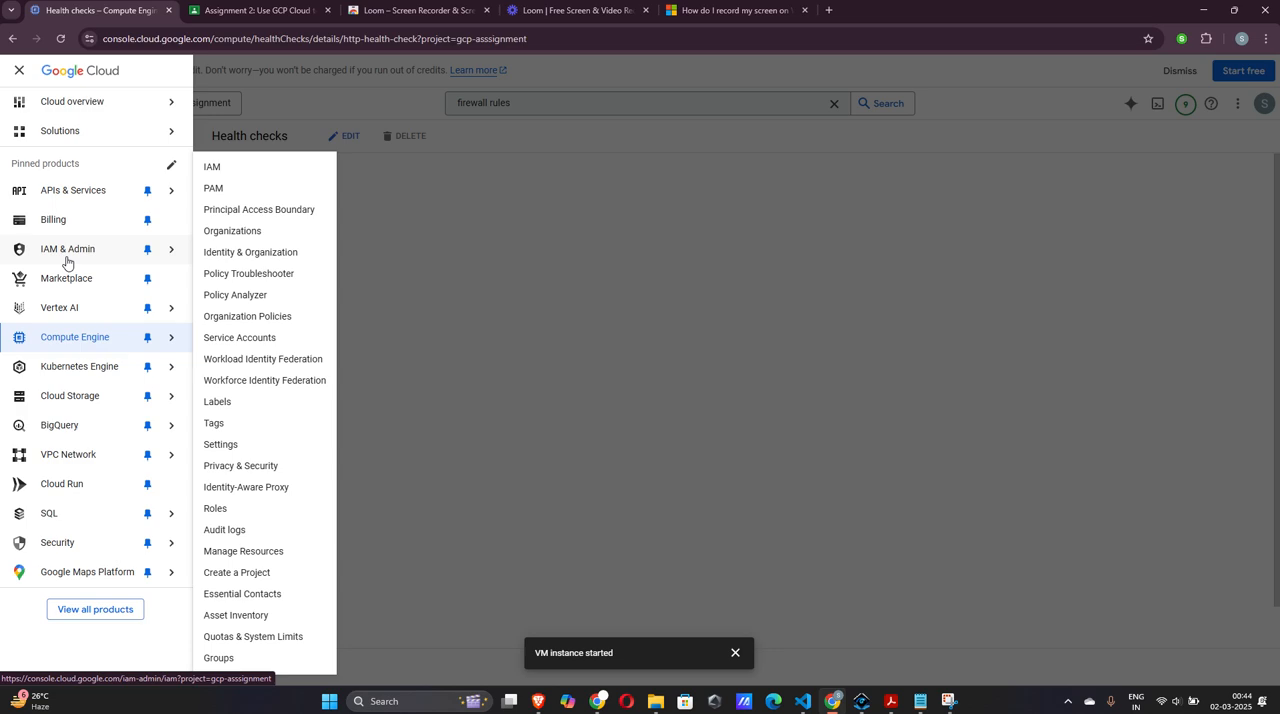
click(67, 262)
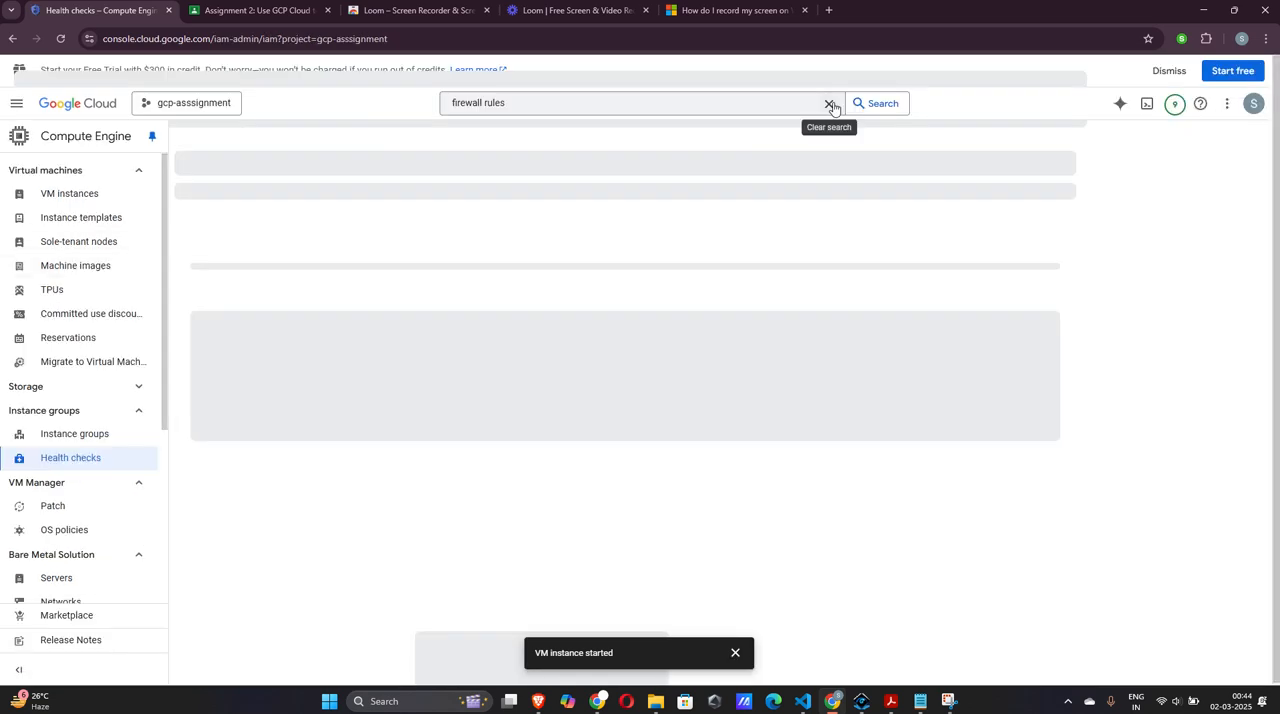
click(733, 104)
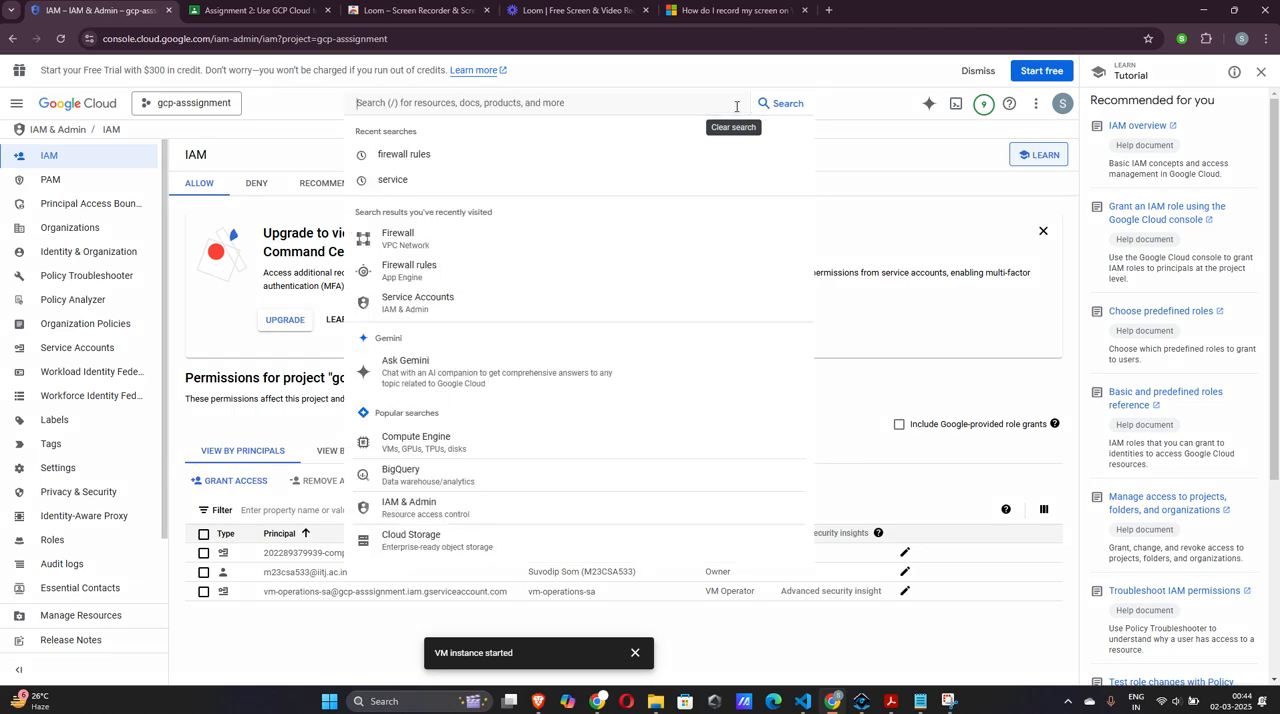
click(876, 222)
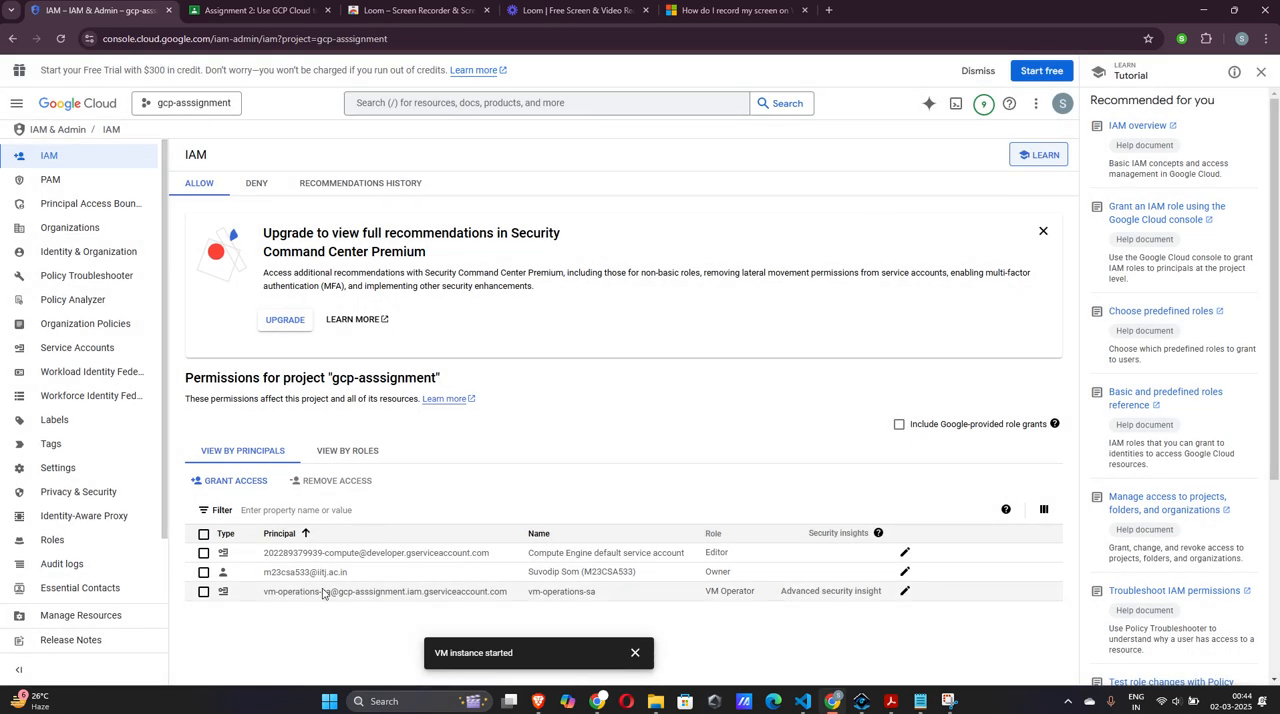
click(345, 451)
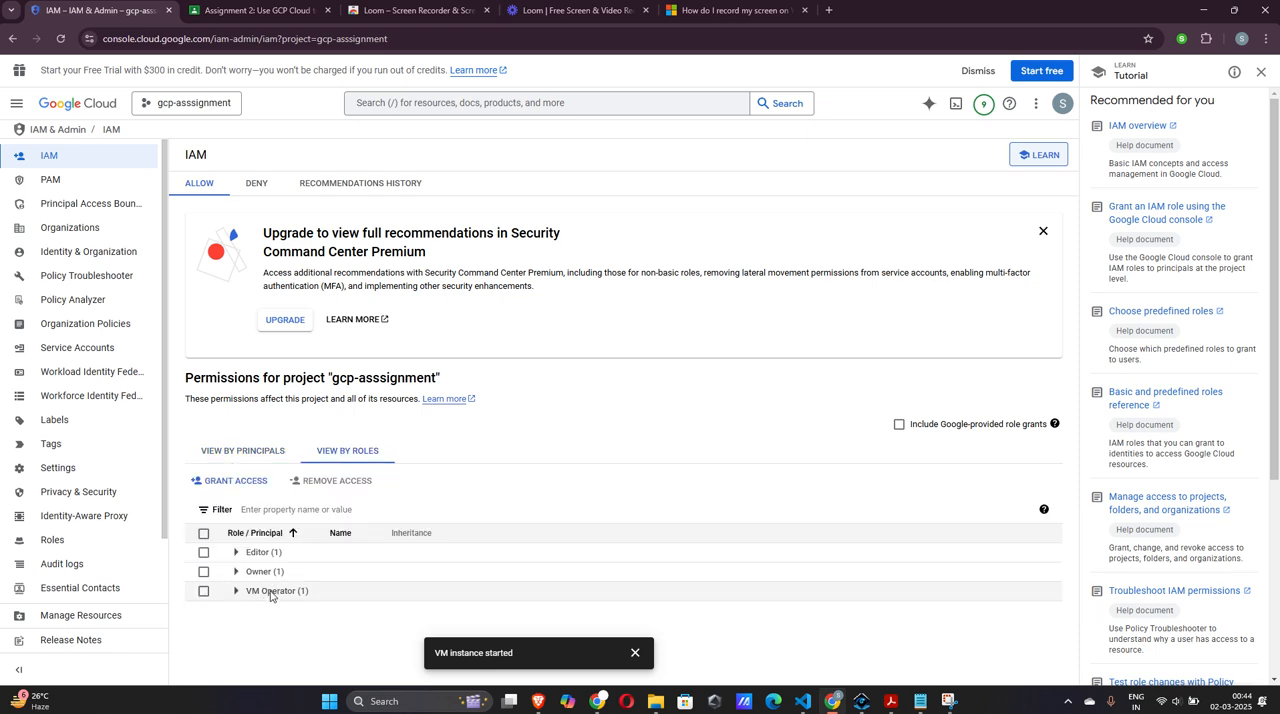
Search the console for "iam roles", open the Roles list and view the custom VM Operator role's assigned permissions
click(425, 104)
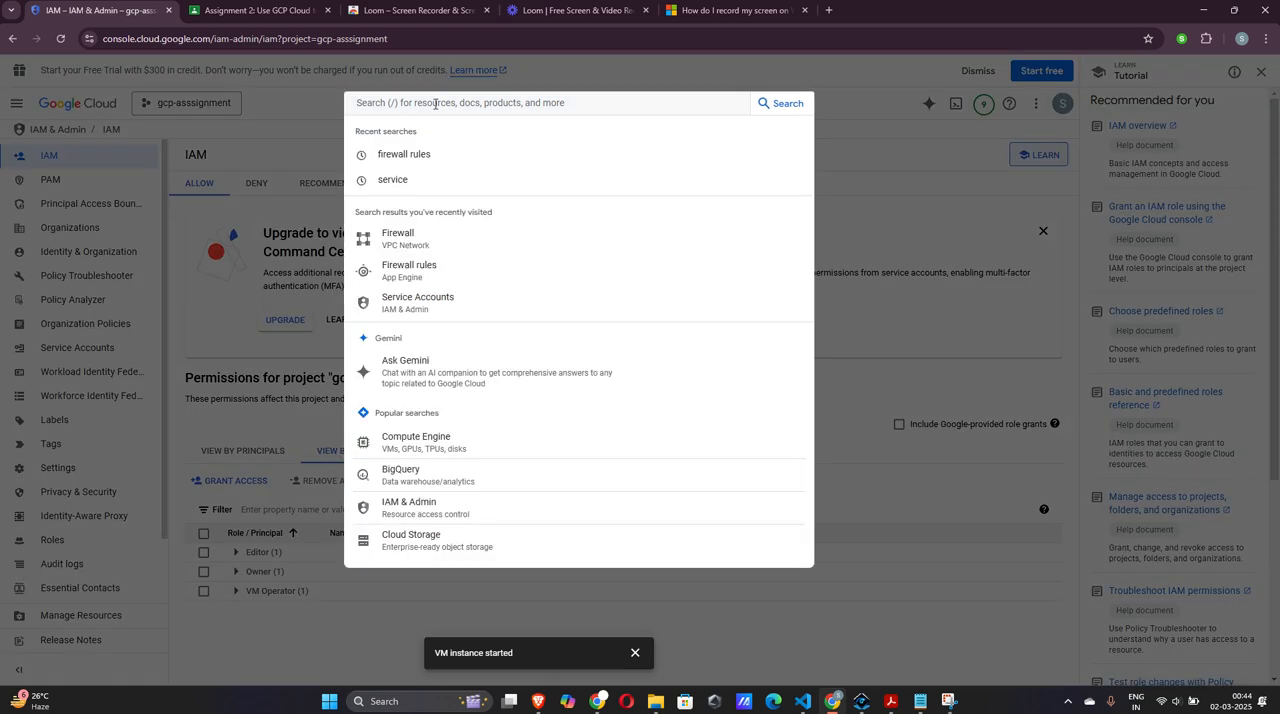
text(iam rol)
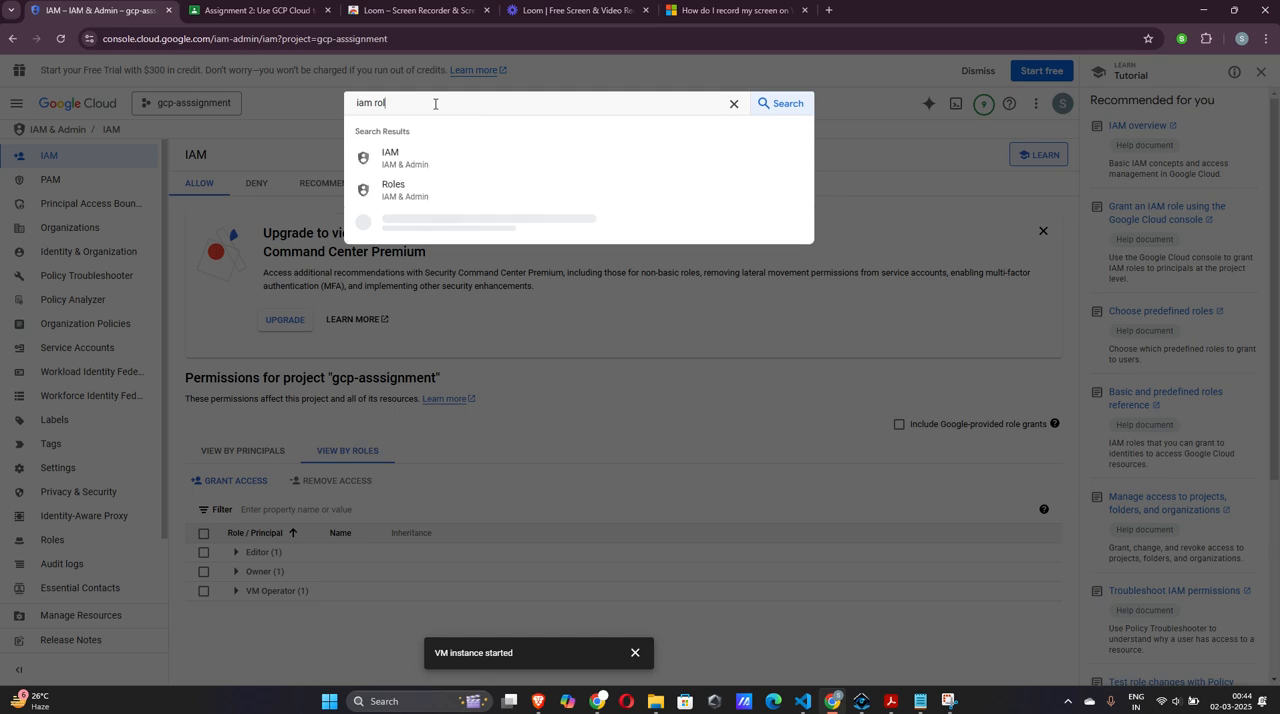
text(es)
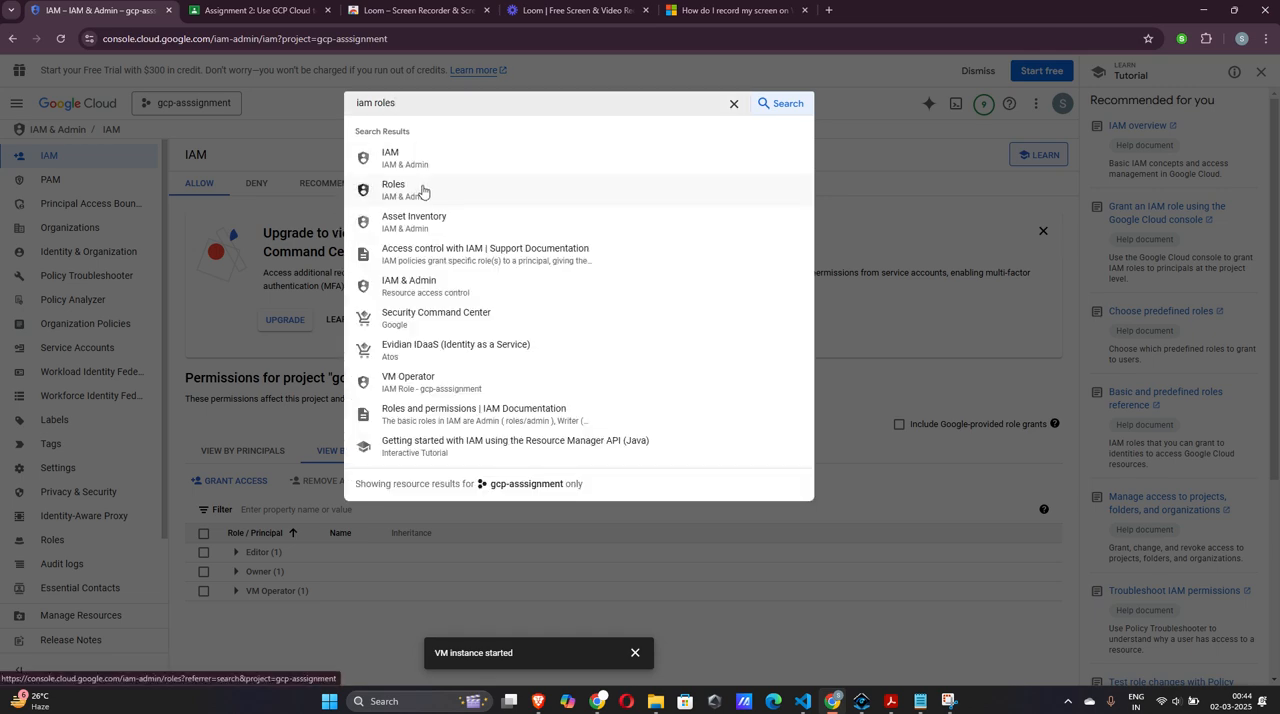
click(422, 190)
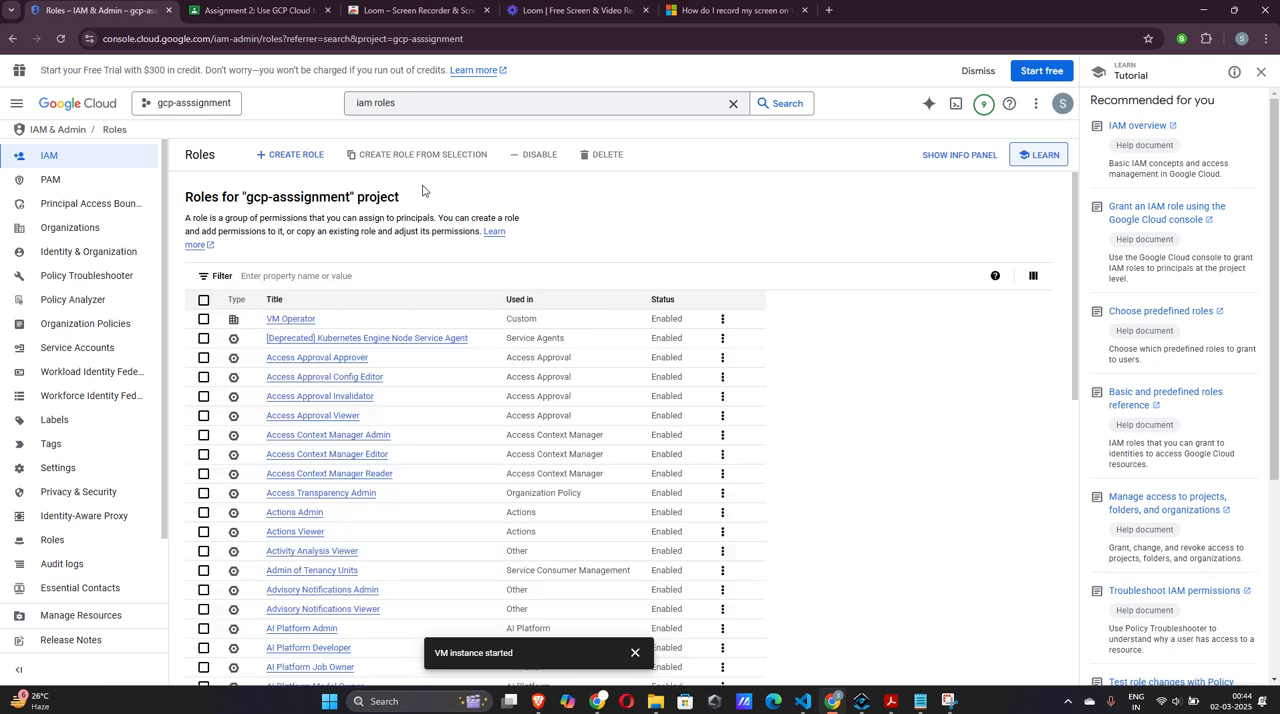
click(296, 319)
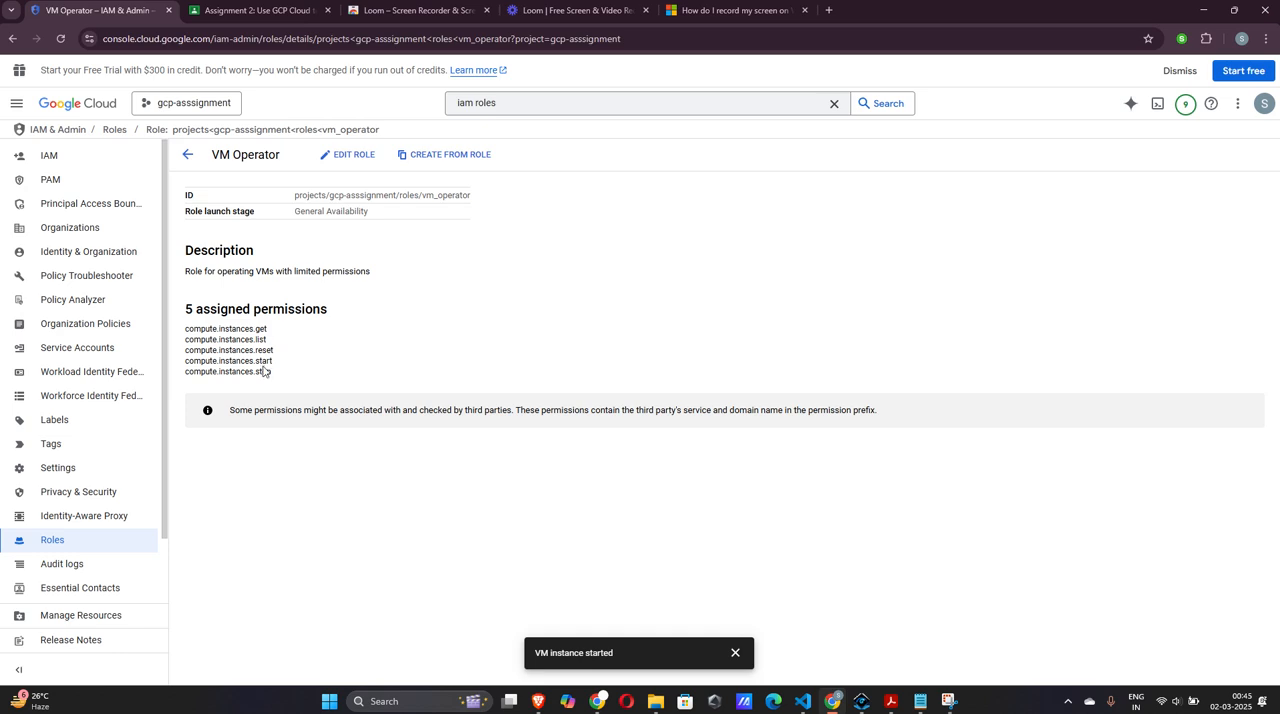
Search the console for "service acc" and open the project's Service Accounts list
click(528, 102)
click(528, 102)
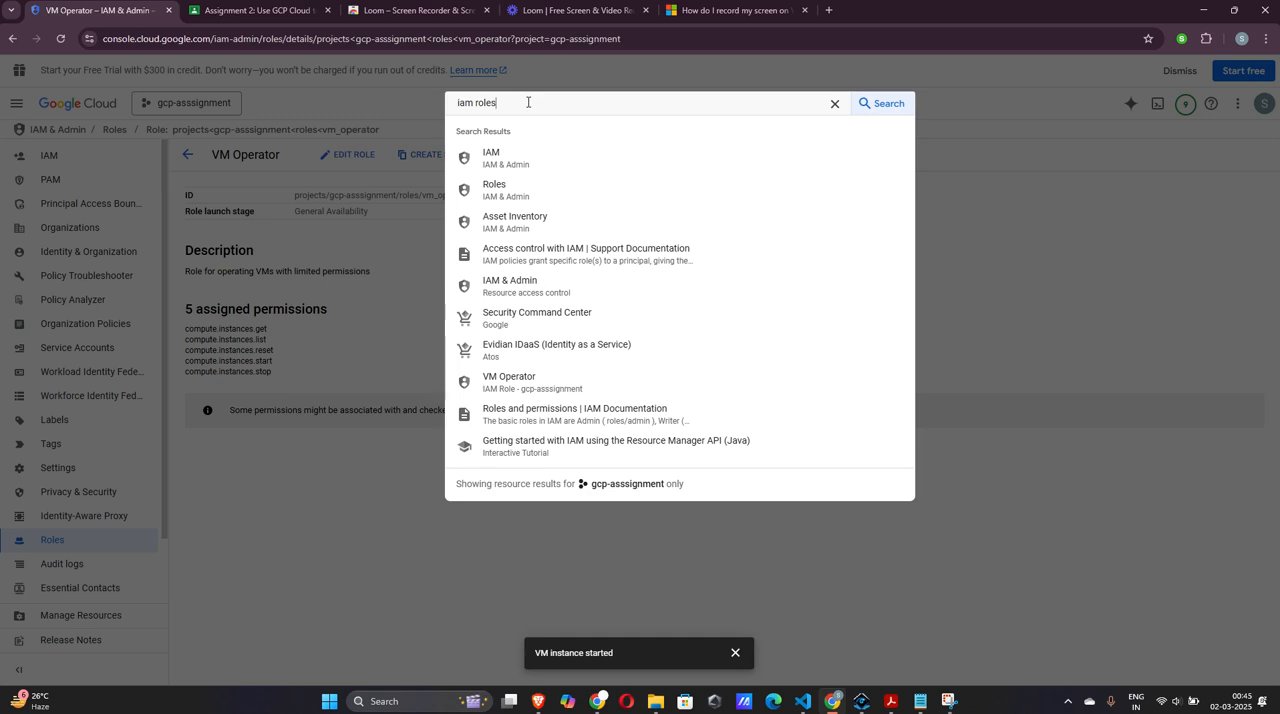
key(ctrl+a)
text(service a)
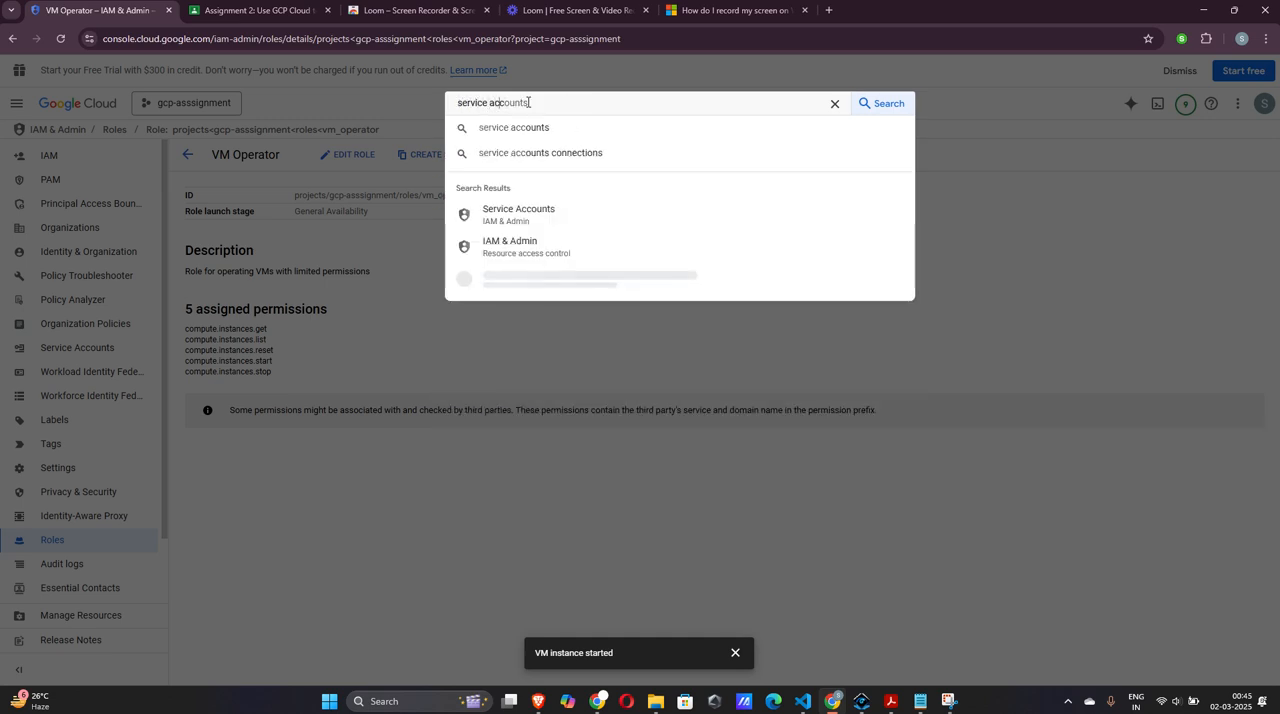
text(cc)
key(Return)
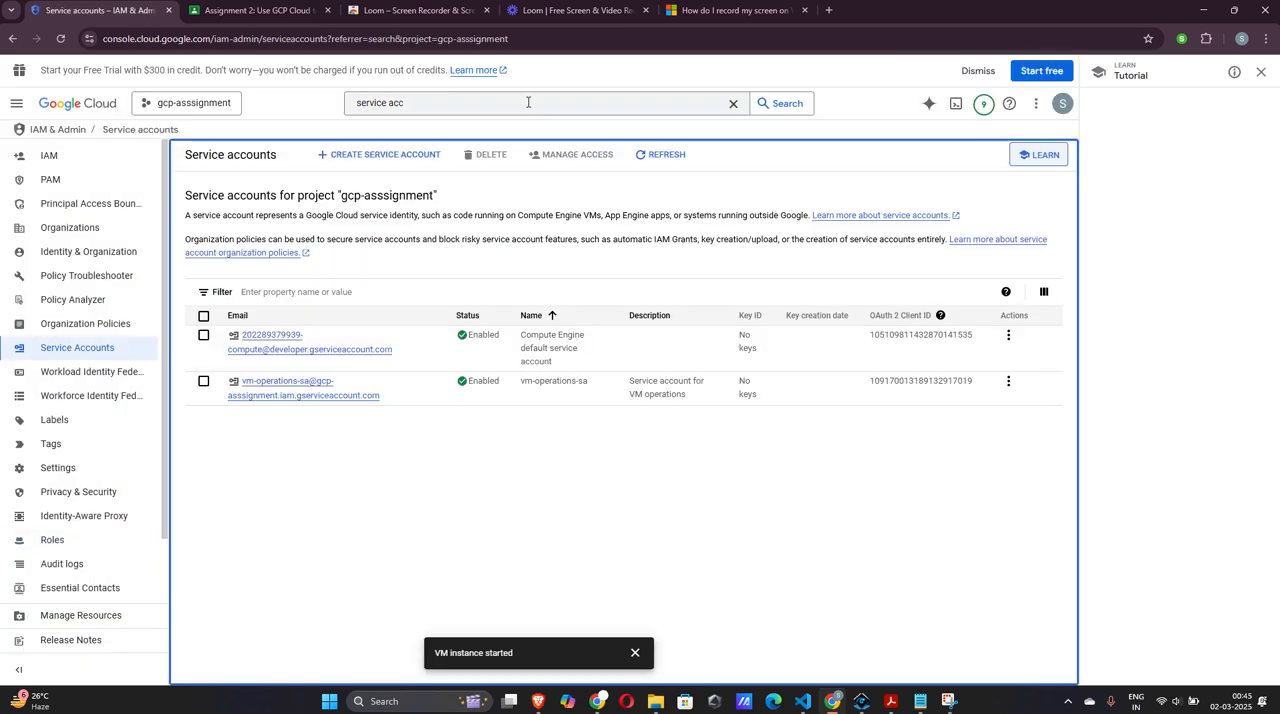
Open the vm-operations-sa service account and look through its permissions, keys and details
click(285, 388)
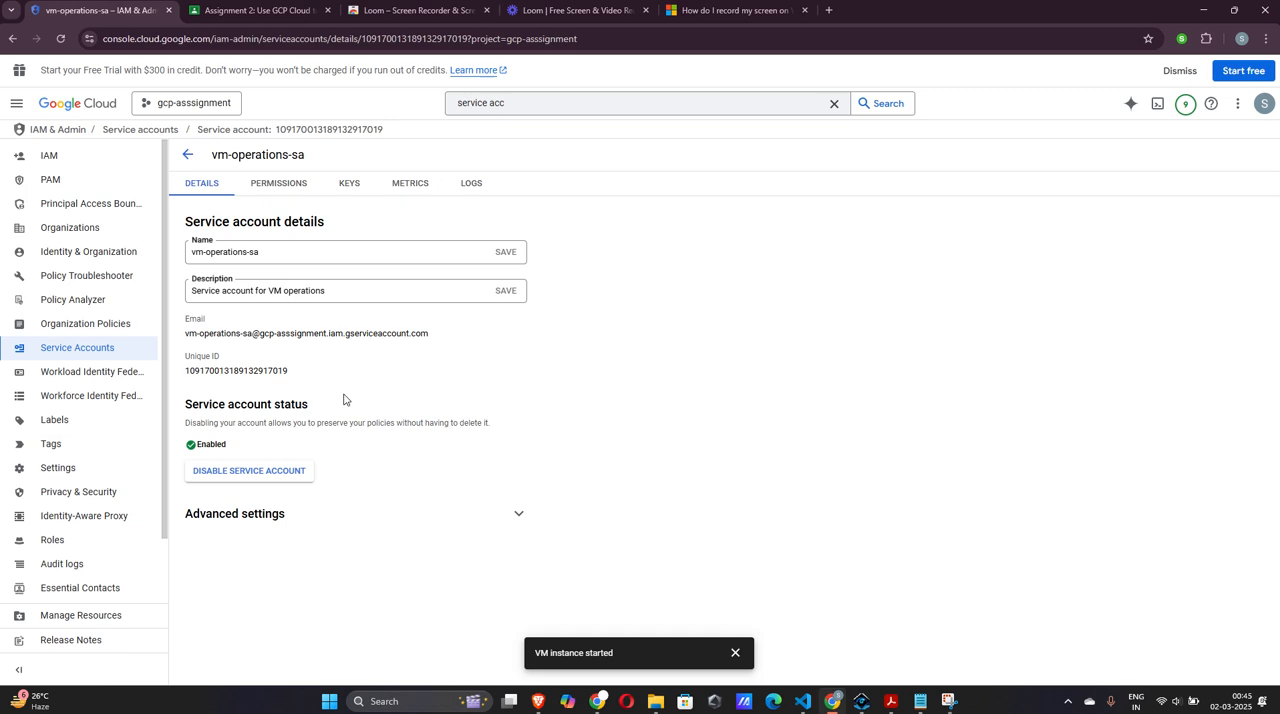
click(296, 183)
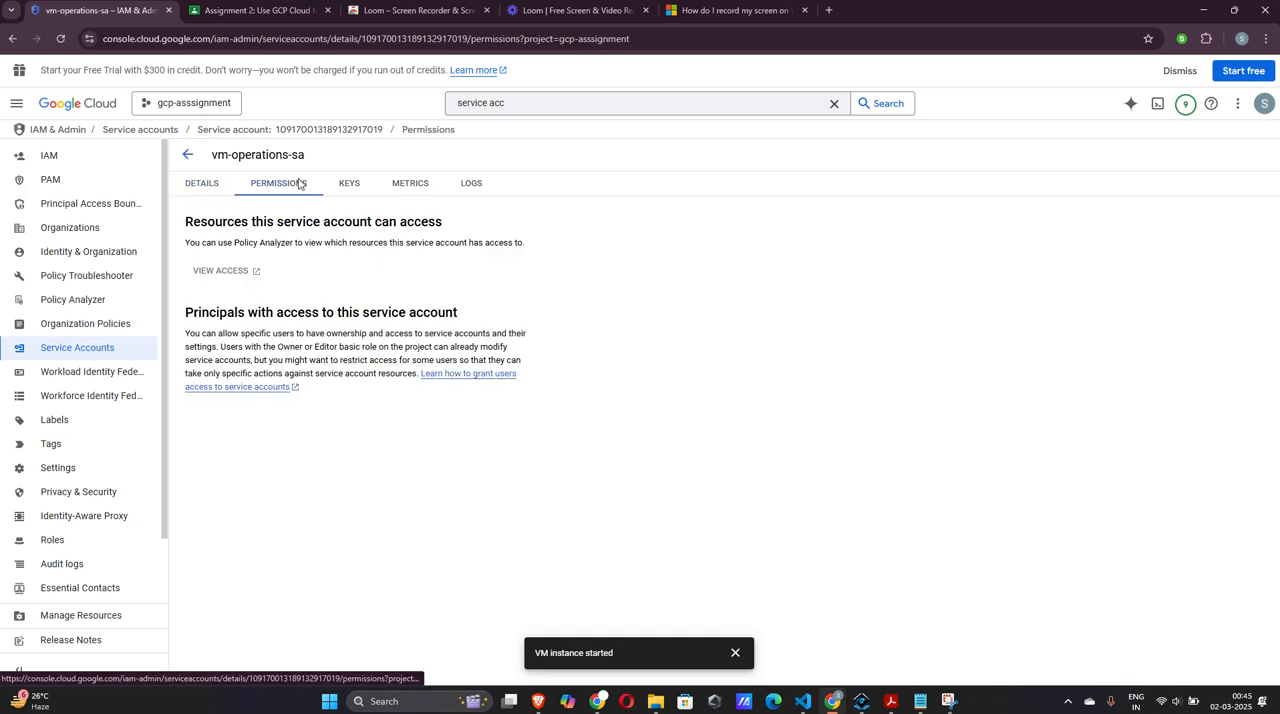
click(352, 183)
click(213, 188)
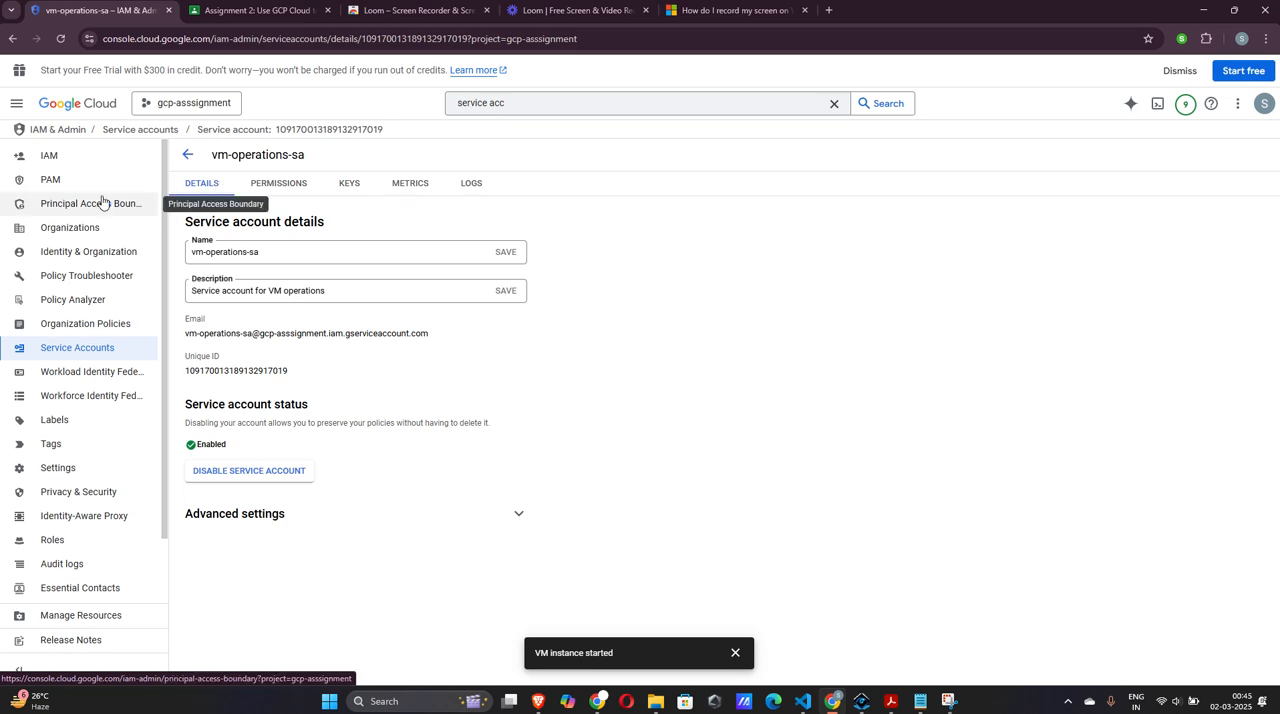
Clear the old console search text and go to the Compute Engine VM instances list
click(16, 105)
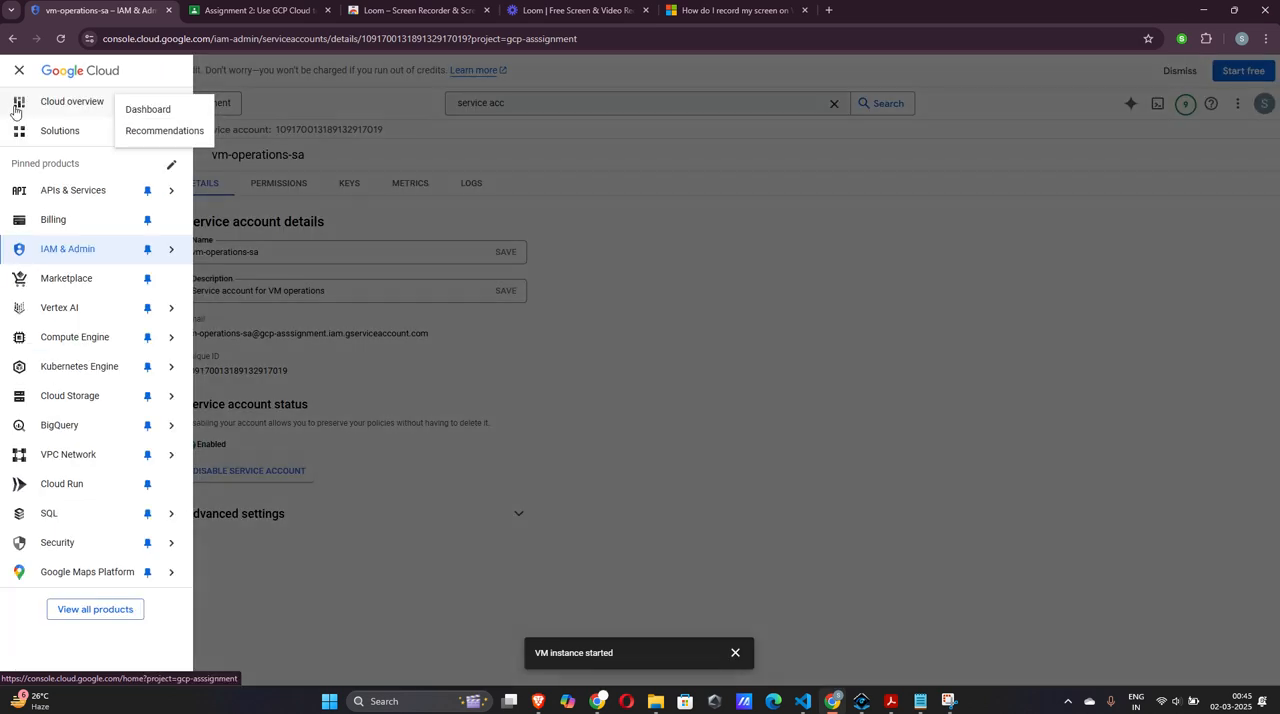
mouse_move(89, 206)
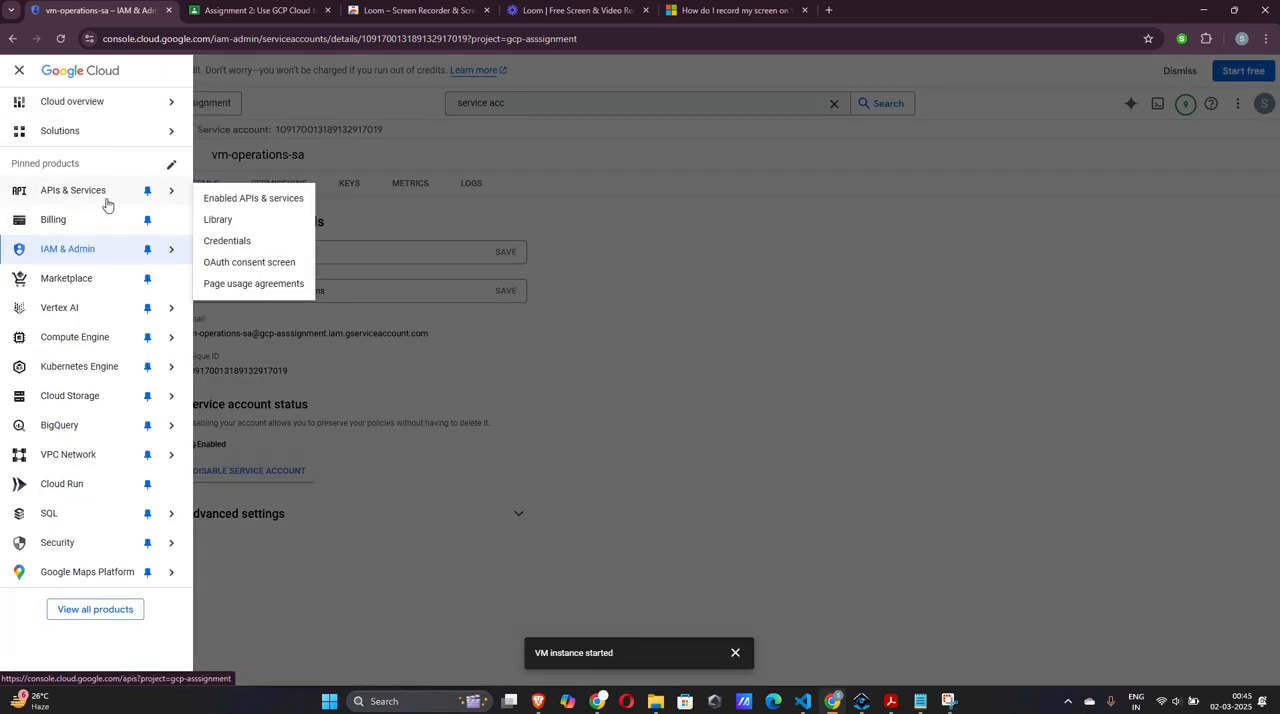
click(602, 98)
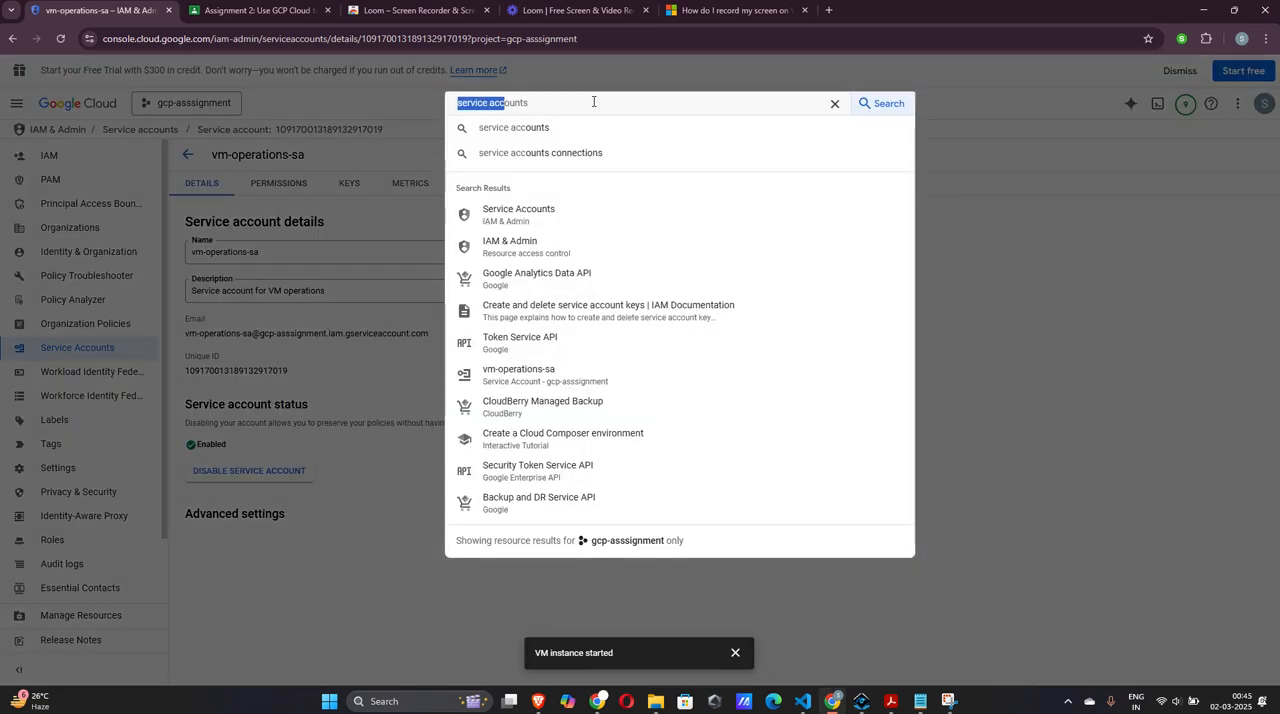
key(BackSpace)
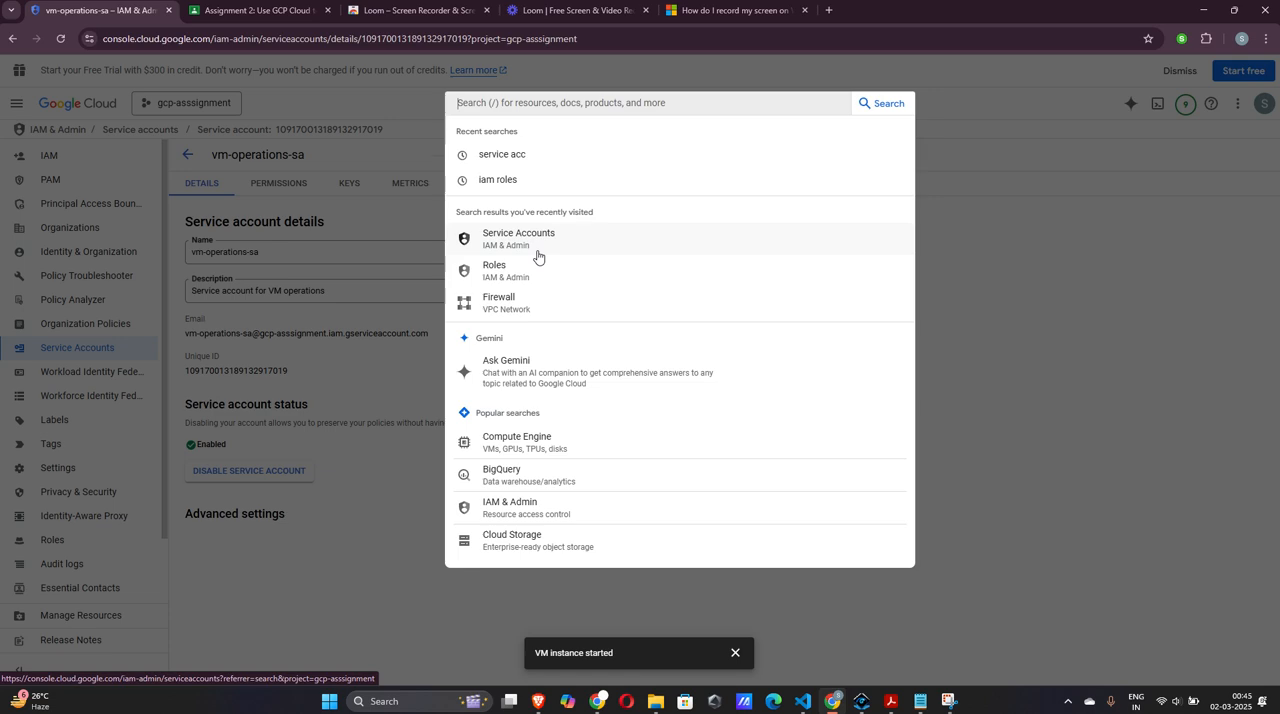
click(519, 453)
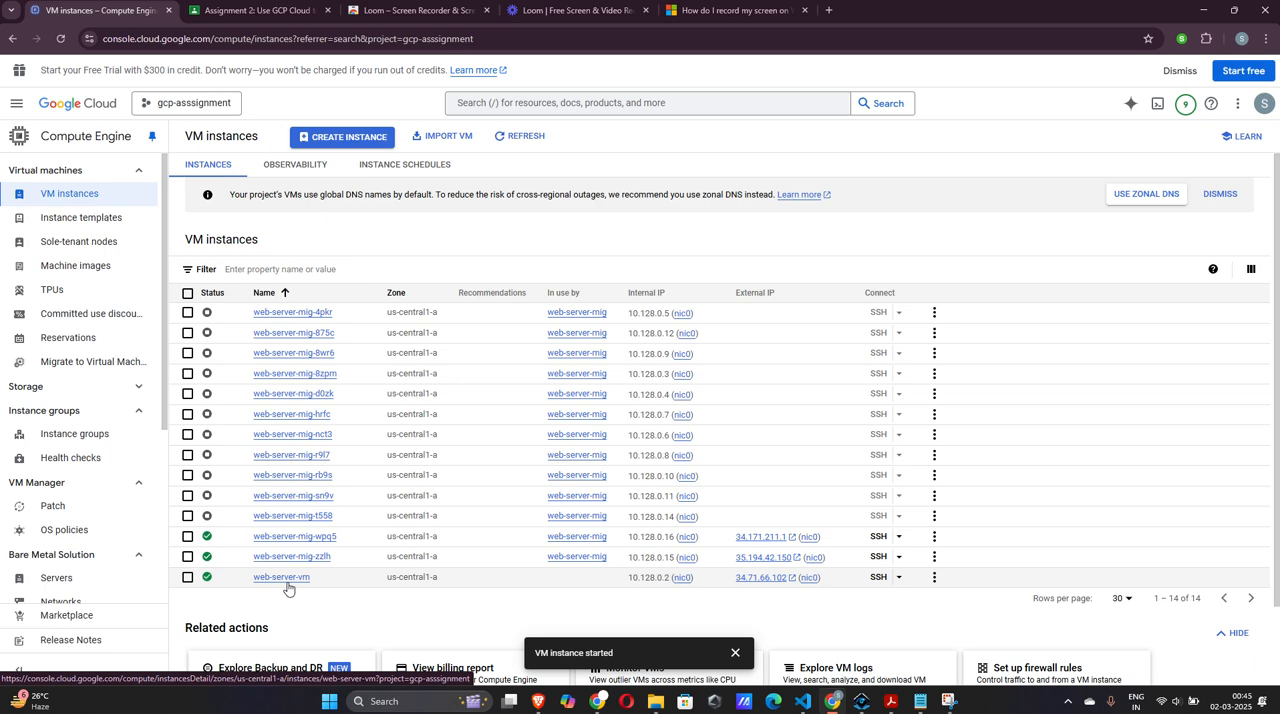
Open the web-server-vm instance and examine its basic information, networking, firewall, boot disk and security settings
click(286, 580)
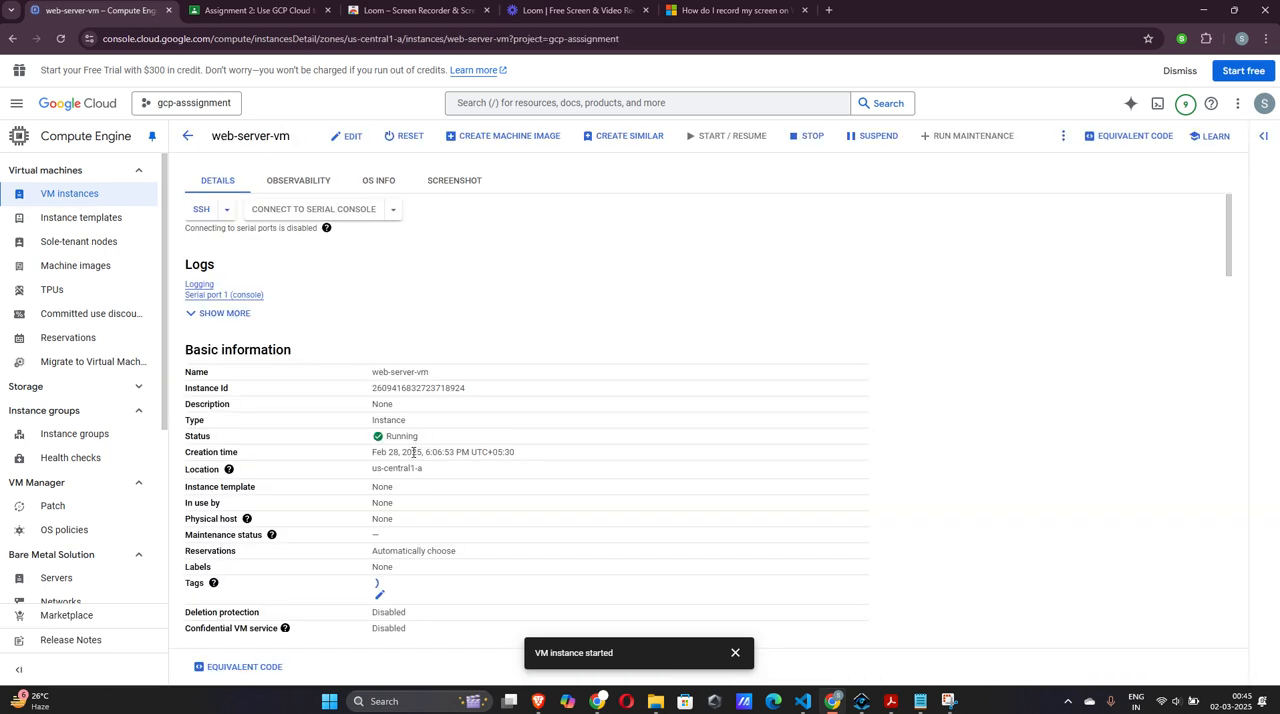
scroll(412, 452, down, 1)
scroll(412, 452, down, 4)
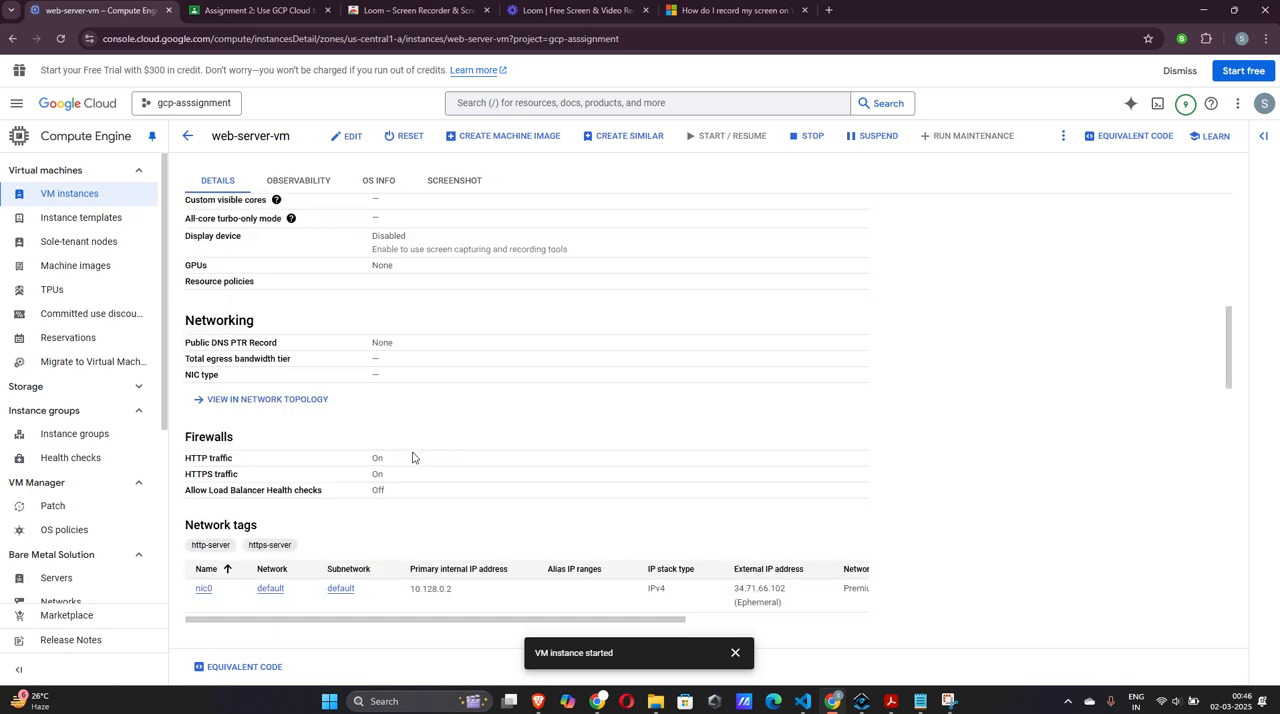
scroll(412, 457, down, 4)
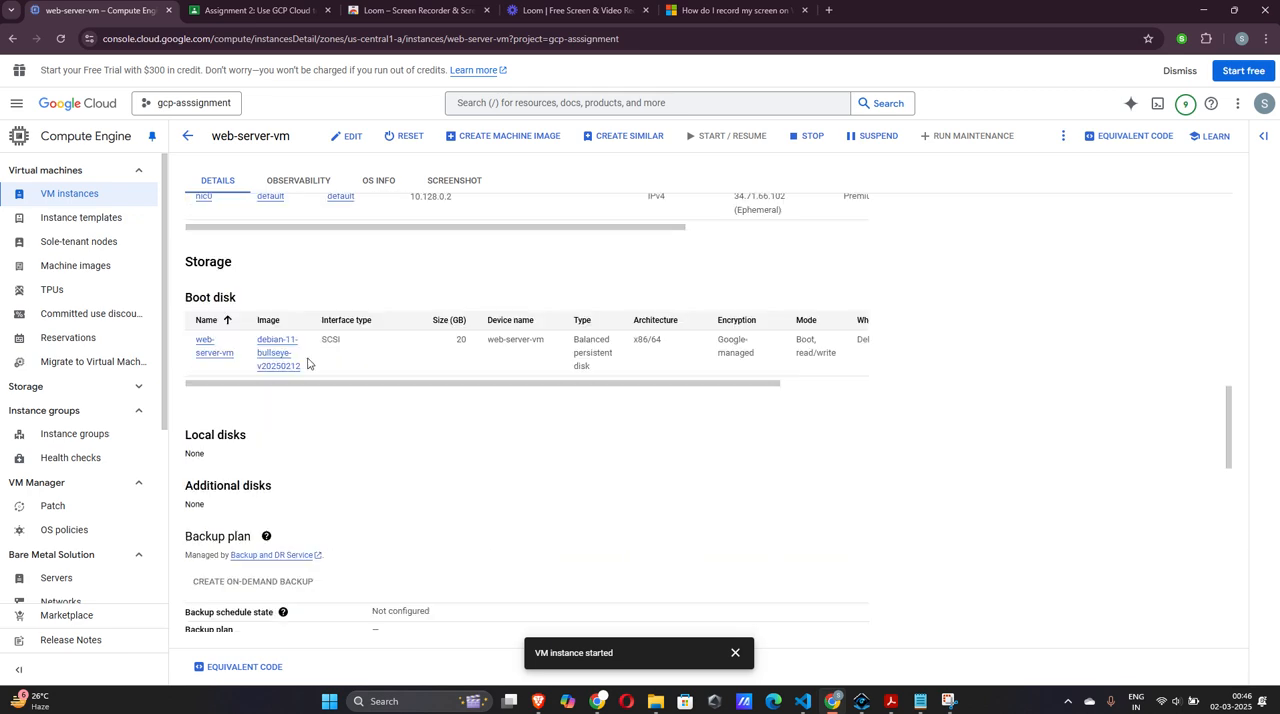
scroll(308, 364, down, 2)
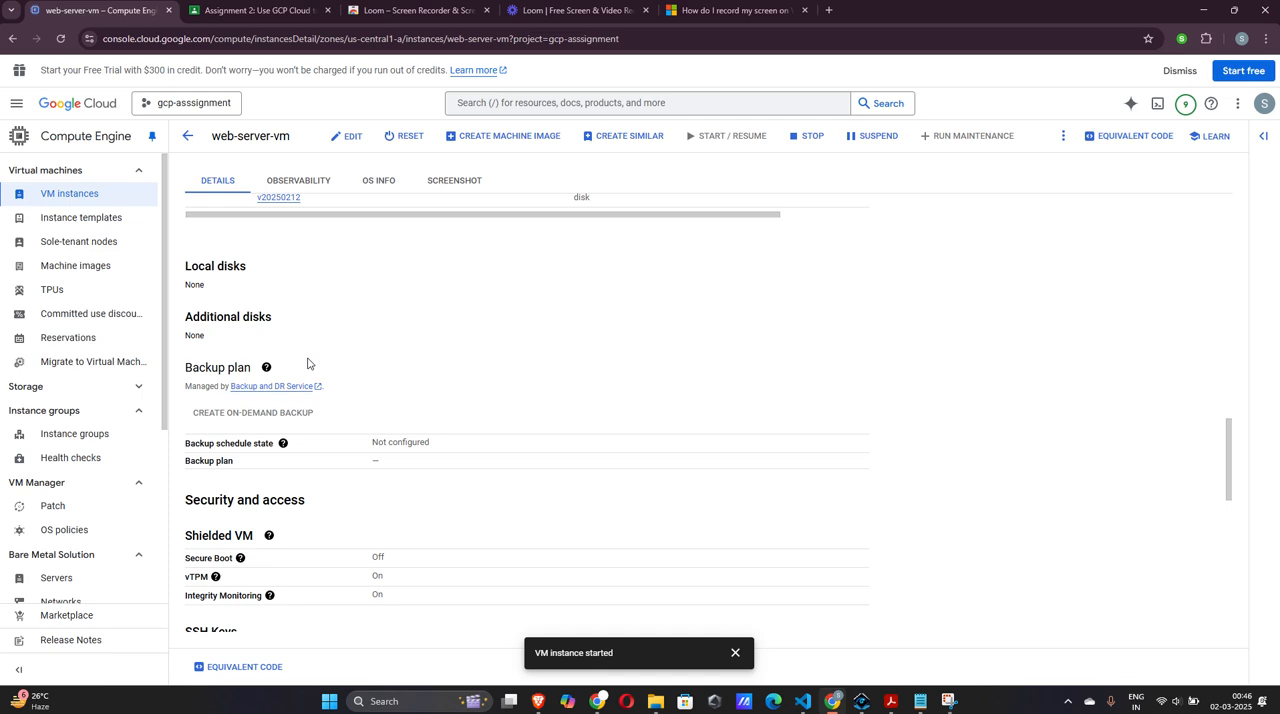
scroll(308, 364, up, 3)
scroll(308, 364, down, 4)
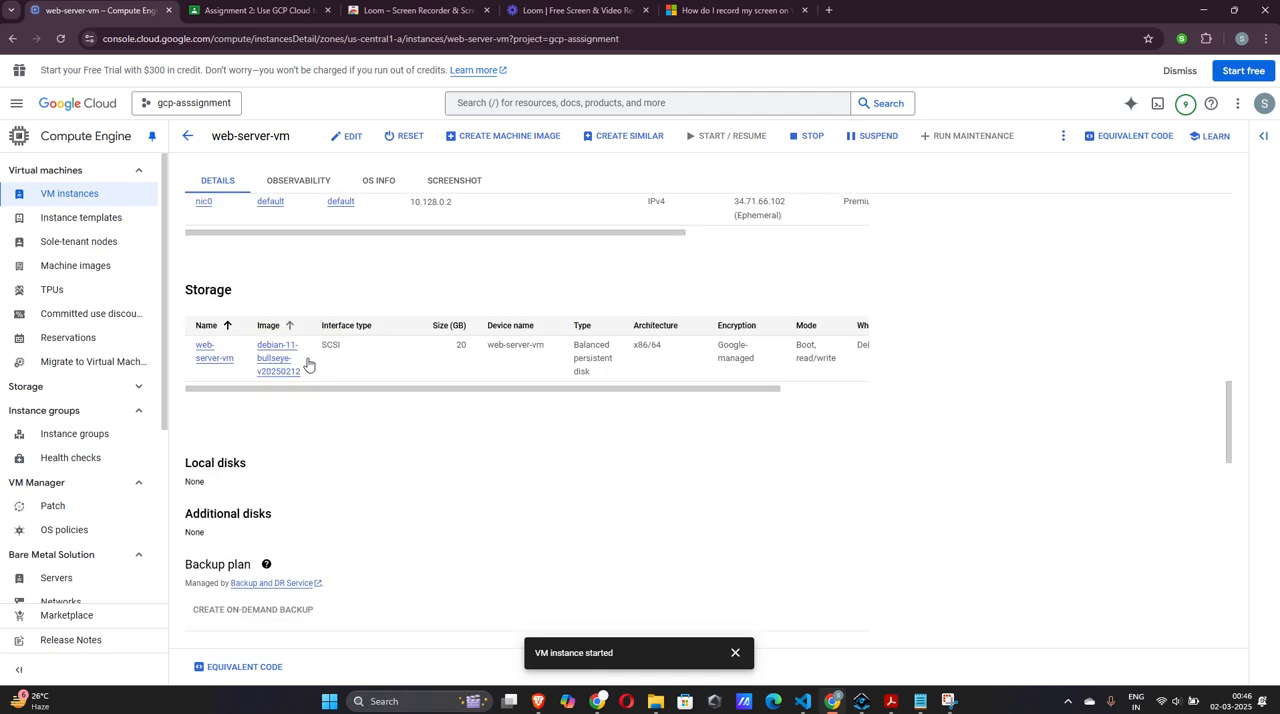
scroll(308, 364, down, 2)
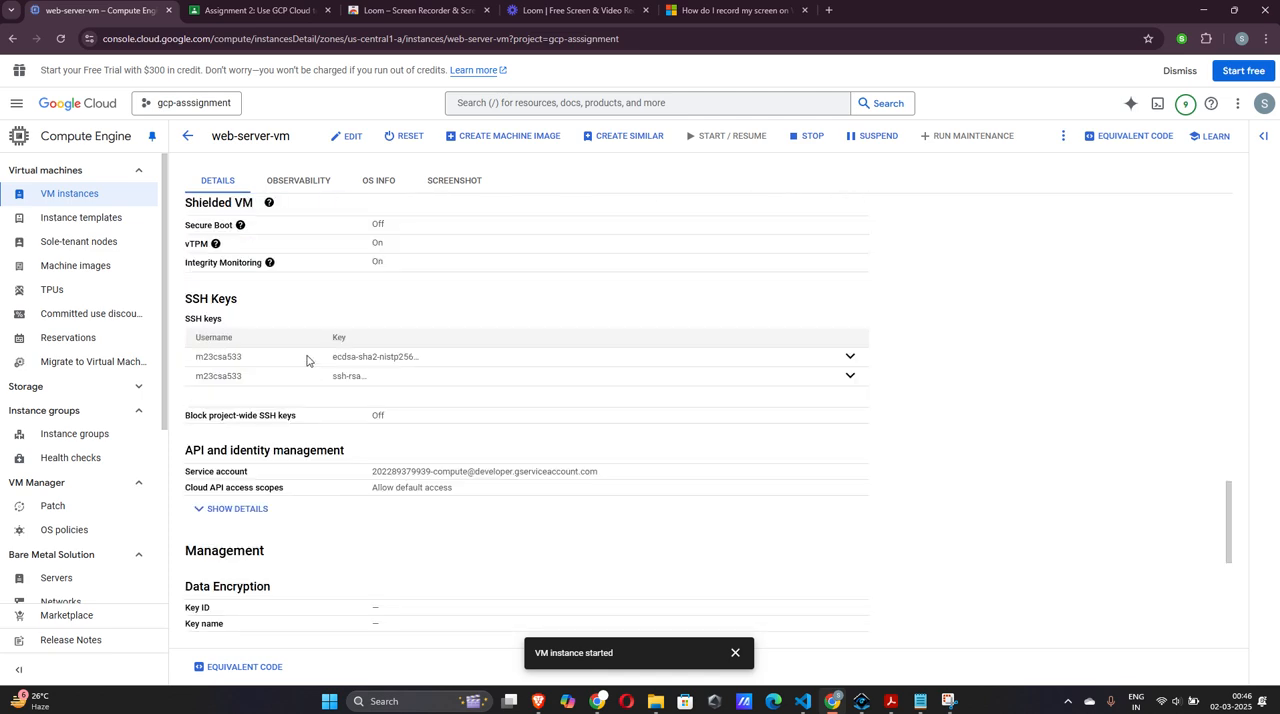
scroll(286, 323, up, 15)
scroll(110, 428, down, 1)
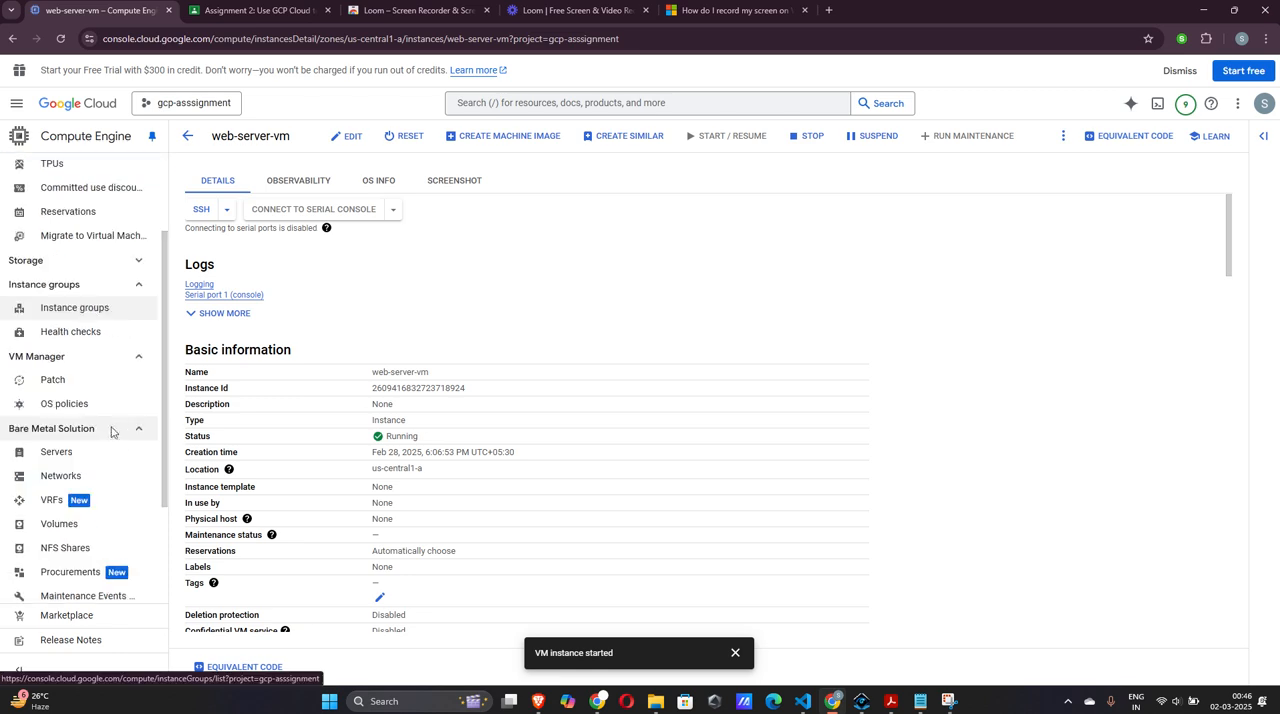
scroll(112, 432, up, 1)
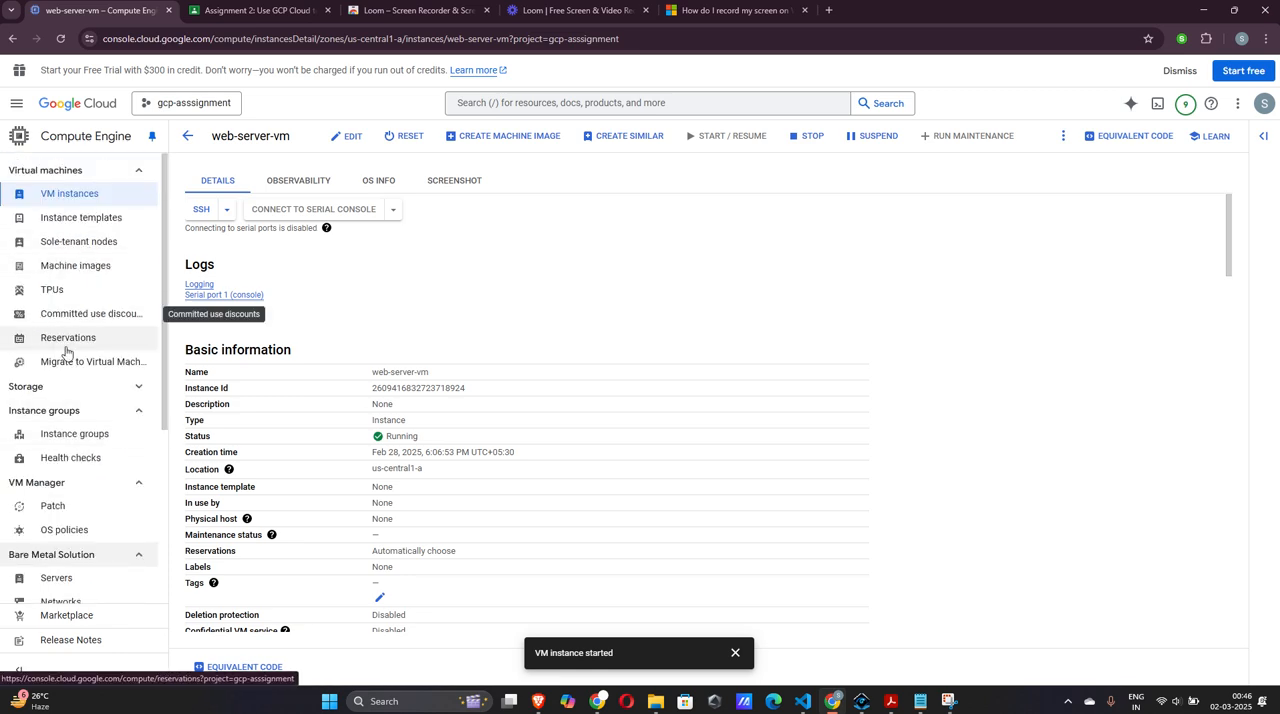
Open the web-server-mig instance group, view its list of VM instances and dismiss the start notification
click(86, 433)
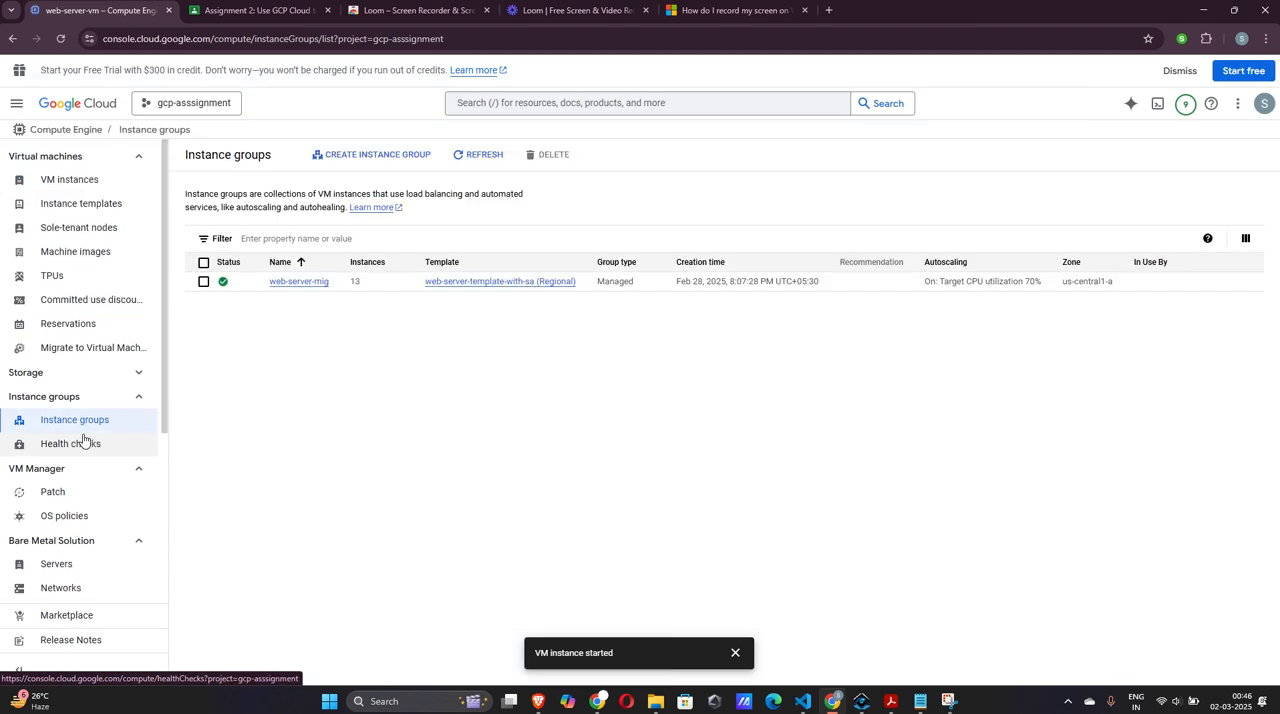
click(290, 286)
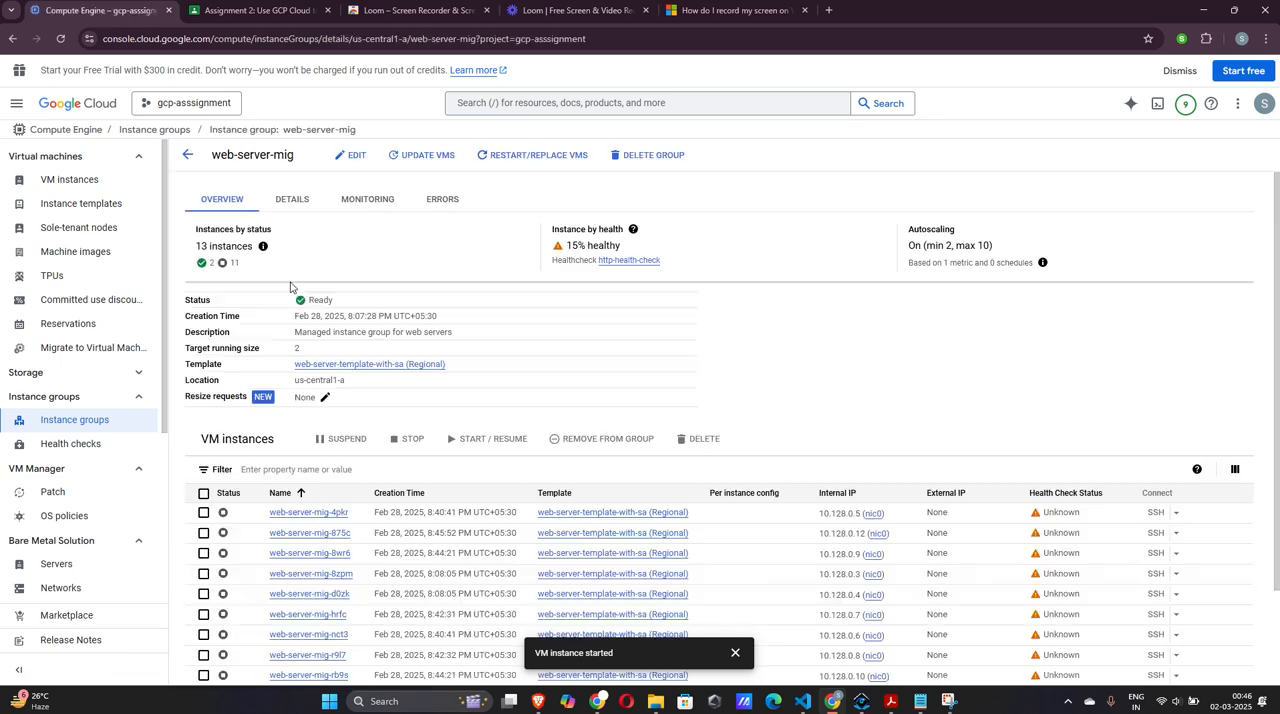
scroll(534, 316, down, 1)
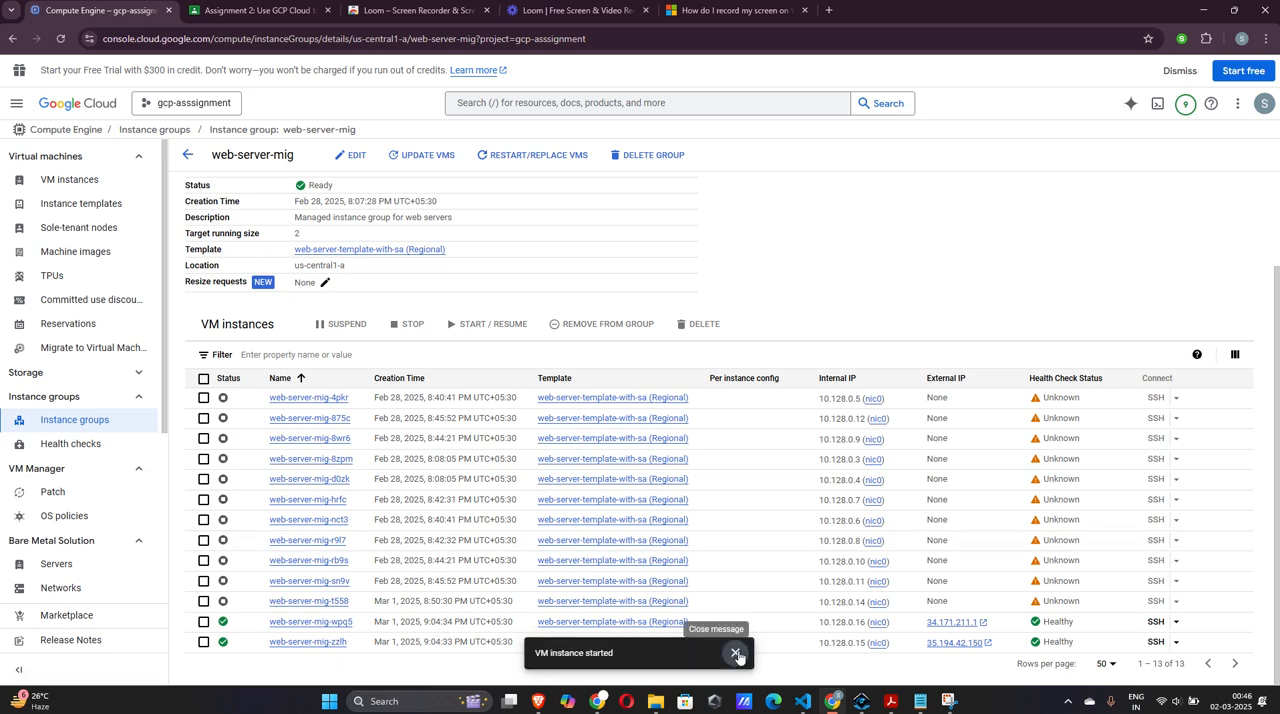
click(737, 654)
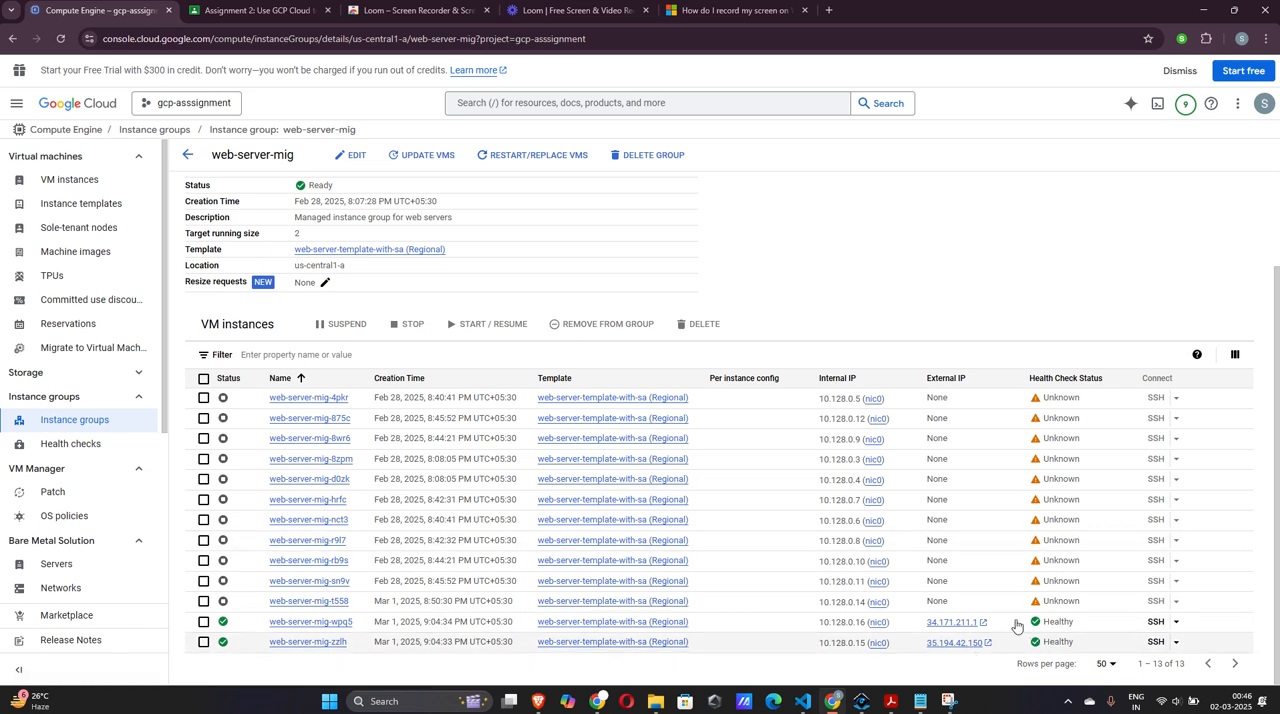
Connect to the web-server-mig-wpq5 instance through SSH-in-browser, authorize the connection and reposition the terminal window
click(1156, 622)
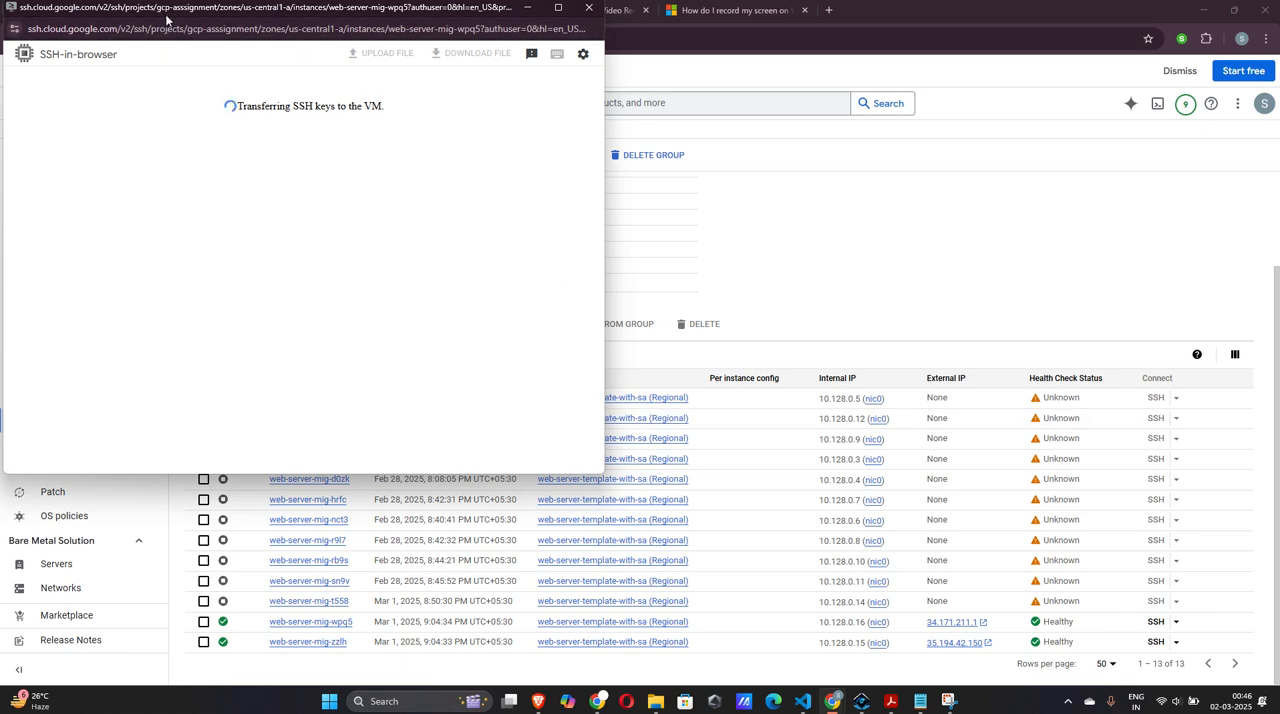
drag(165, 14, 912, 234)
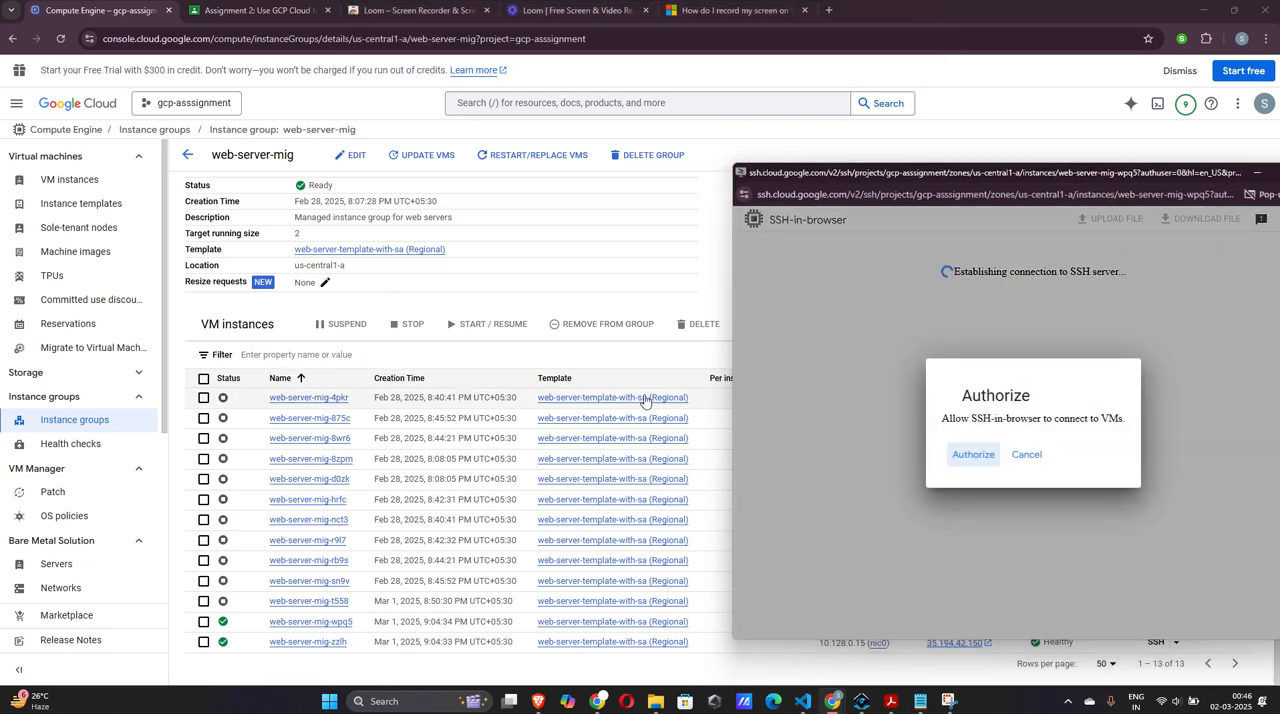
click(969, 458)
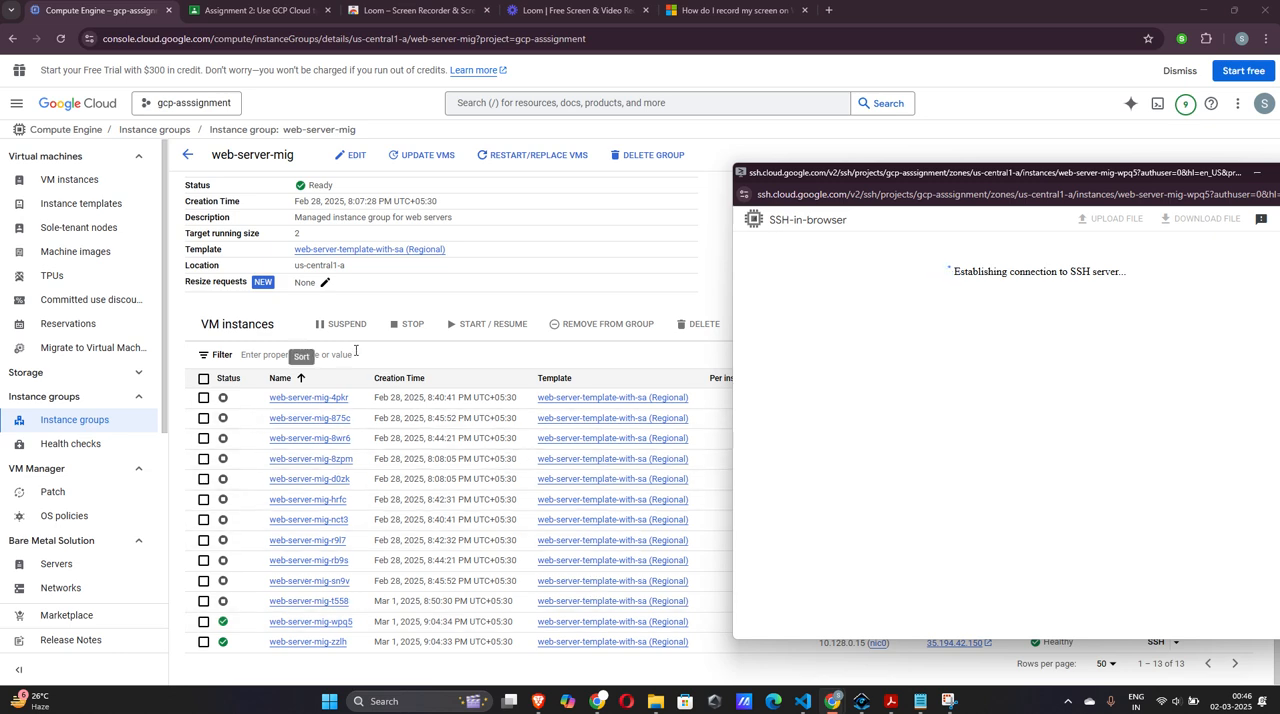
drag(997, 171, 375, 136)
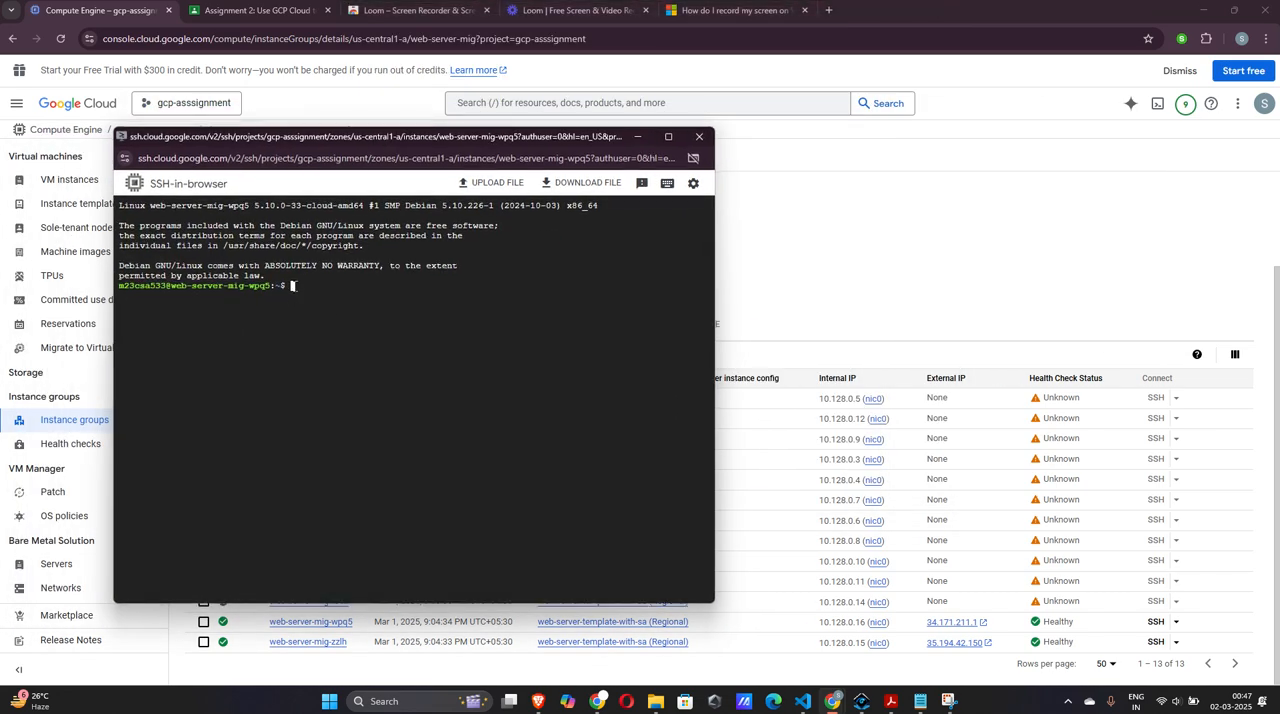
Copy "sudo apt-get update && sudo apt-get install -y stress" from the Notepad notes and run it in the SSH terminal
mouse_move(924, 703)
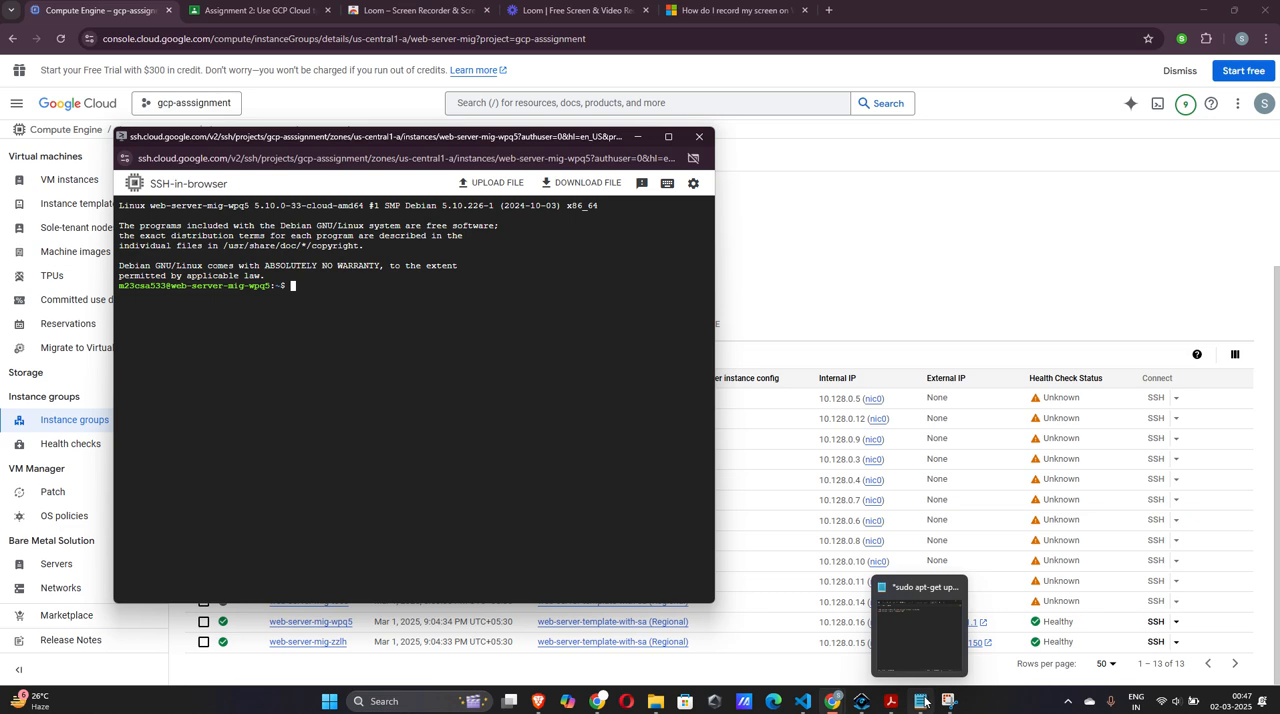
click(923, 702)
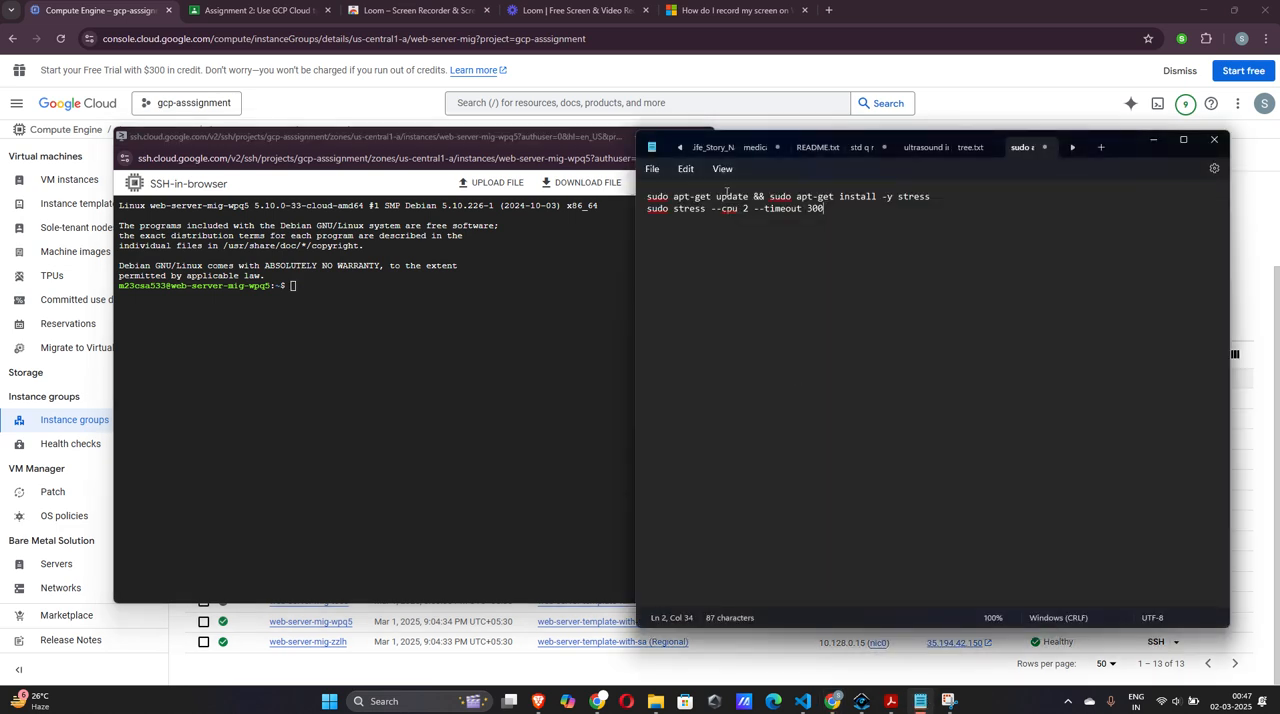
triple_click(706, 197)
key(ctrl+c)
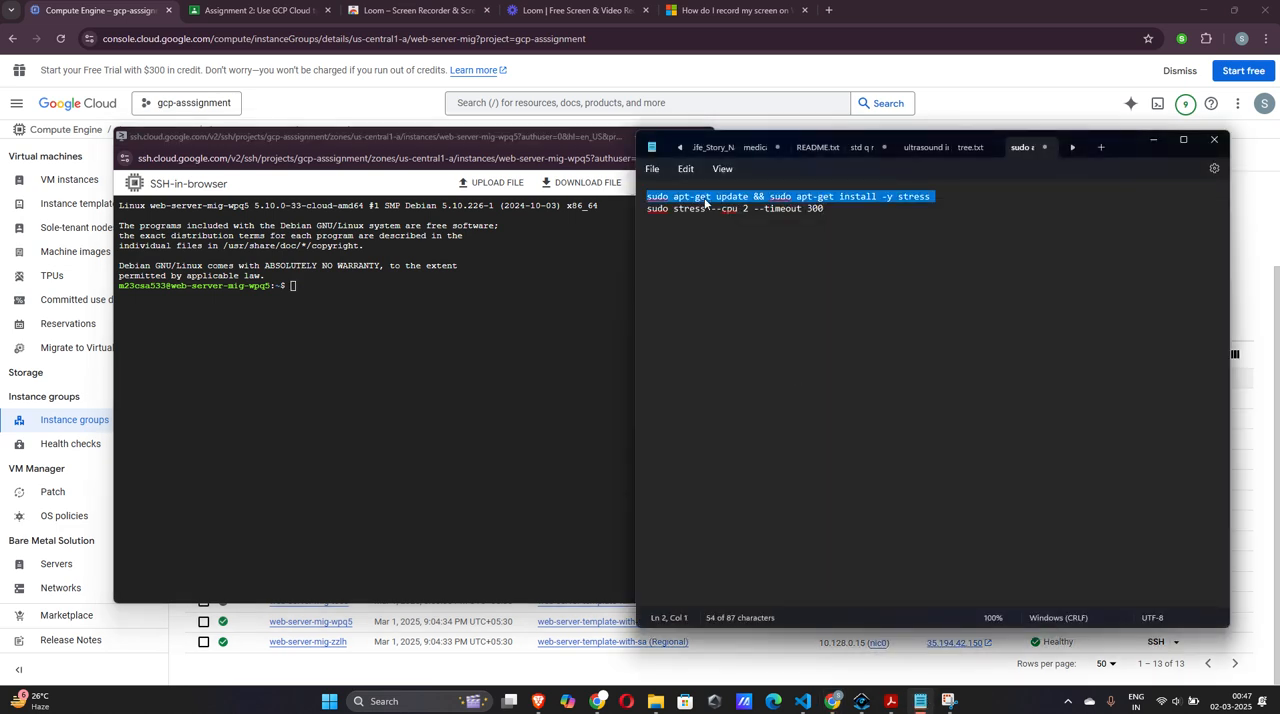
click(293, 286)
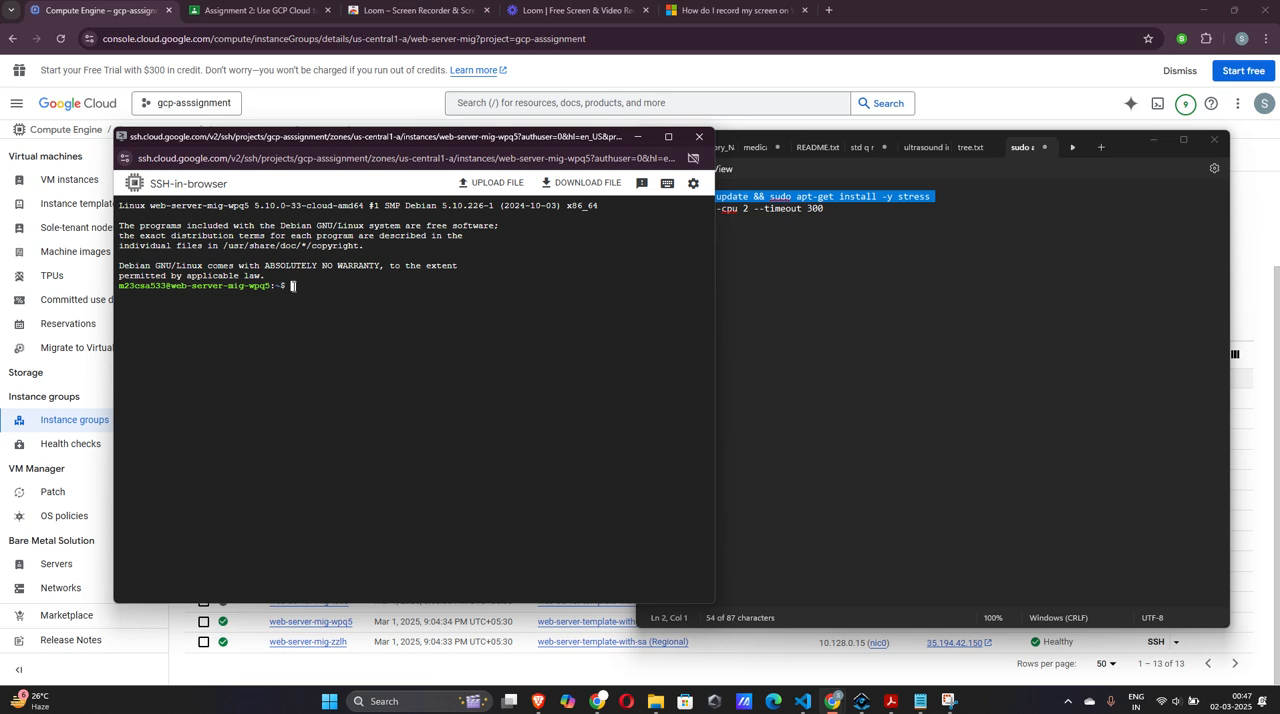
key(ctrl+v)
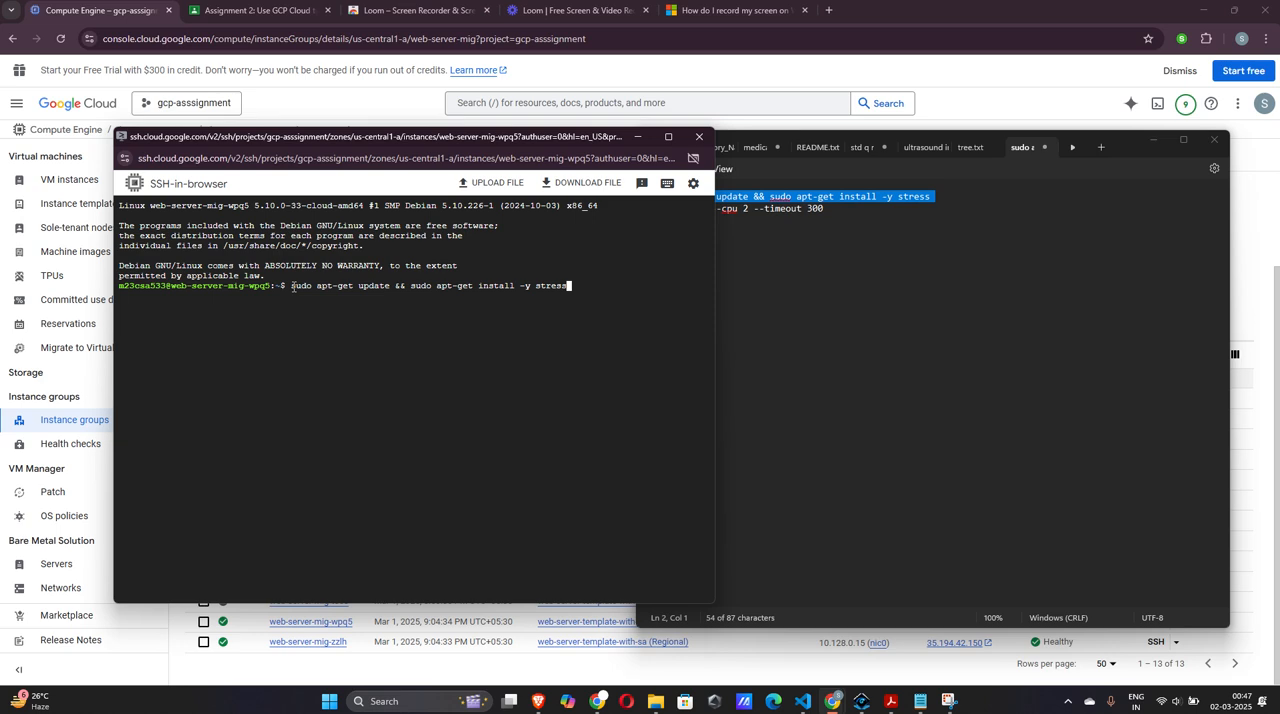
key(Return)
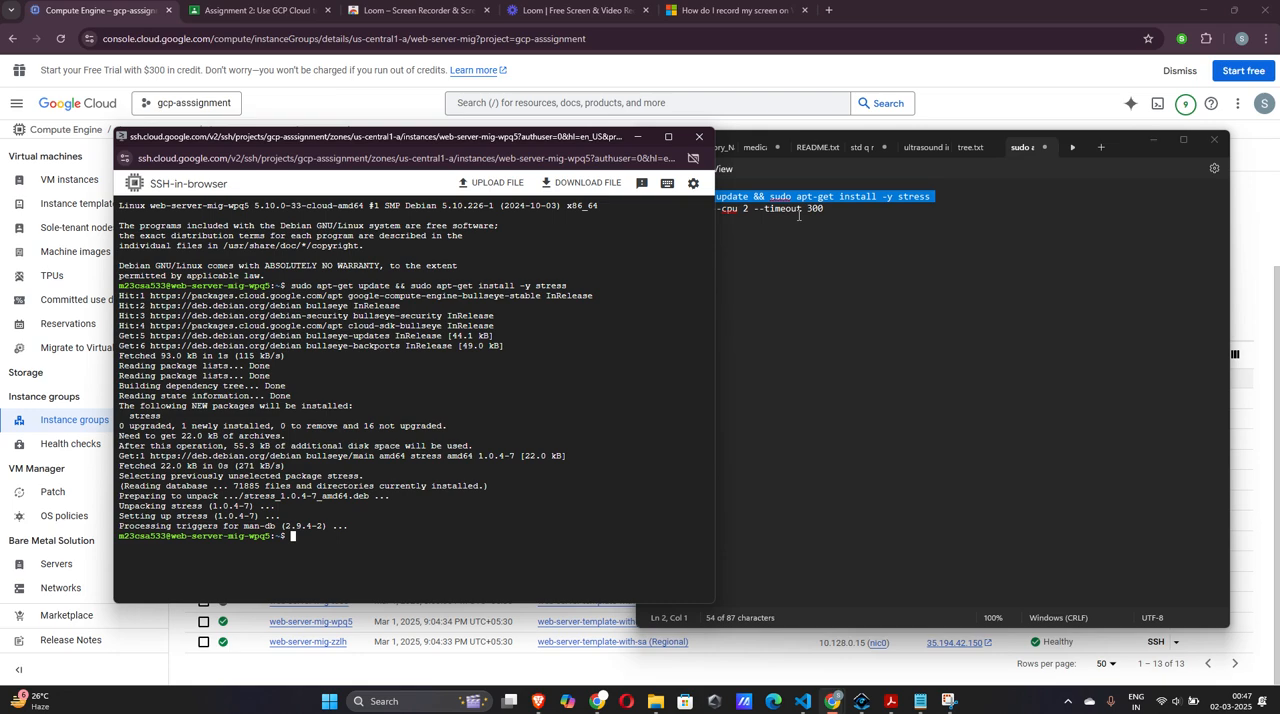
Copy "sudo stress --cpu 2 --timeout 300" from the notes, run it in the SSH terminal and minimize the notes window
triple_click(800, 210)
key(ctrl+c)
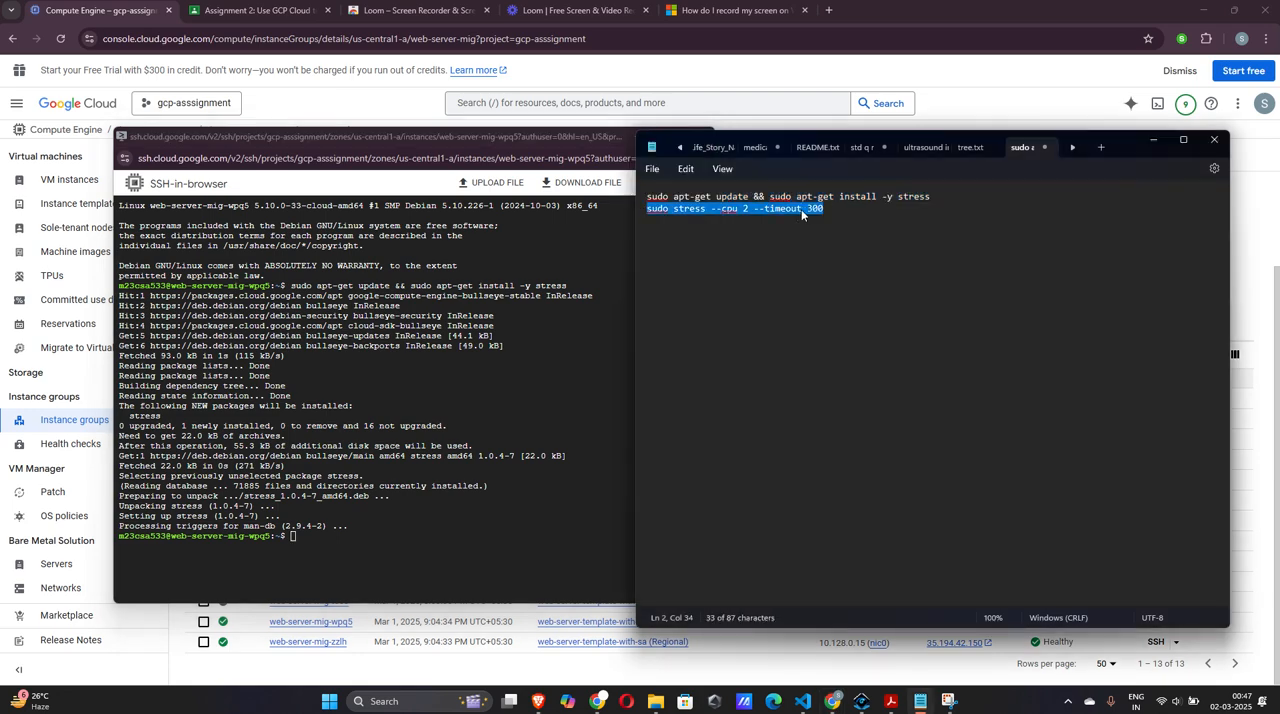
click(318, 533)
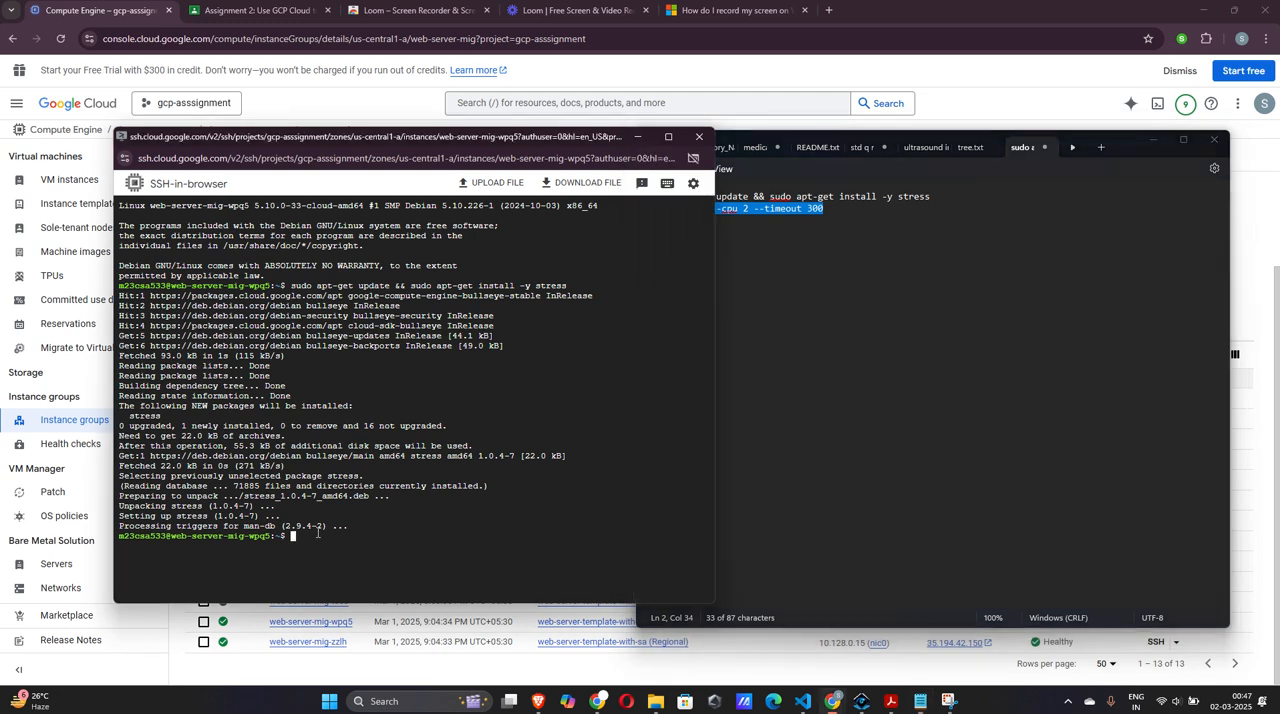
key(ctrl+v)
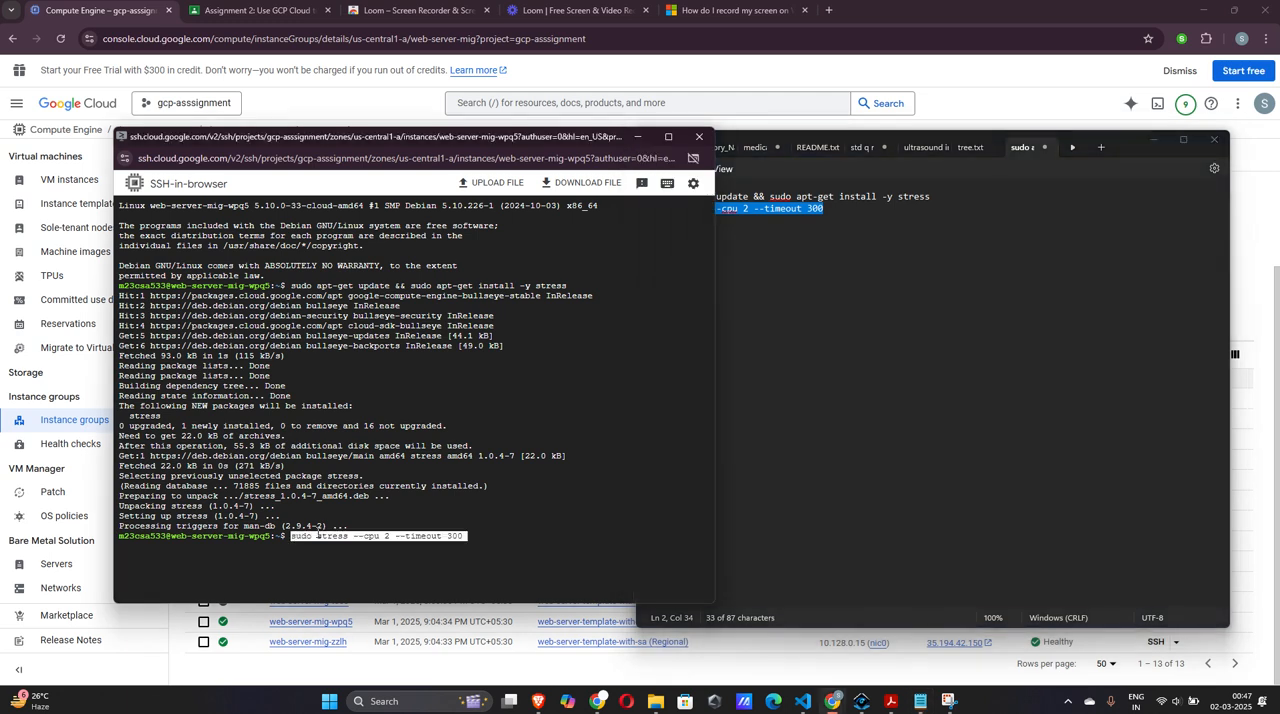
key(Return)
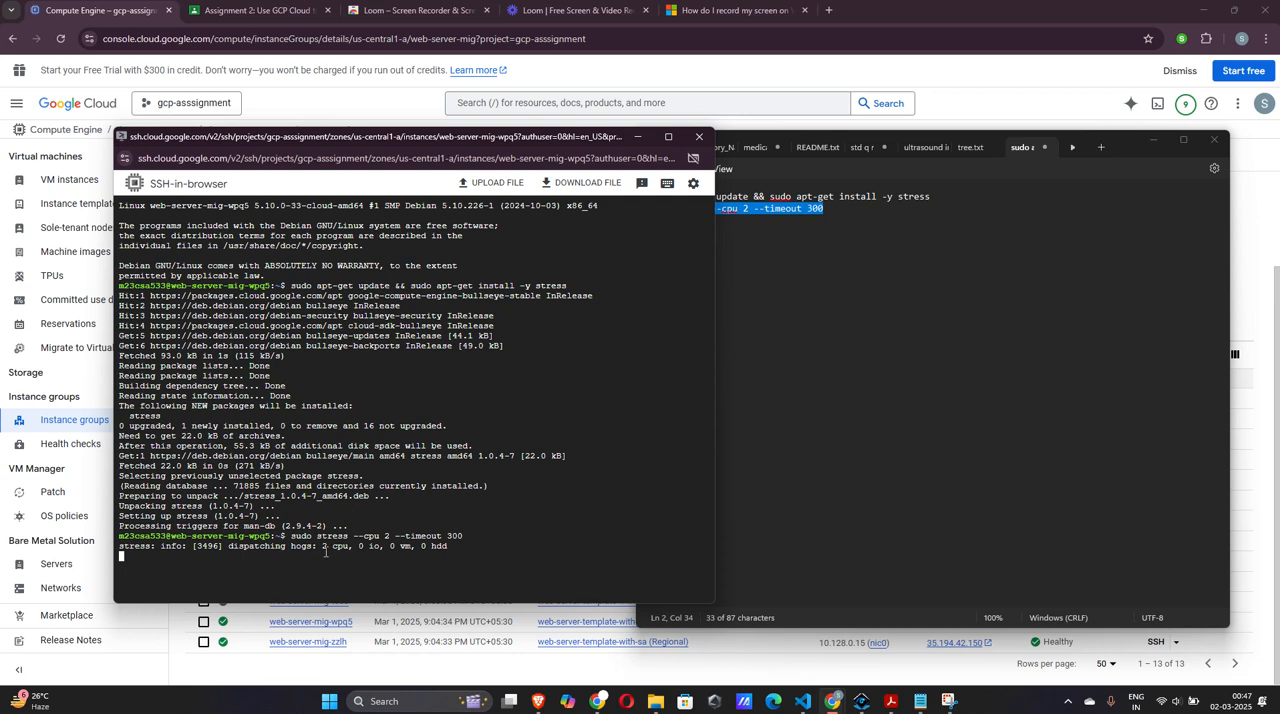
click(1149, 139)
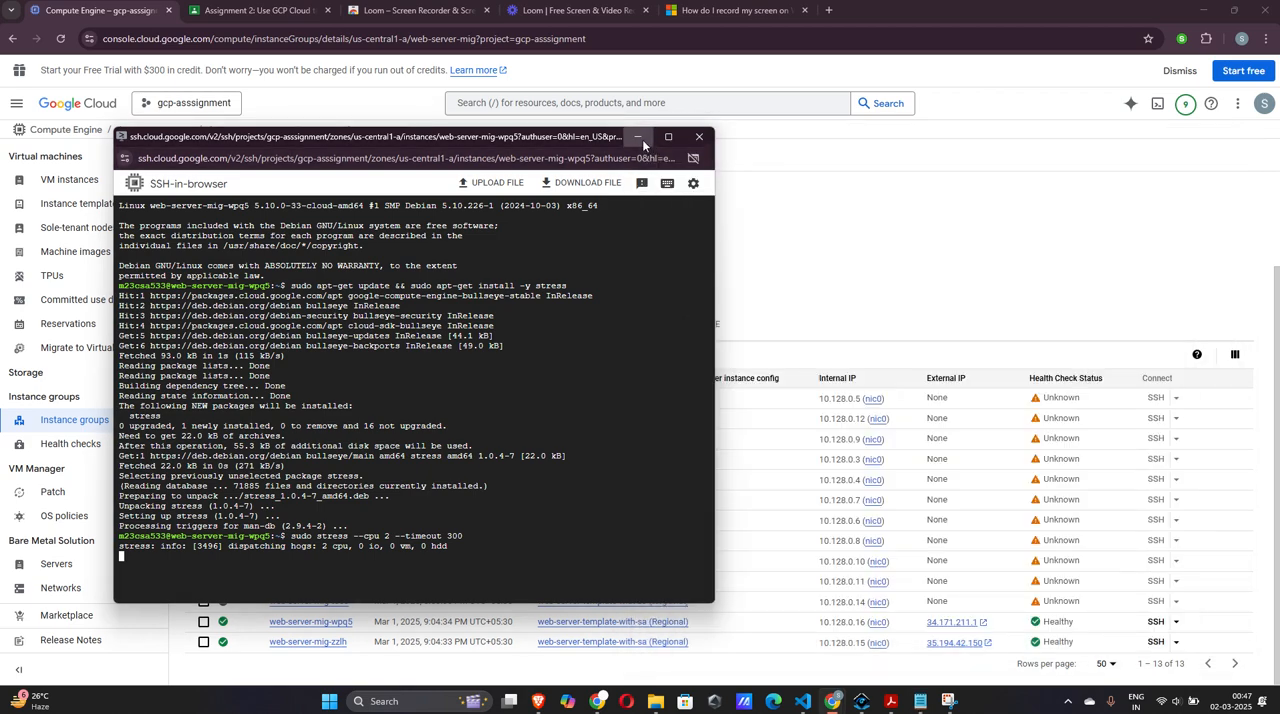
Minimize the SSH terminal and examine the group size, autoscaler utilization, CPU utilization and disk I/O monitoring charts of web-server-mig
click(638, 137)
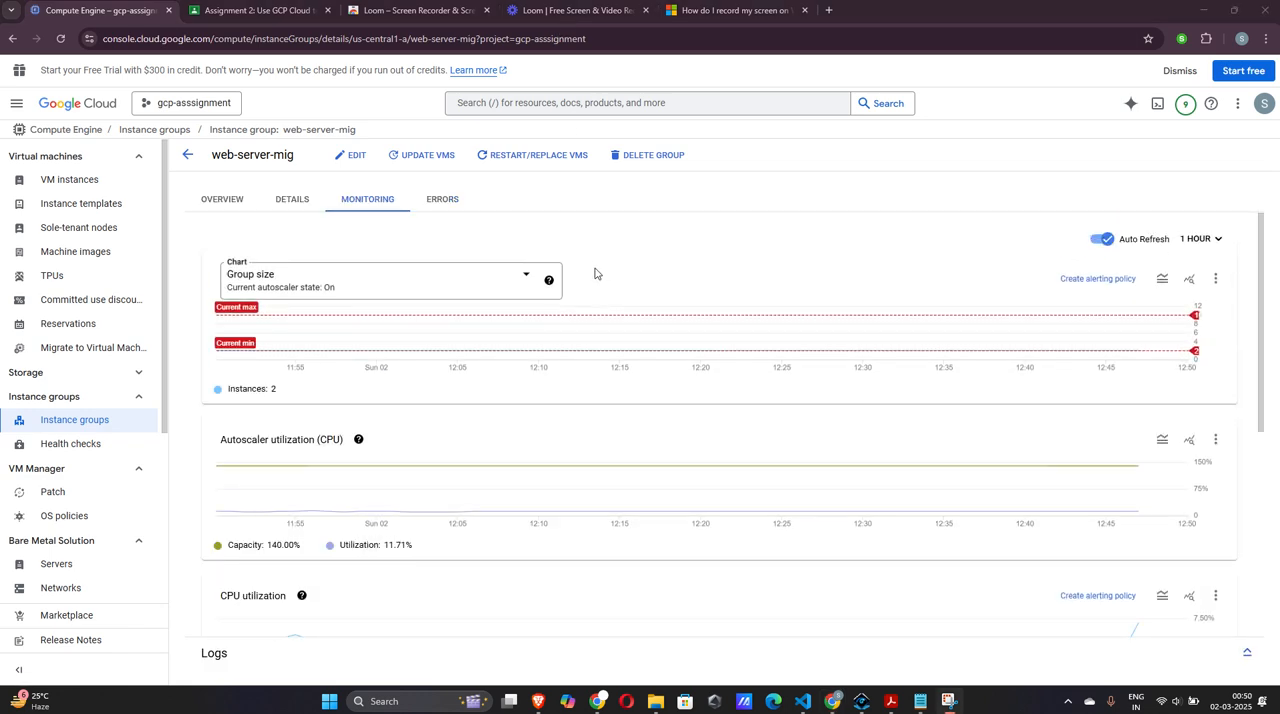
scroll(595, 273, down, 1)
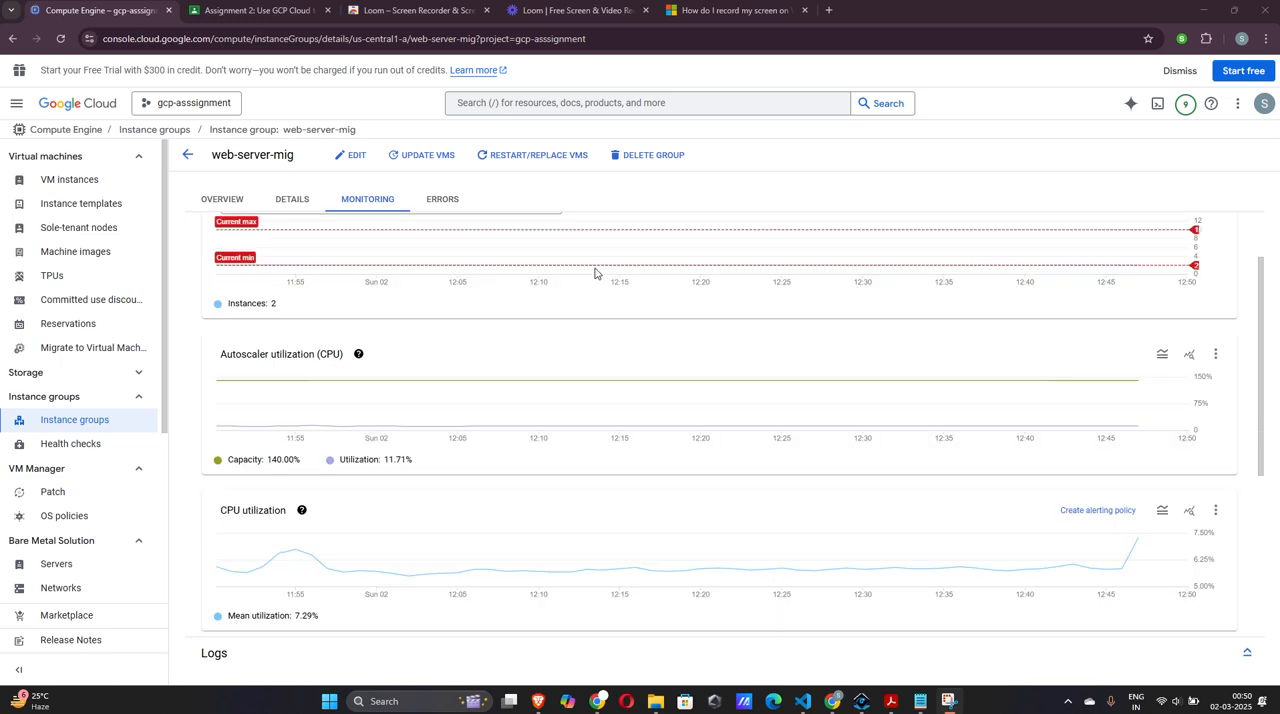
scroll(672, 415, down, 1)
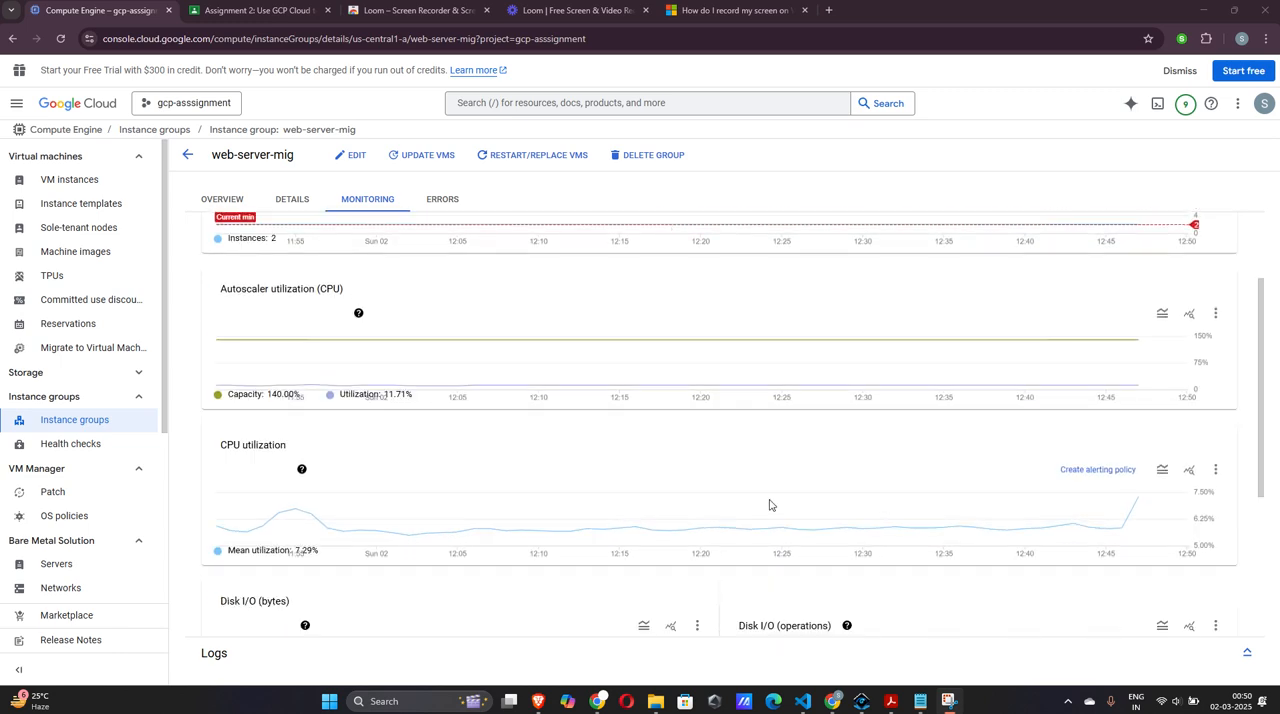
mouse_move(1136, 410)
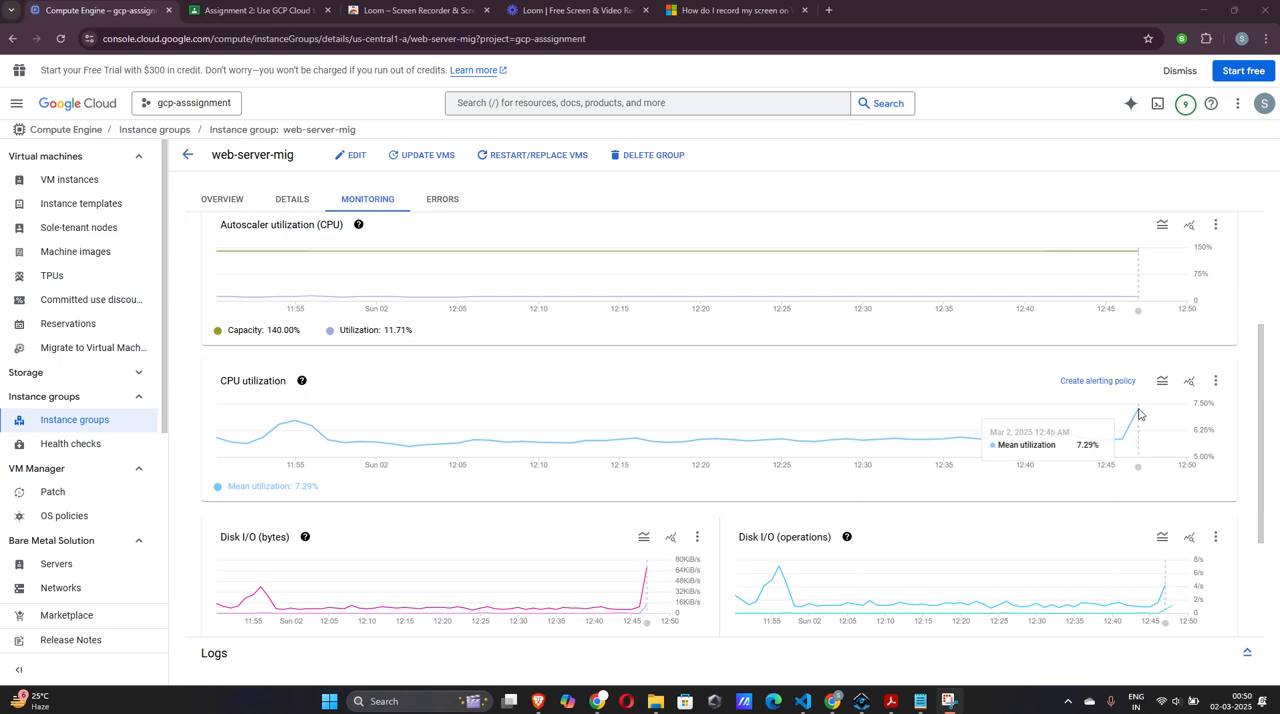
scroll(1138, 413, down, 1)
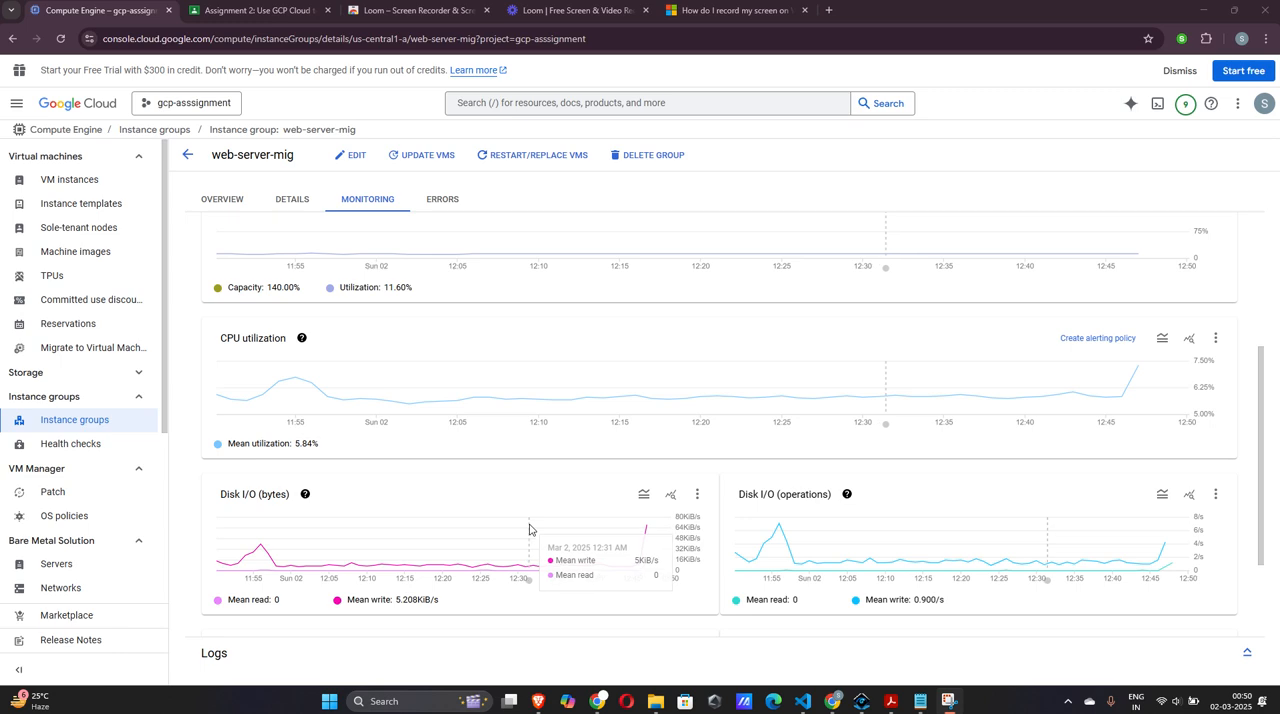
scroll(457, 533, up, 1)
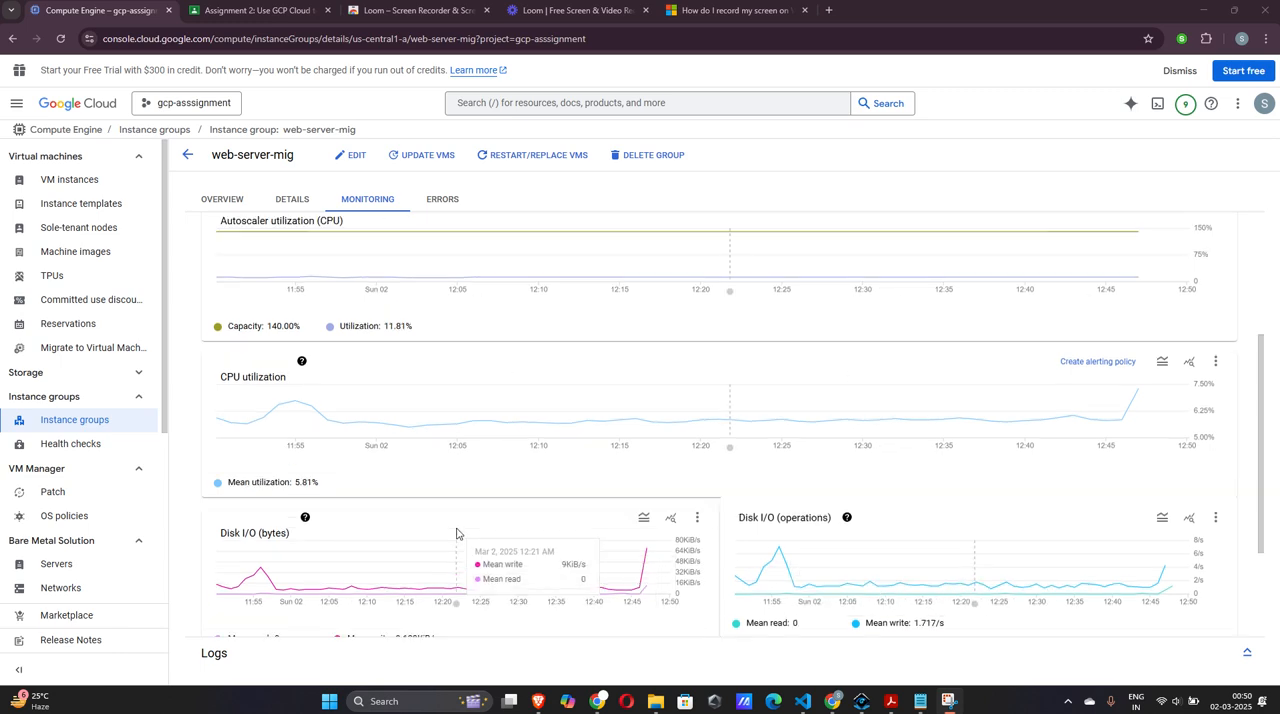
scroll(457, 533, up, 5)
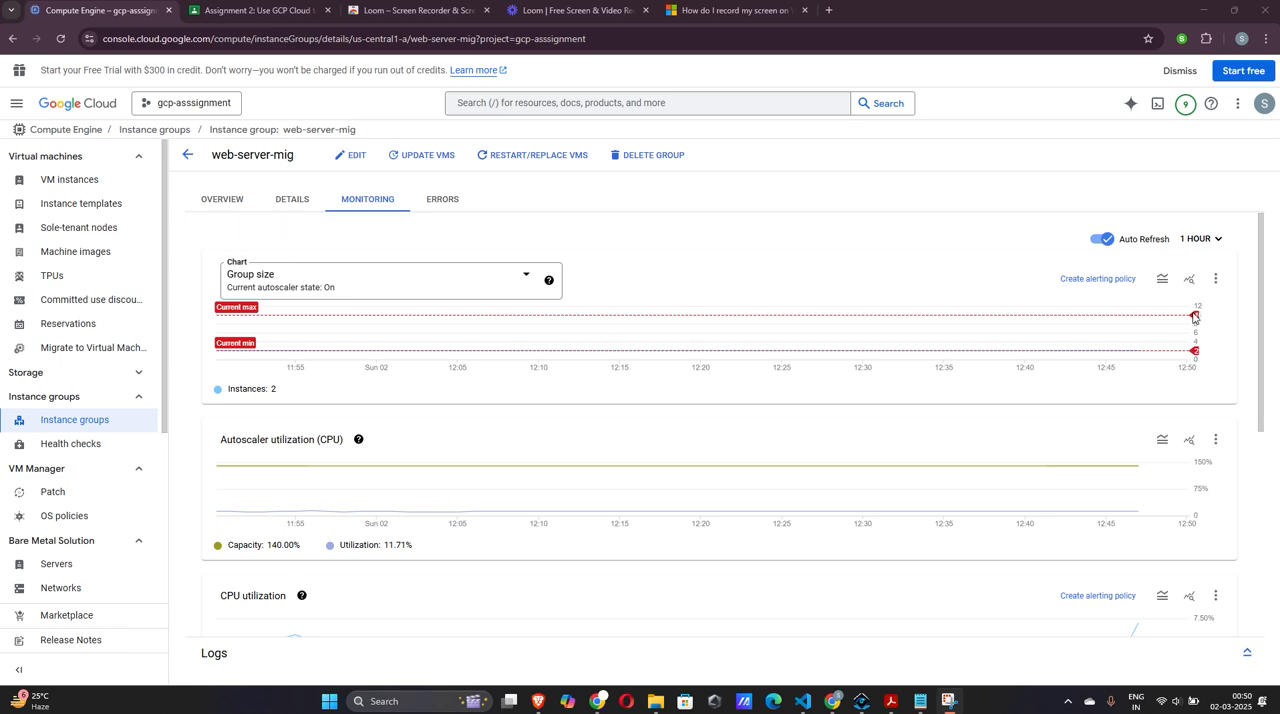
scroll(1193, 318, down, 2)
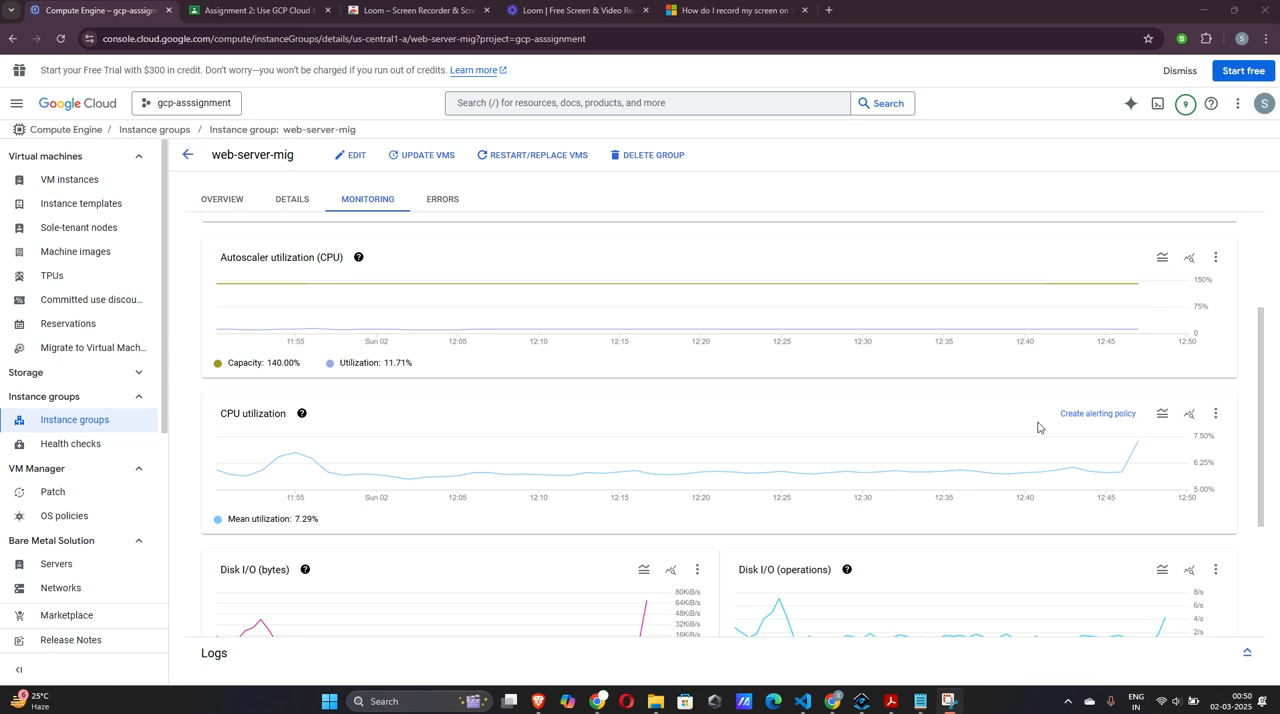
mouse_move(1134, 450)
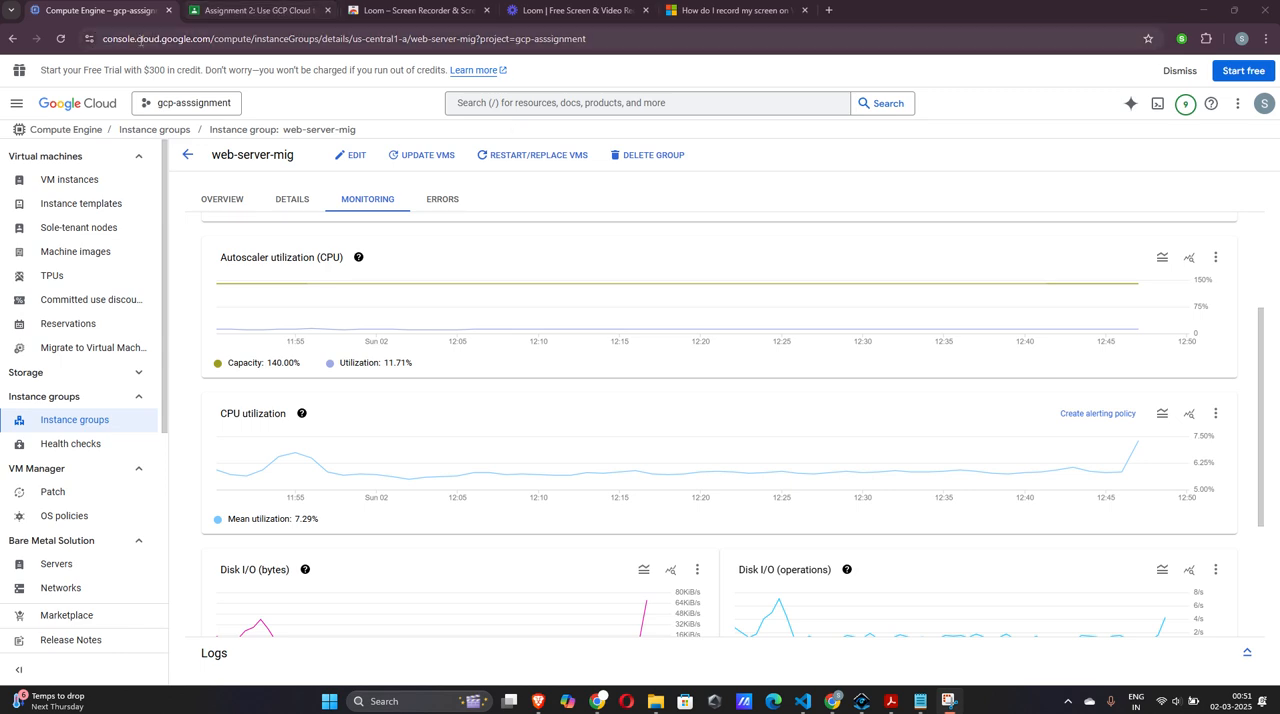
Reload the web-server-mig page, reopen its monitoring charts and inspect the latest CPU utilization point and the instance count
click(61, 40)
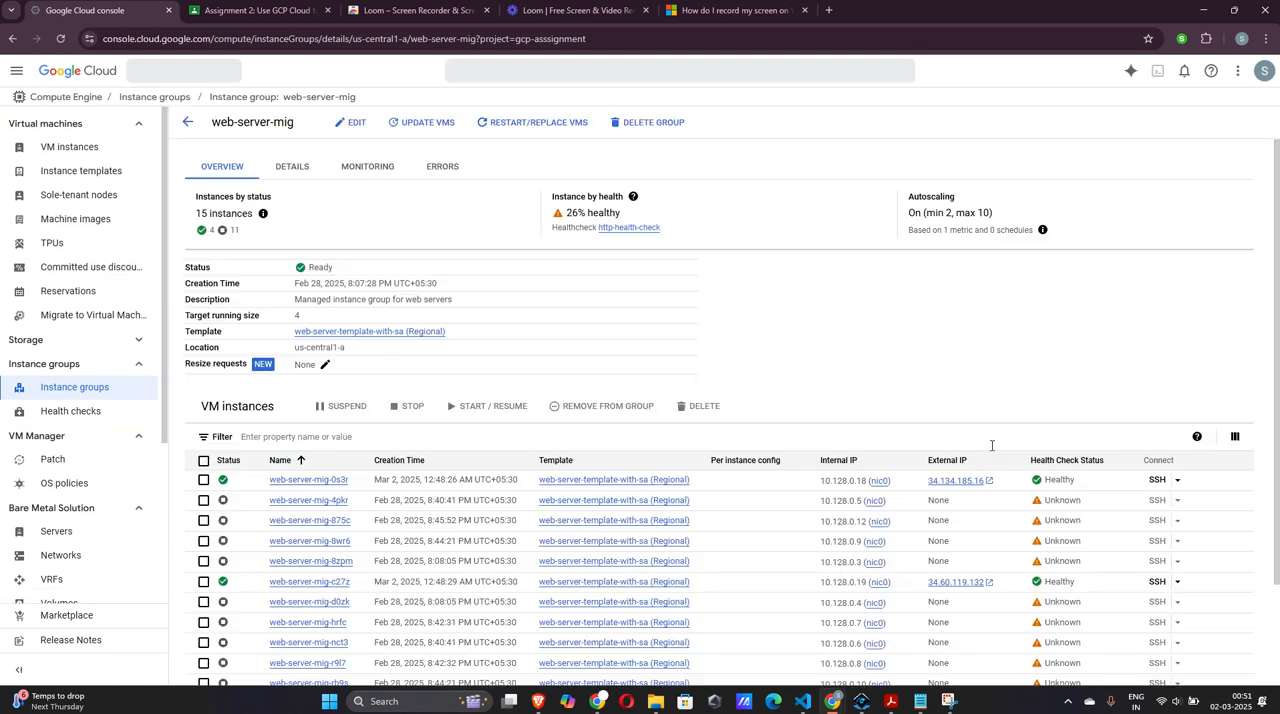
click(374, 171)
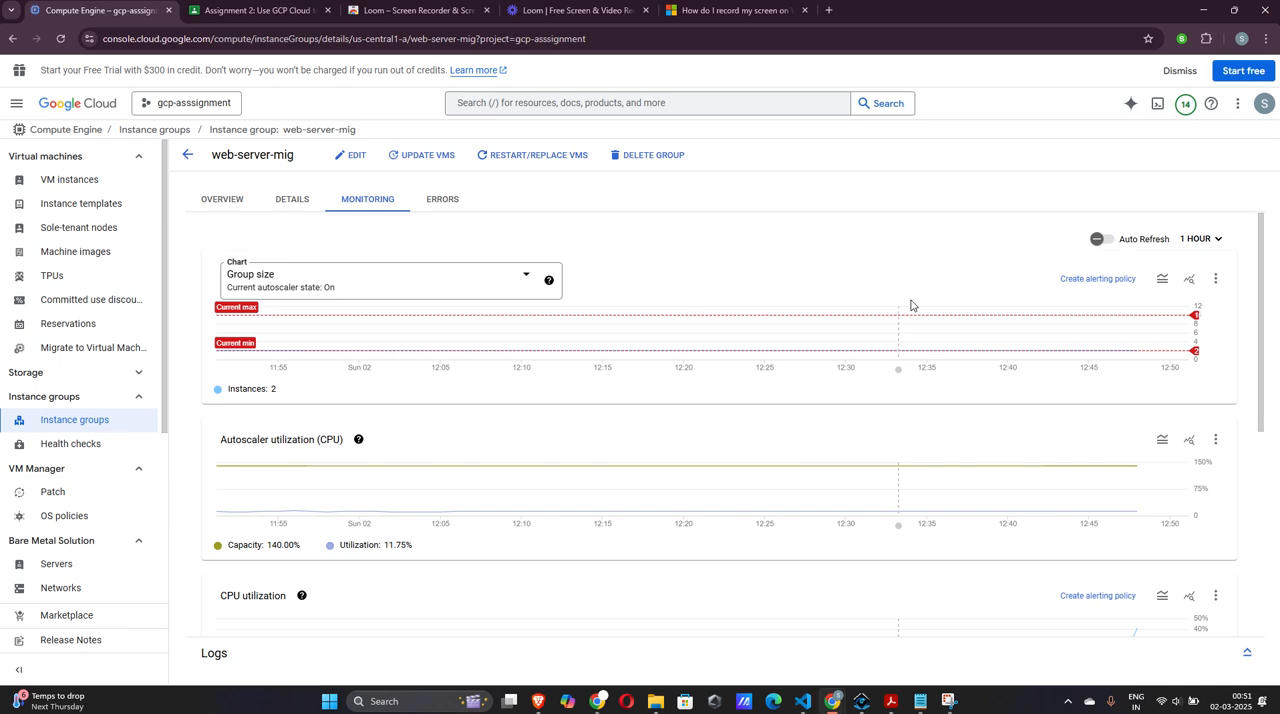
scroll(1143, 371, down, 2)
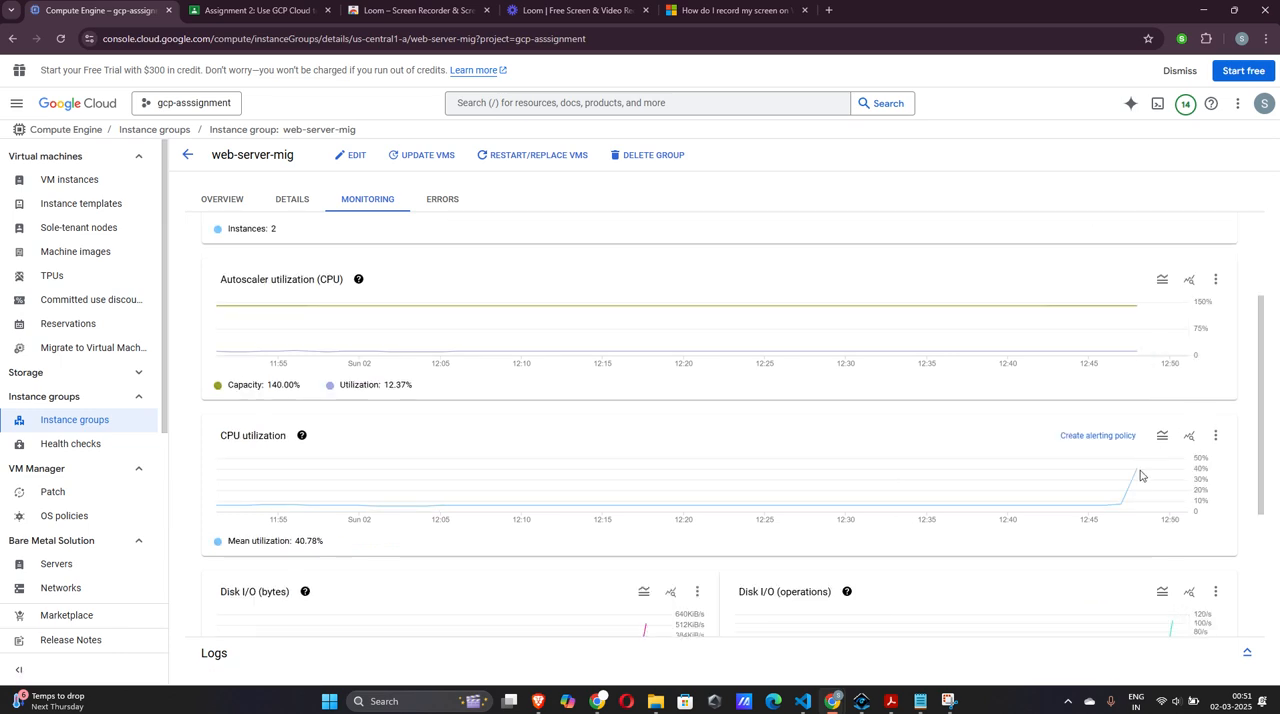
mouse_move(1137, 478)
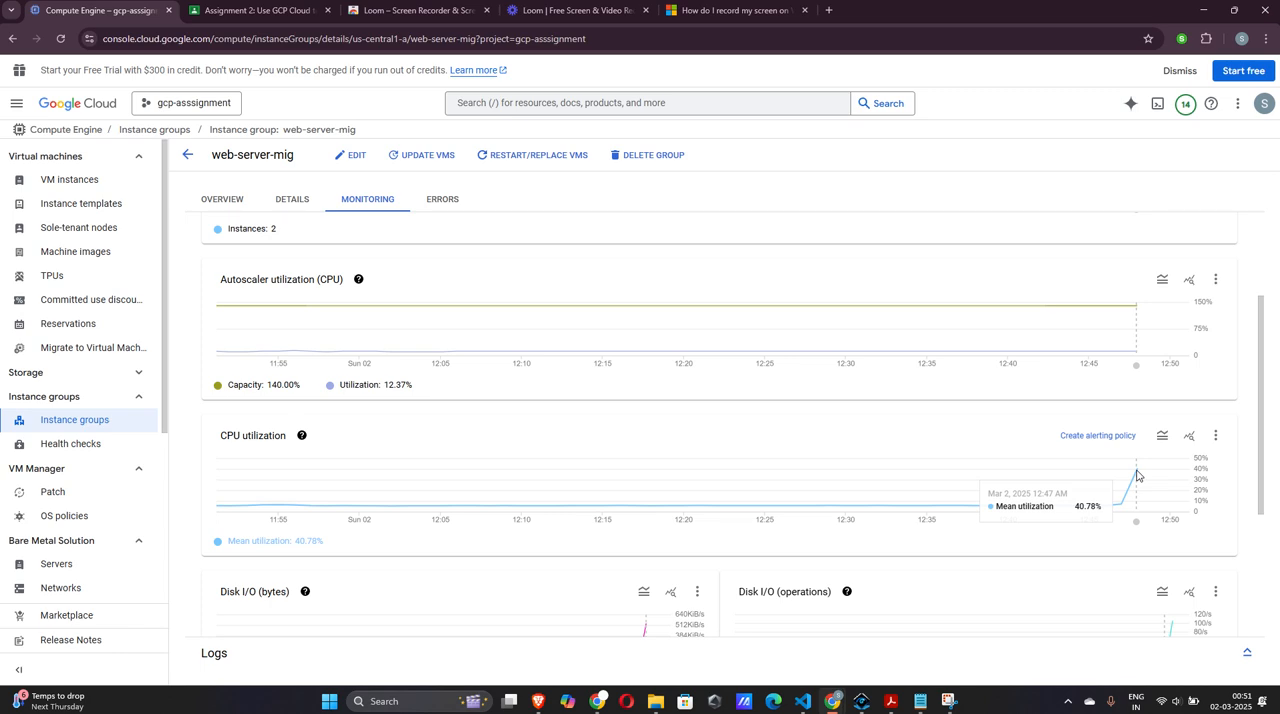
scroll(363, 331, up, 2)
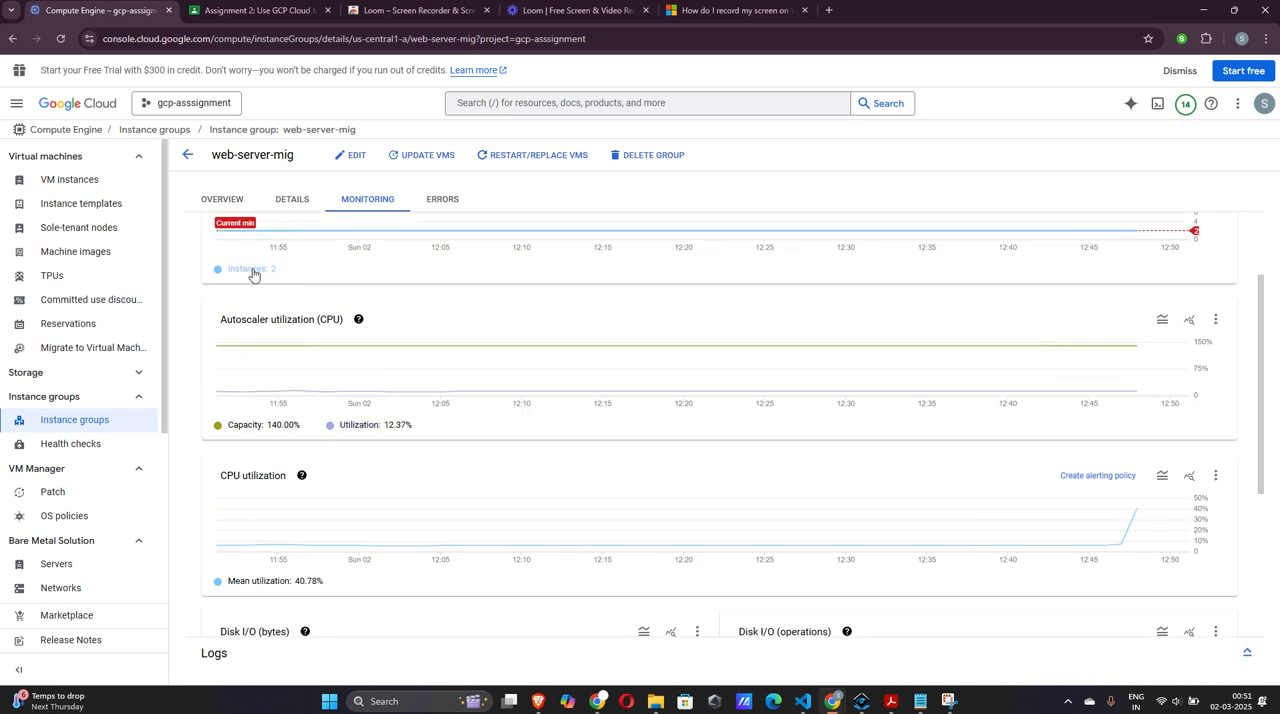
scroll(253, 273, up, 2)
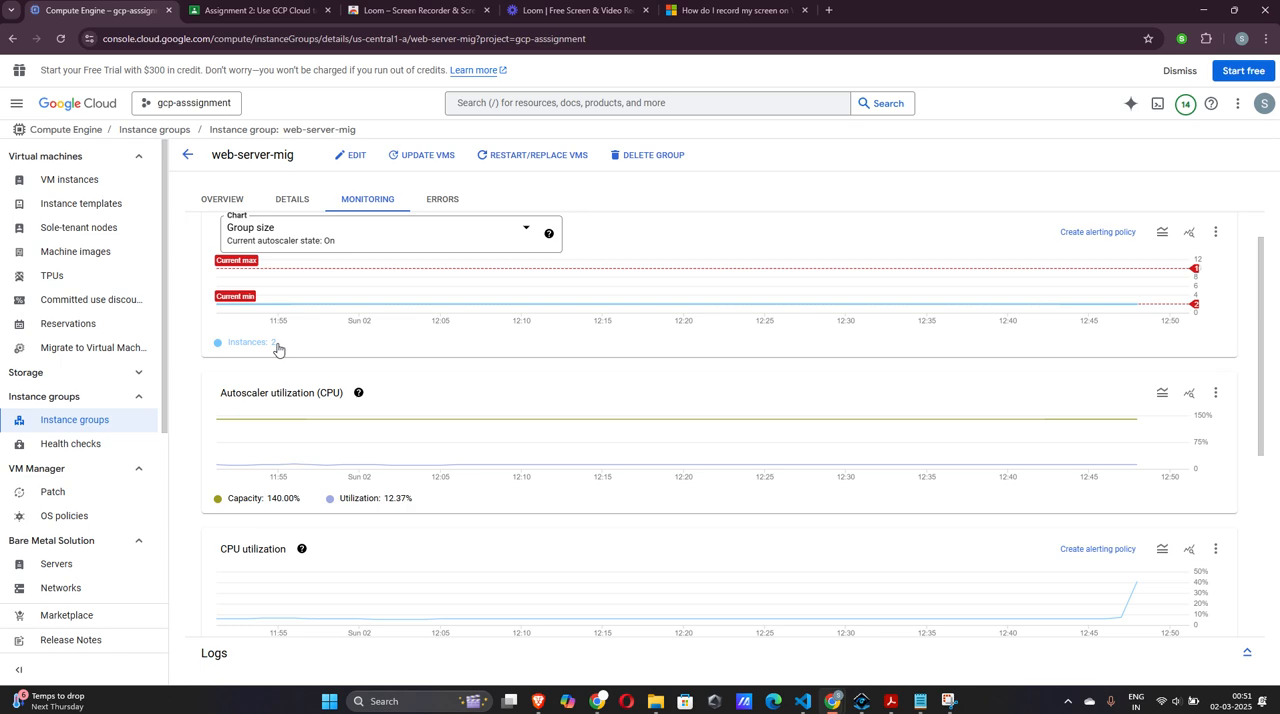
Refresh the instance group page again and compare the newest CPU utilization value with the group size chart in monitoring
click(58, 39)
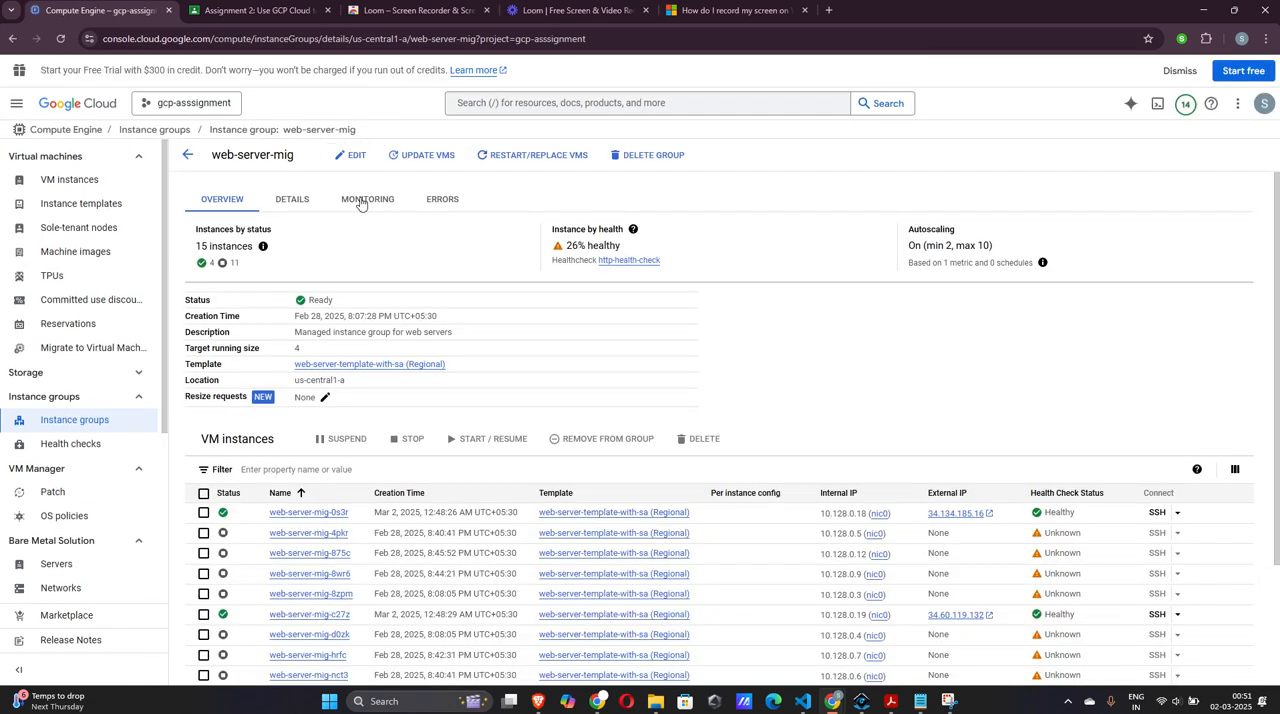
click(362, 201)
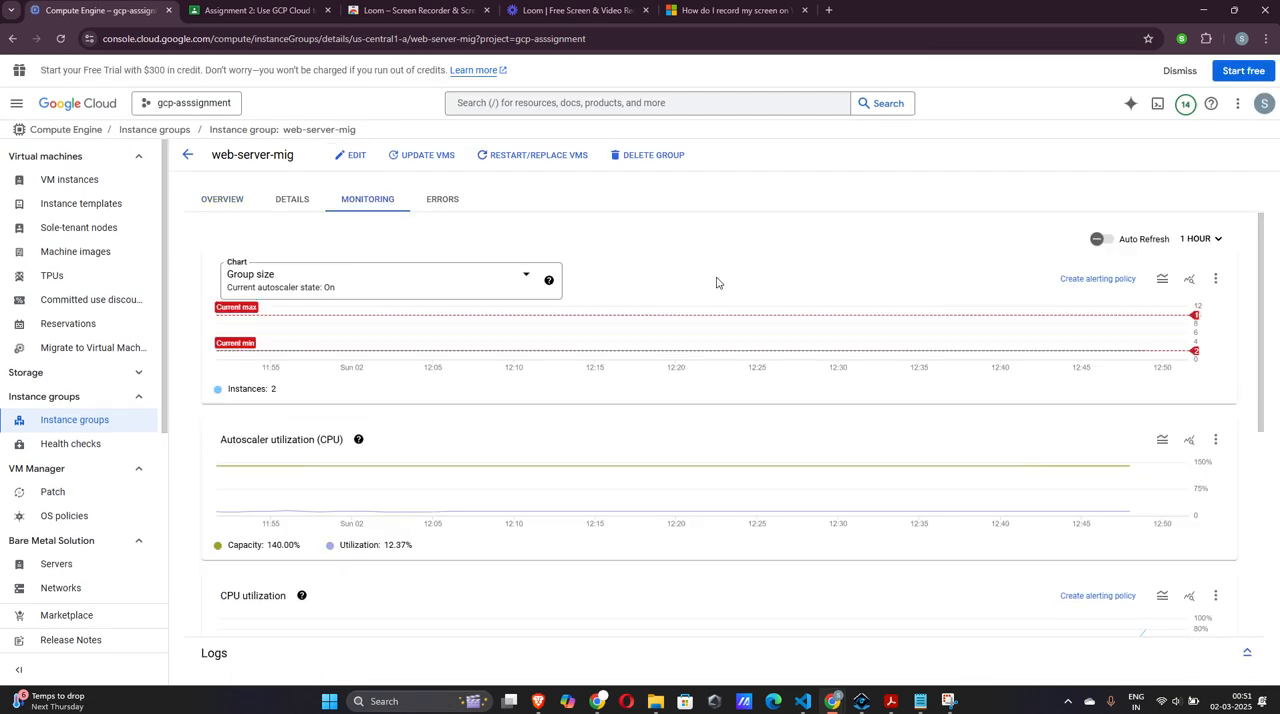
scroll(890, 334, down, 2)
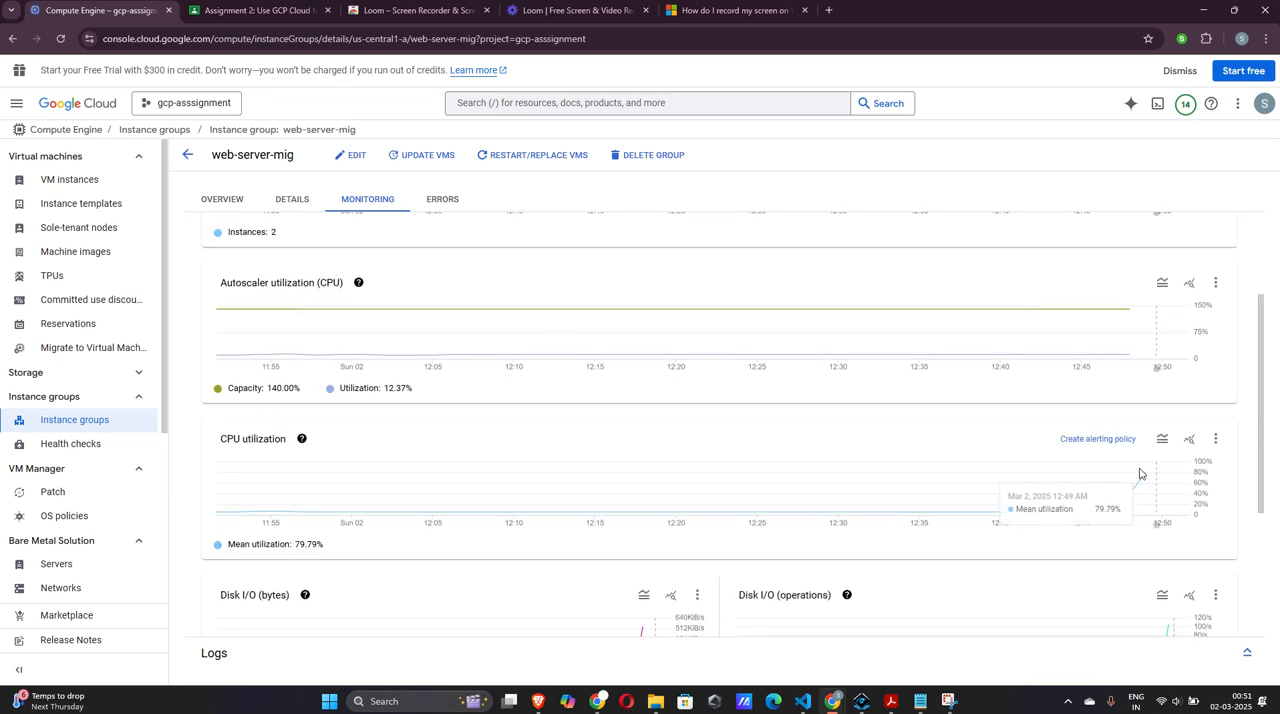
scroll(580, 349, up, 1)
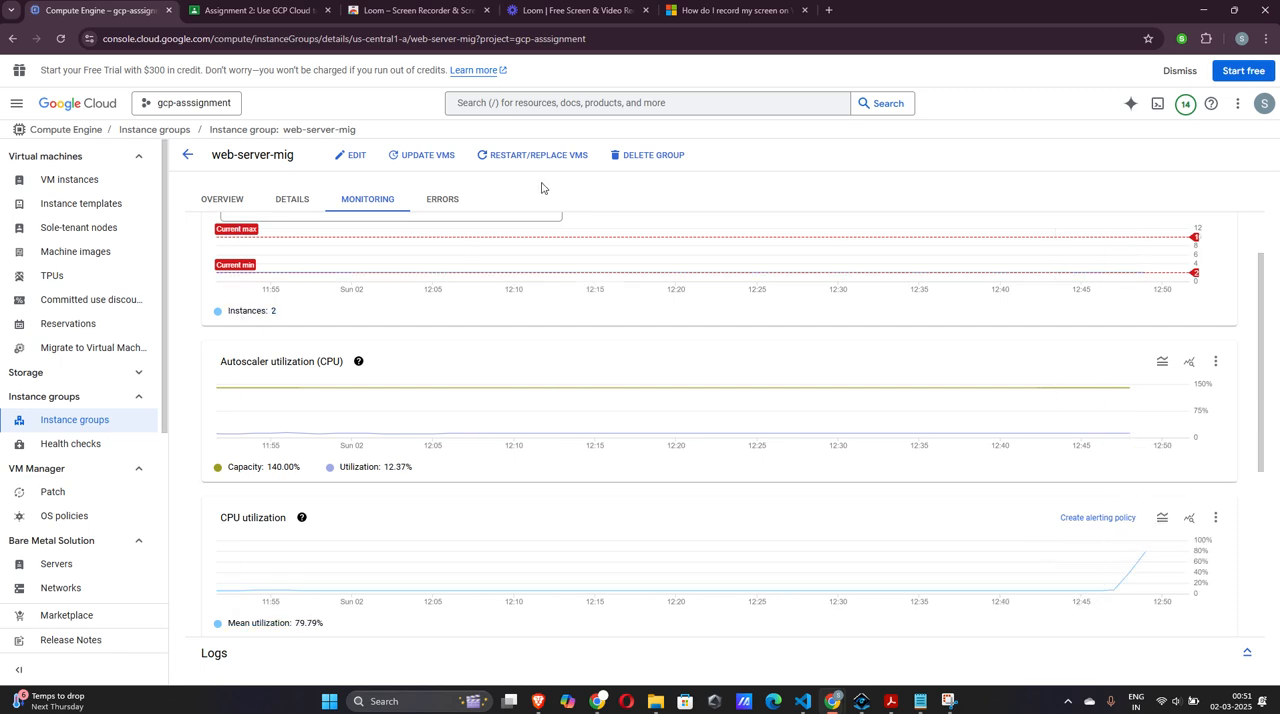
scroll(237, 283, up, 1)
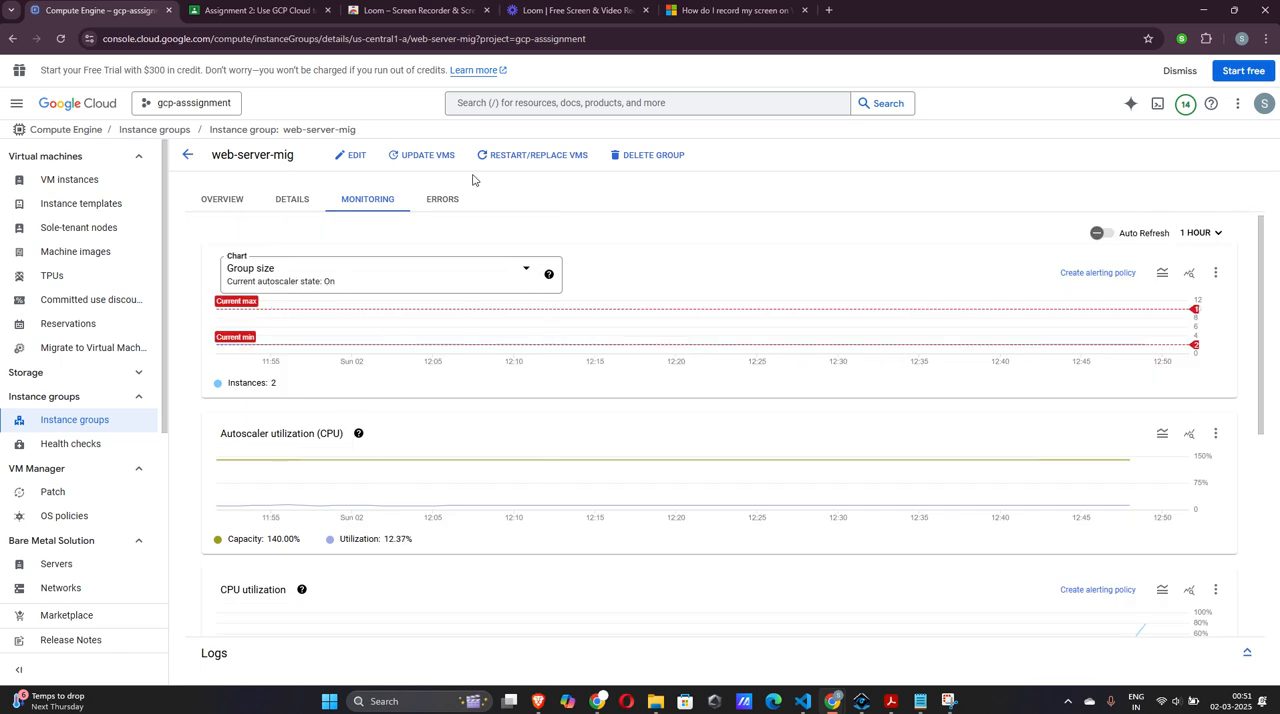
Turn on auto refresh for the monitoring charts and check the autoscaler utilization against its capacity
click(1104, 236)
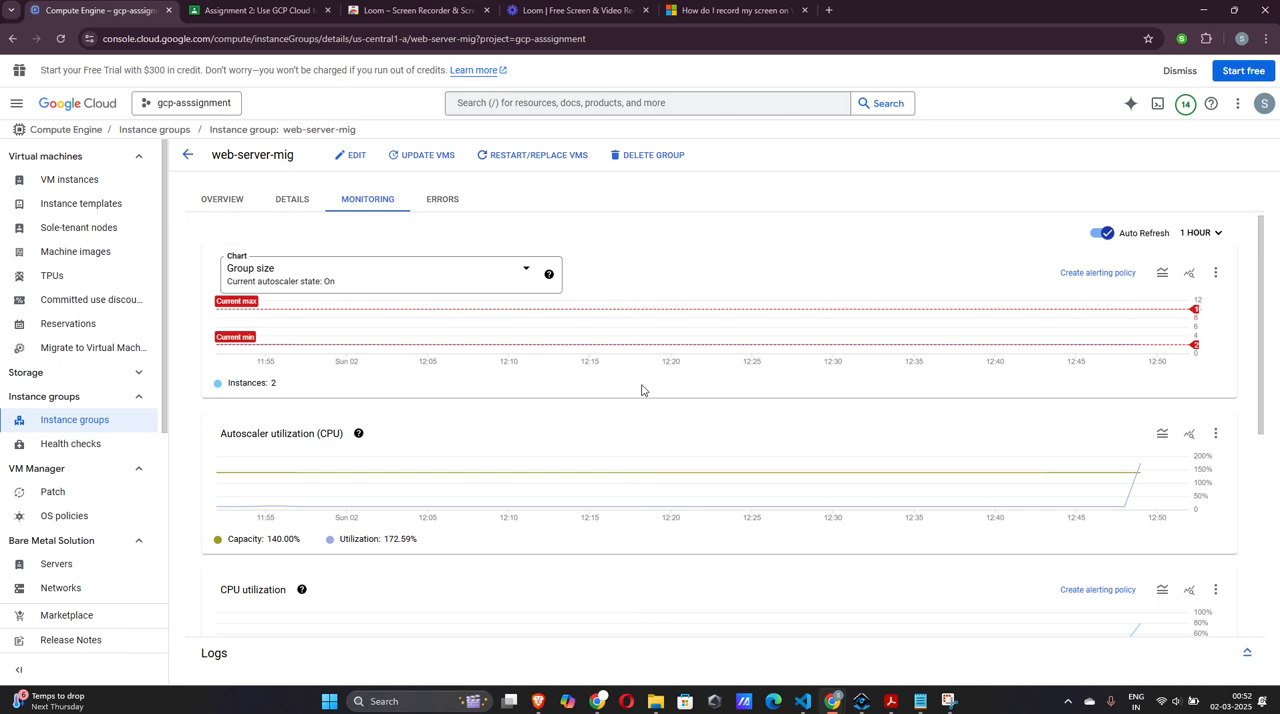
scroll(650, 400, down, 1)
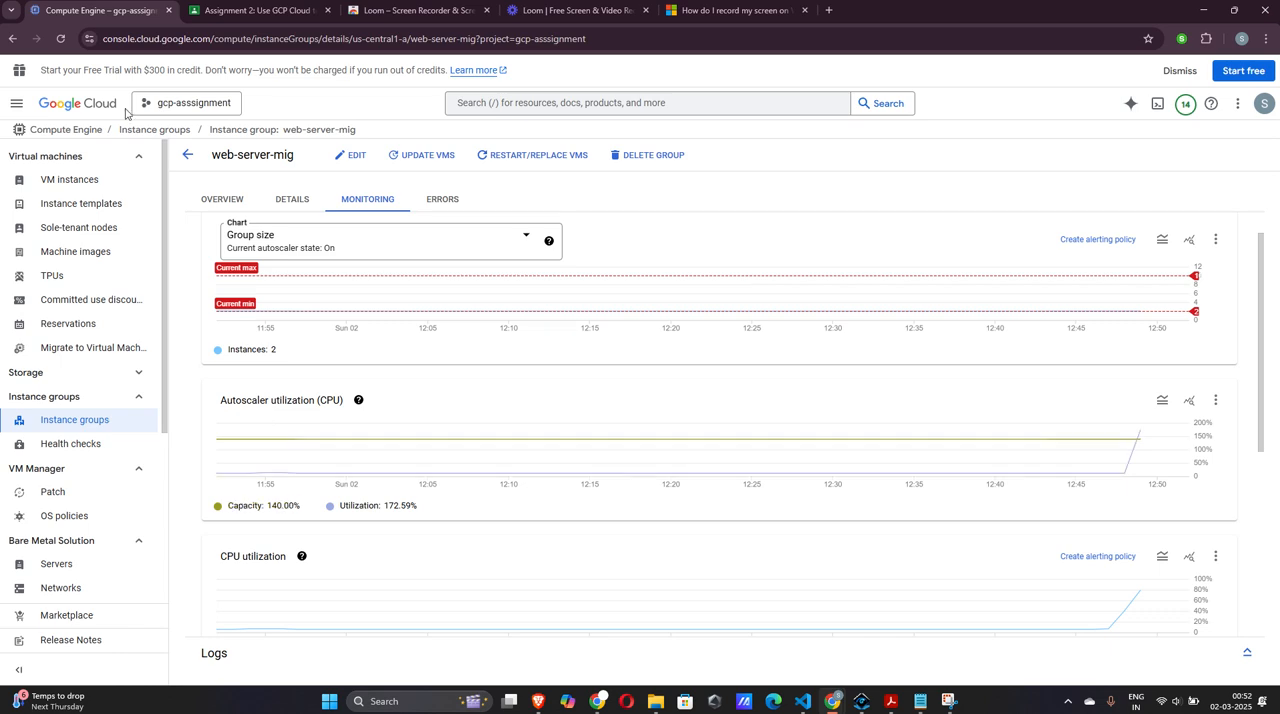
scroll(425, 295, down, 1)
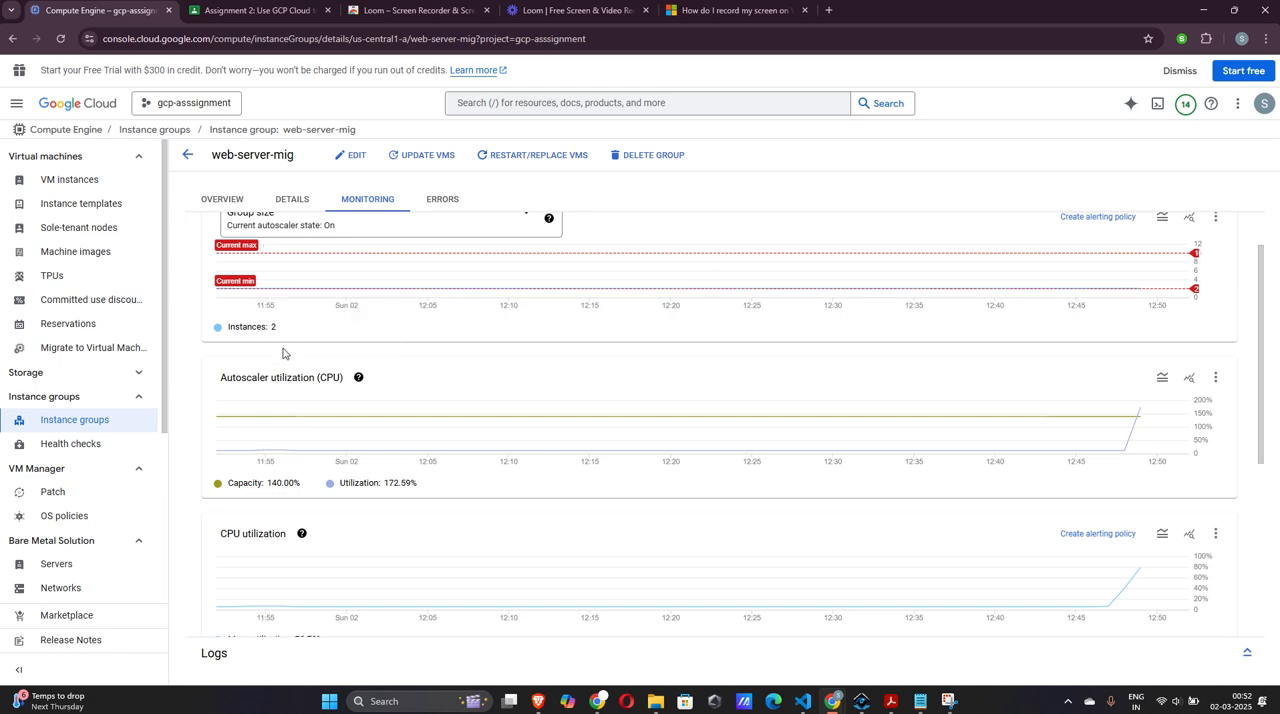
Reload the page, return to monitoring and review the group size, autoscaler, CPU, disk and network charts for the scale-out
click(61, 39)
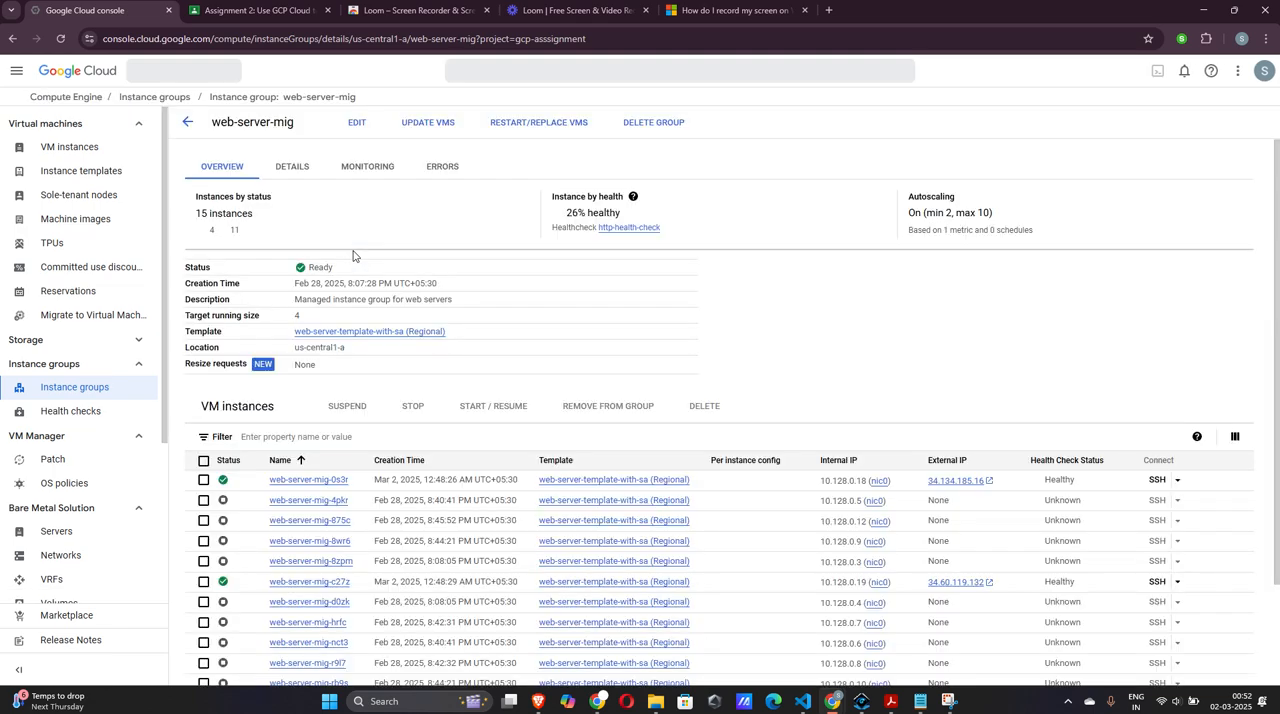
click(364, 170)
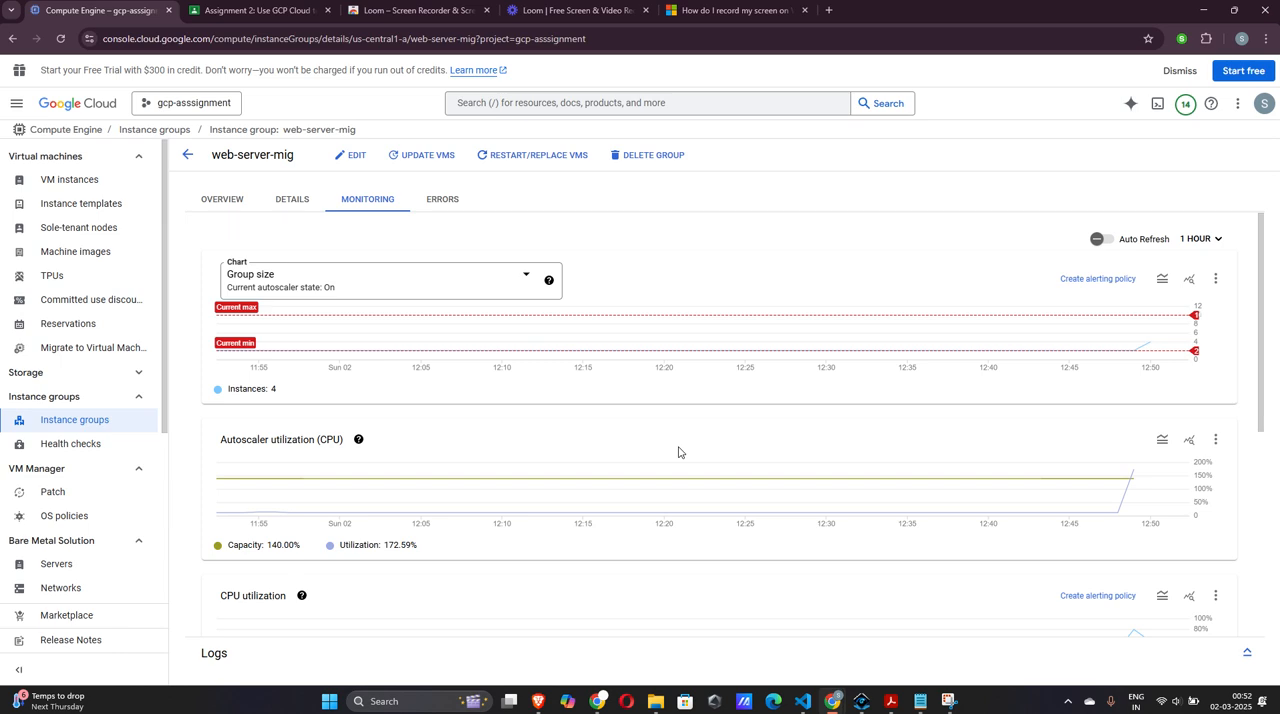
scroll(678, 452, down, 4)
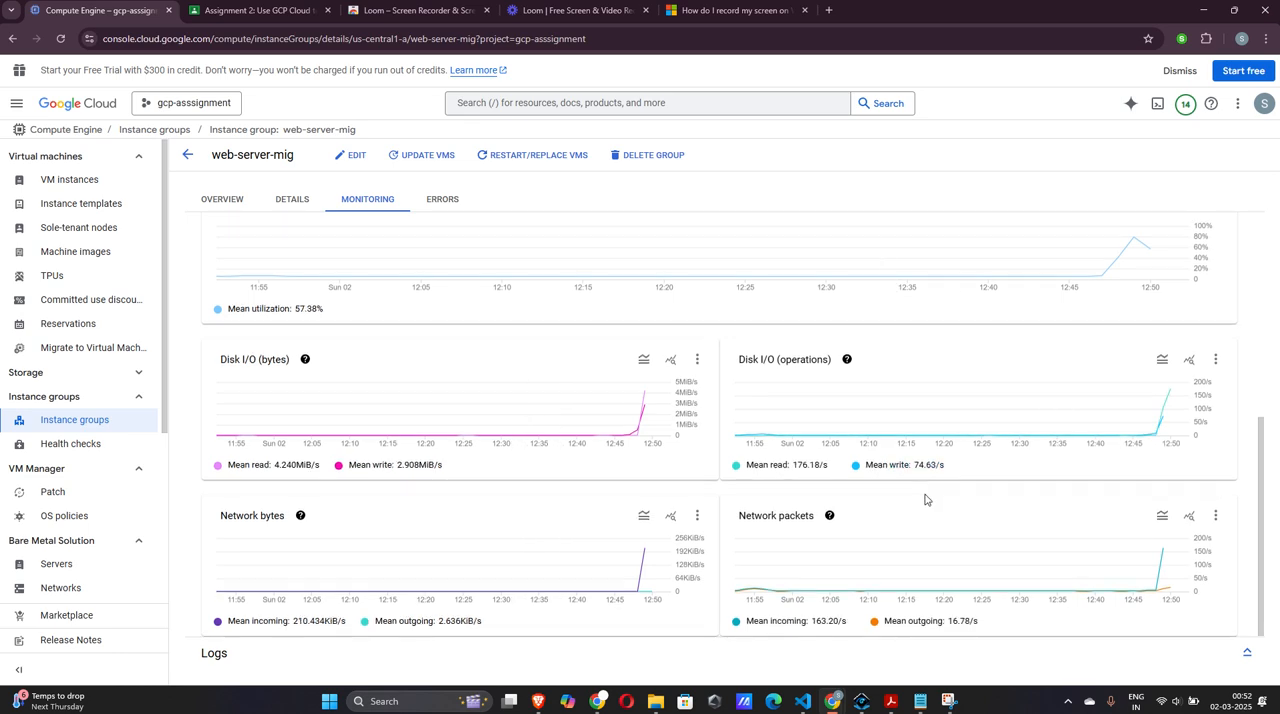
scroll(925, 500, up, 2)
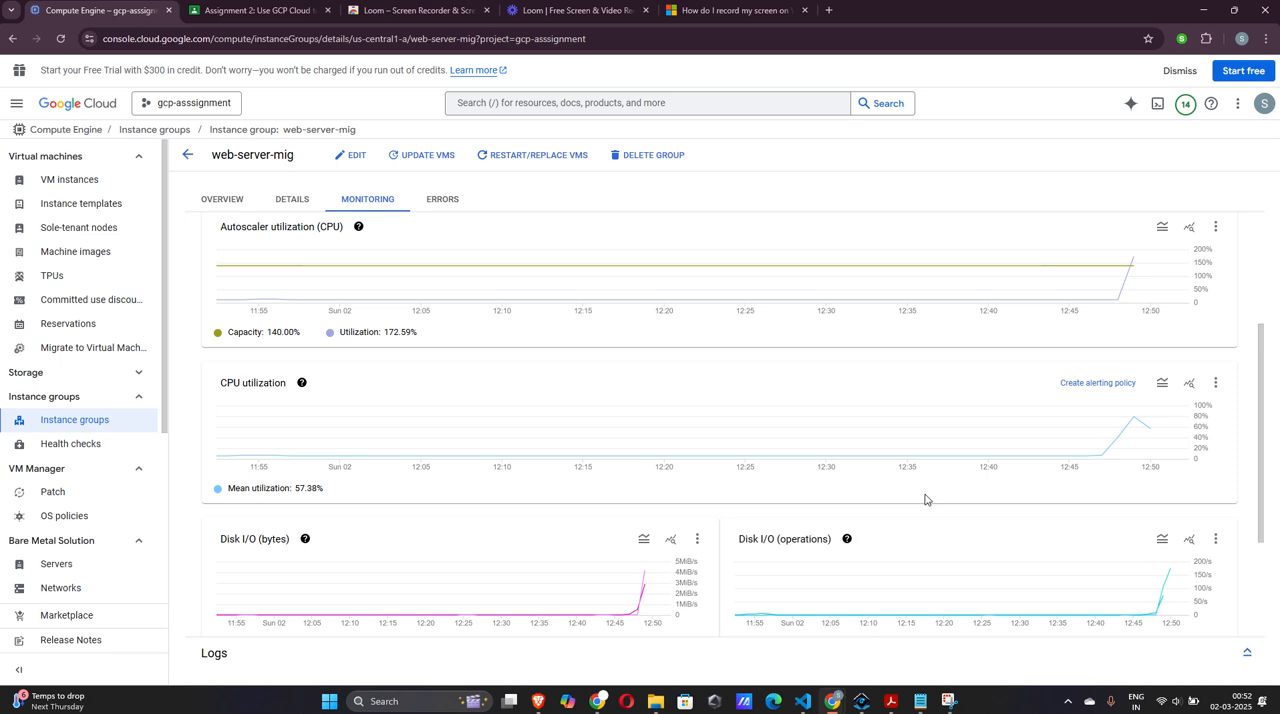
scroll(925, 500, down, 1)
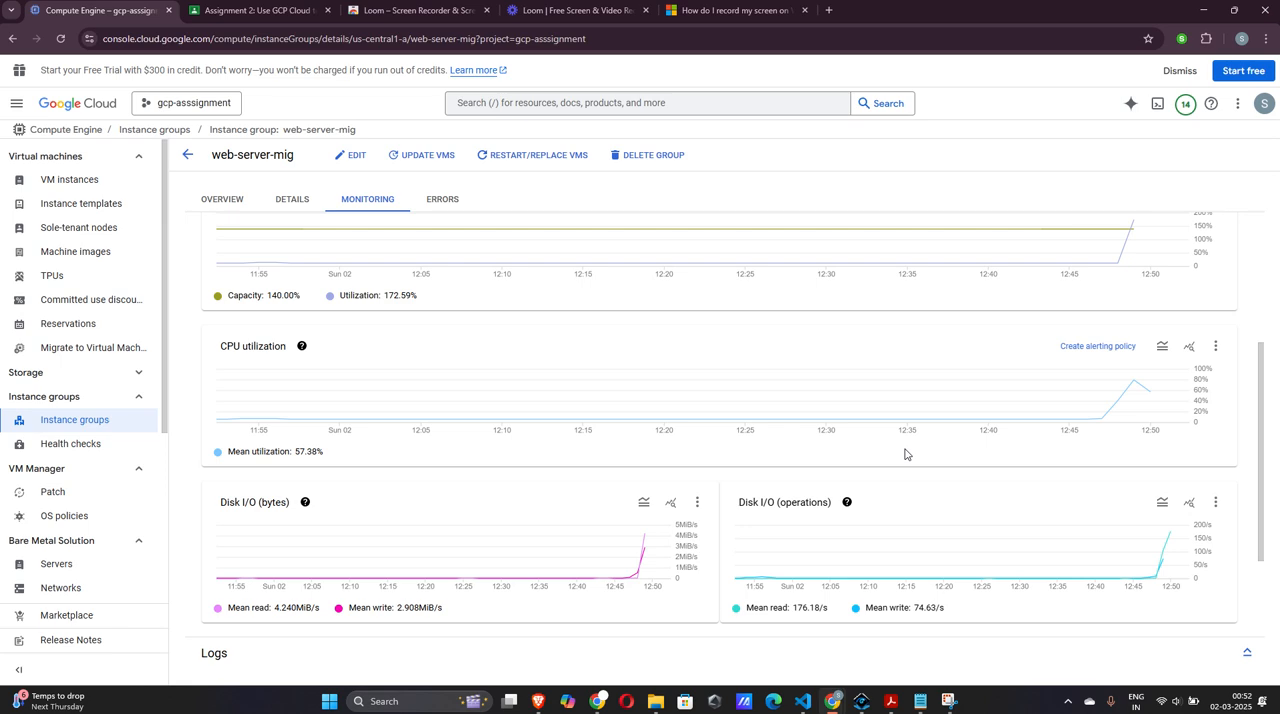
mouse_move(895, 414)
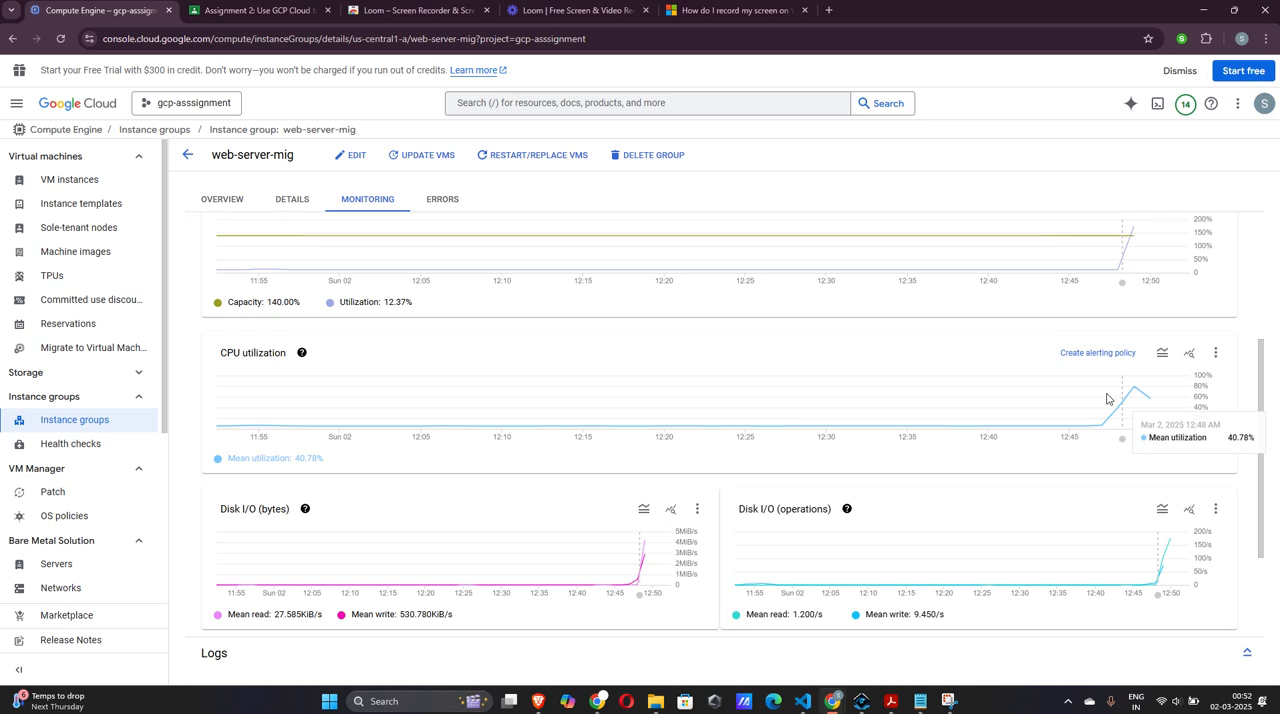
scroll(880, 320, up, 1)
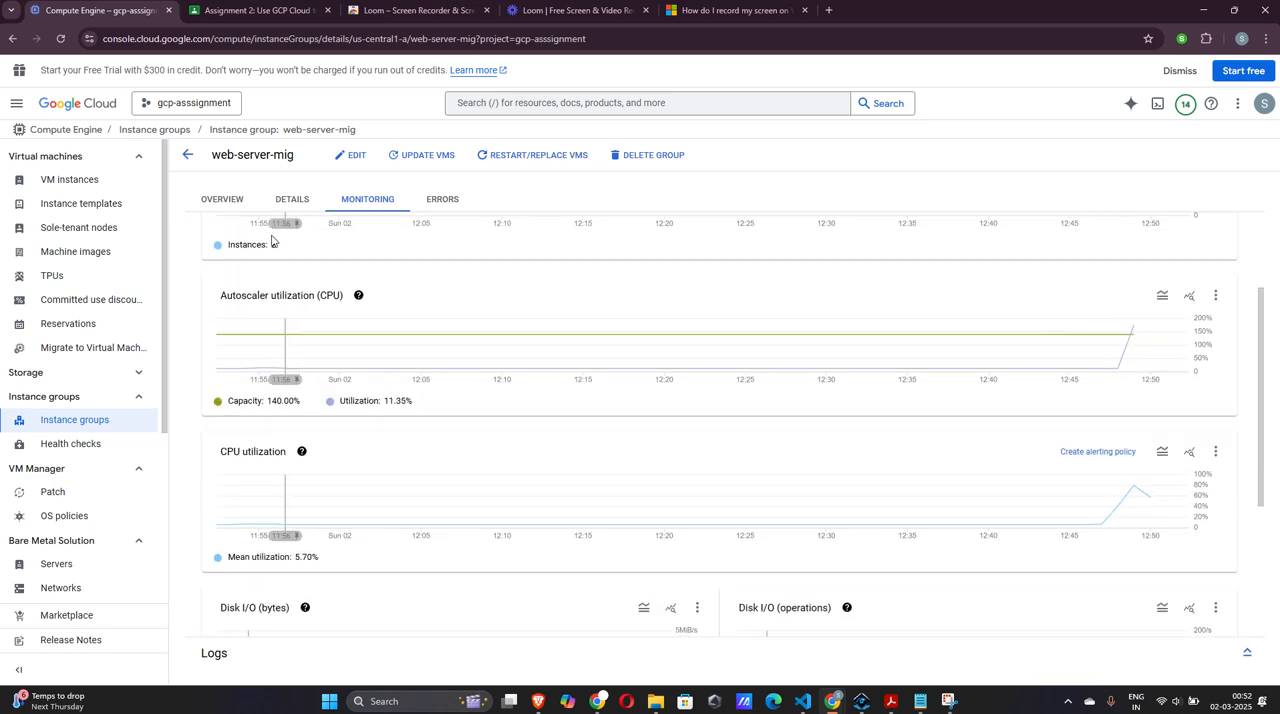
scroll(341, 266, up, 1)
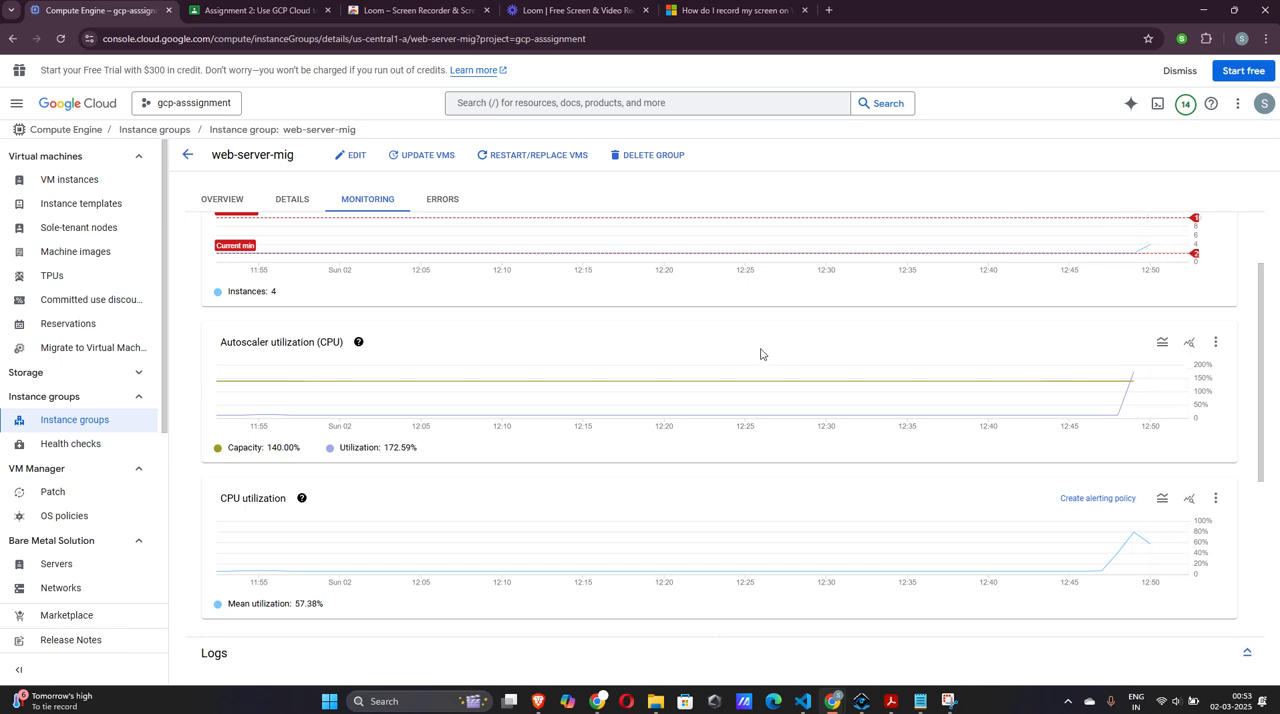
scroll(760, 354, down, 1)
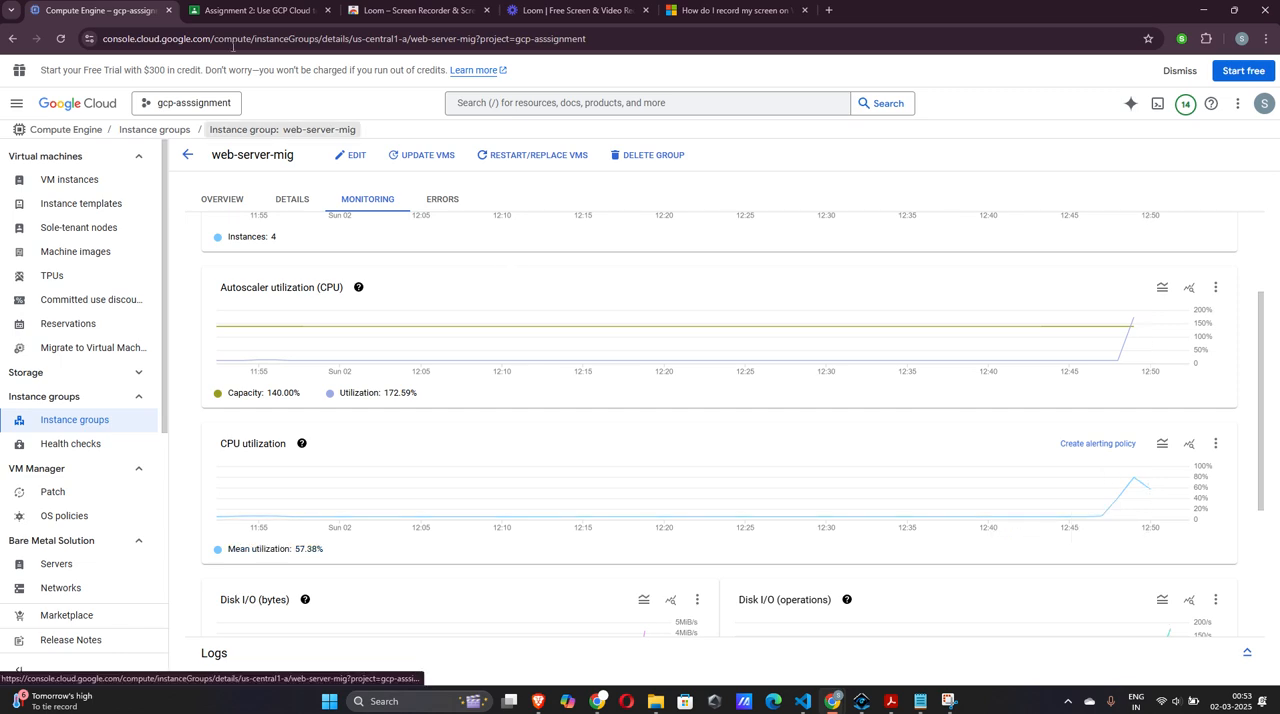
Reload web-server-mig once more and check how group size, autoscaler utilization and mean CPU utilization have developed in monitoring
click(60, 38)
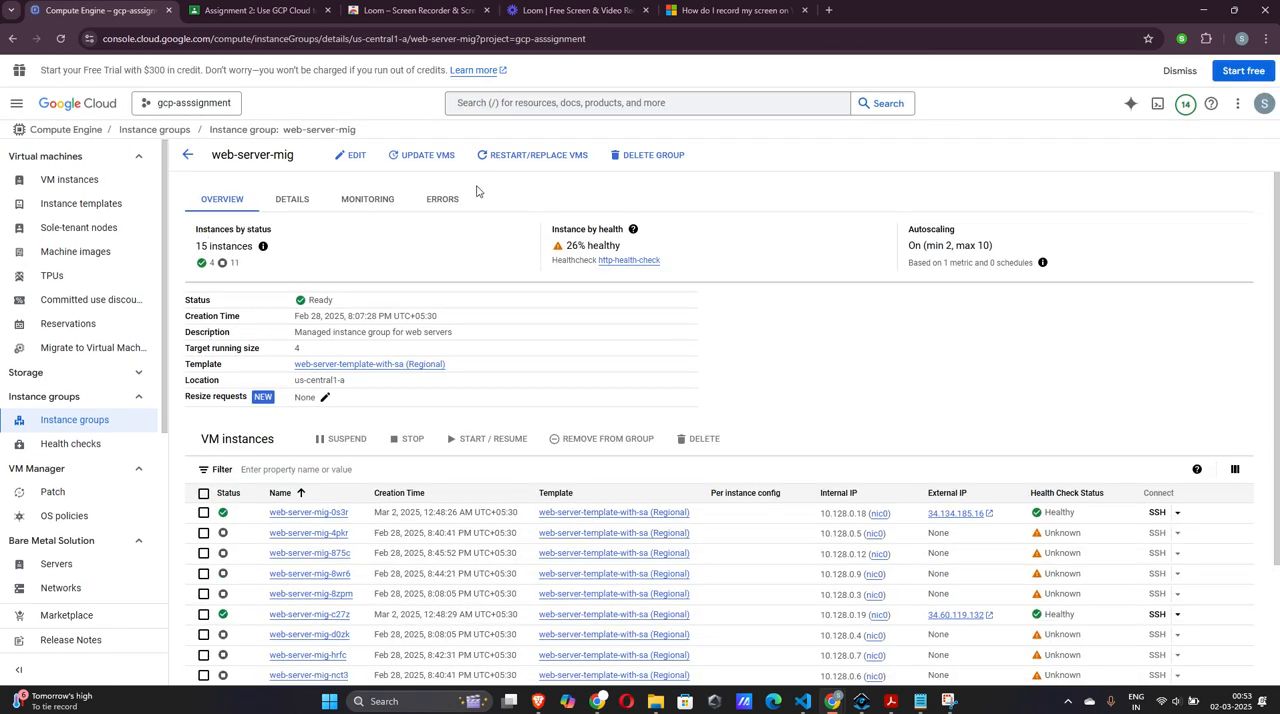
click(368, 199)
scroll(974, 334, down, 1)
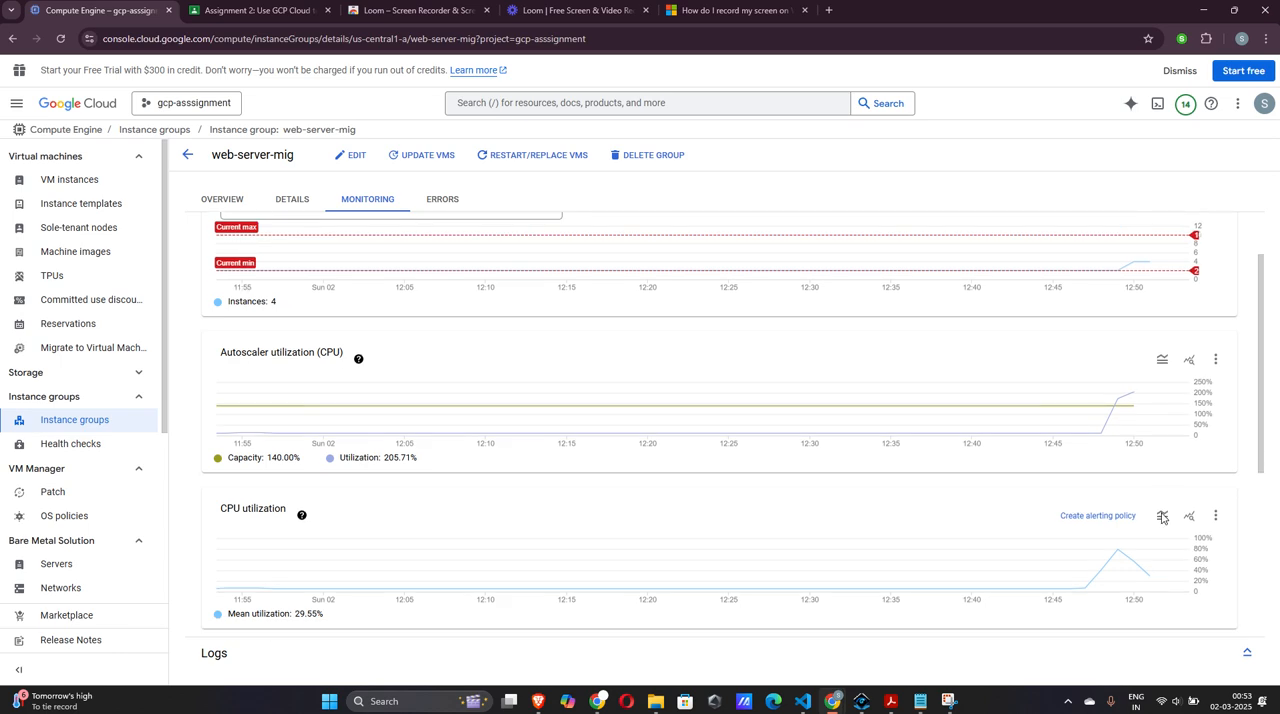
scroll(1160, 520, down, 1)
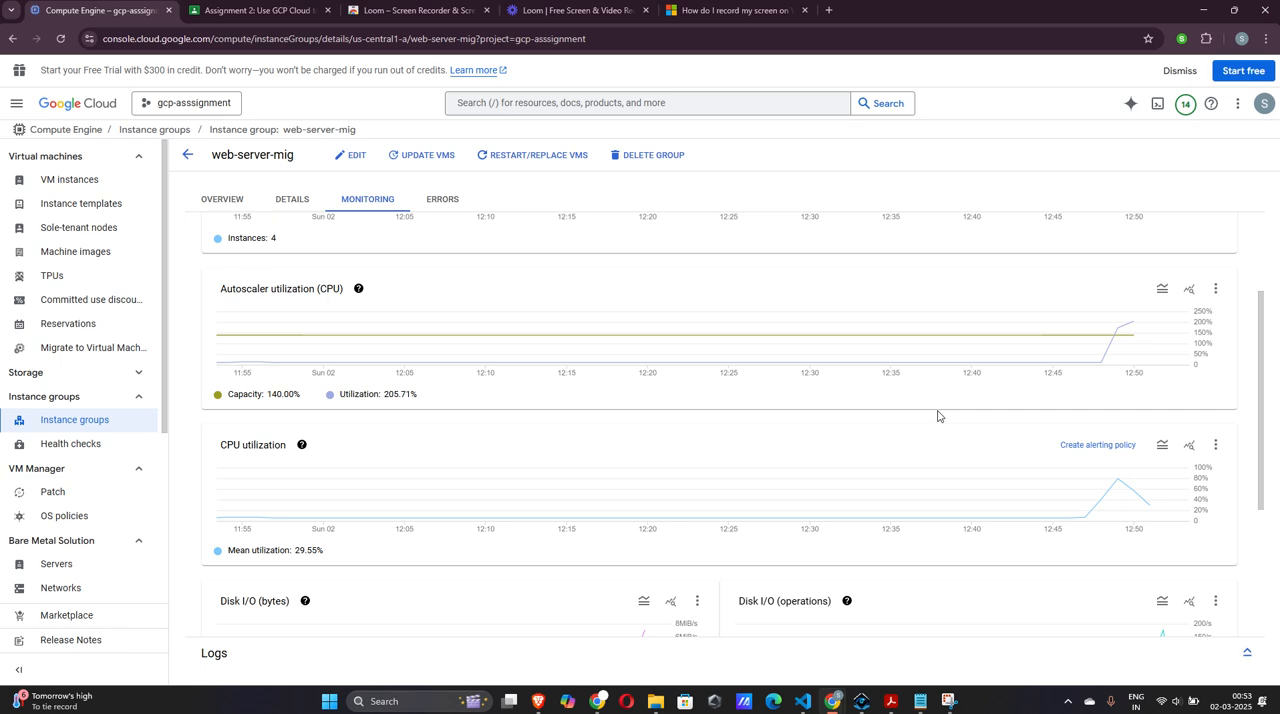
Enable auto refresh on the monitoring charts, recheck autoscaler, CPU and disk activity, and view the available time ranges without changing the range
scroll(938, 416, up, 2)
click(1104, 240)
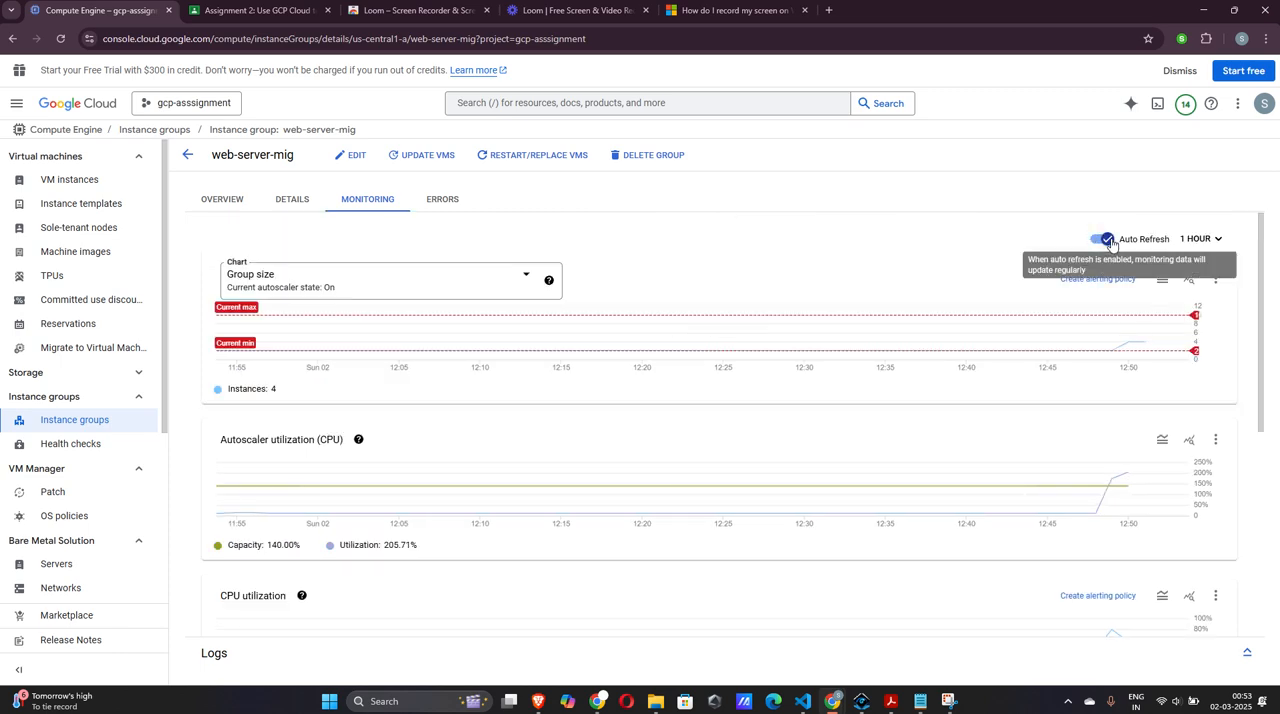
scroll(803, 254, down, 2)
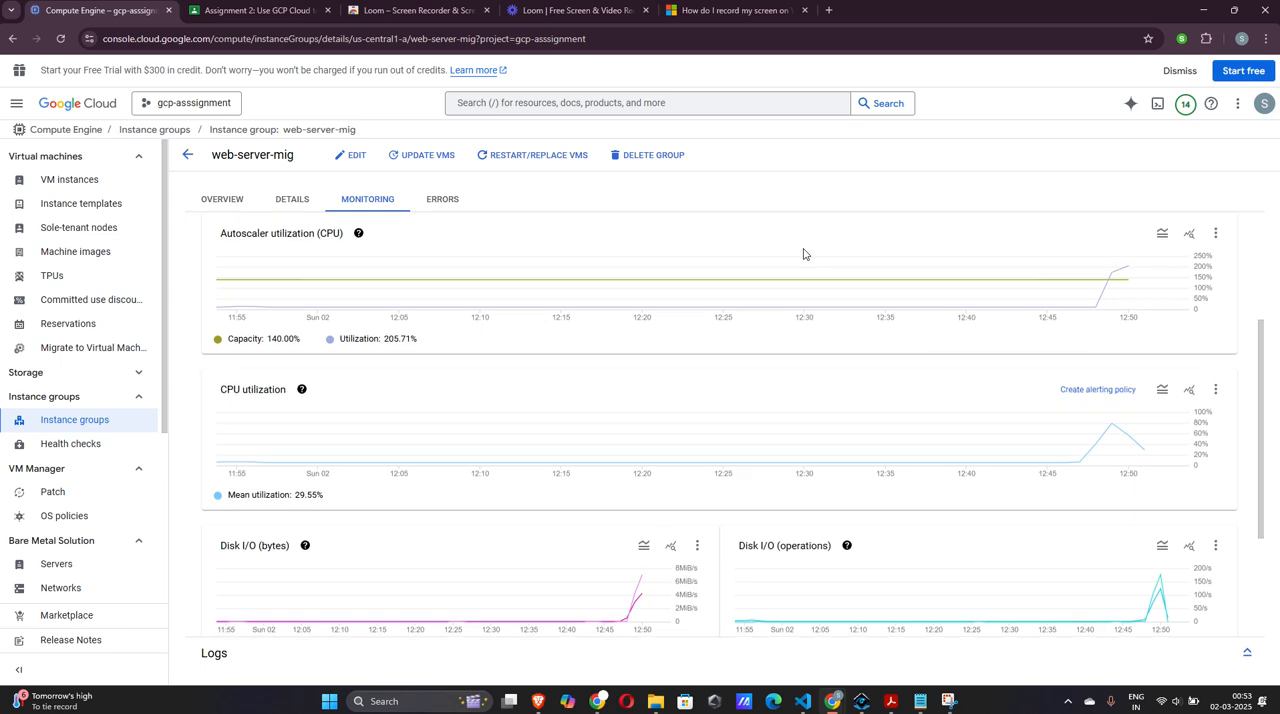
scroll(803, 254, up, 2)
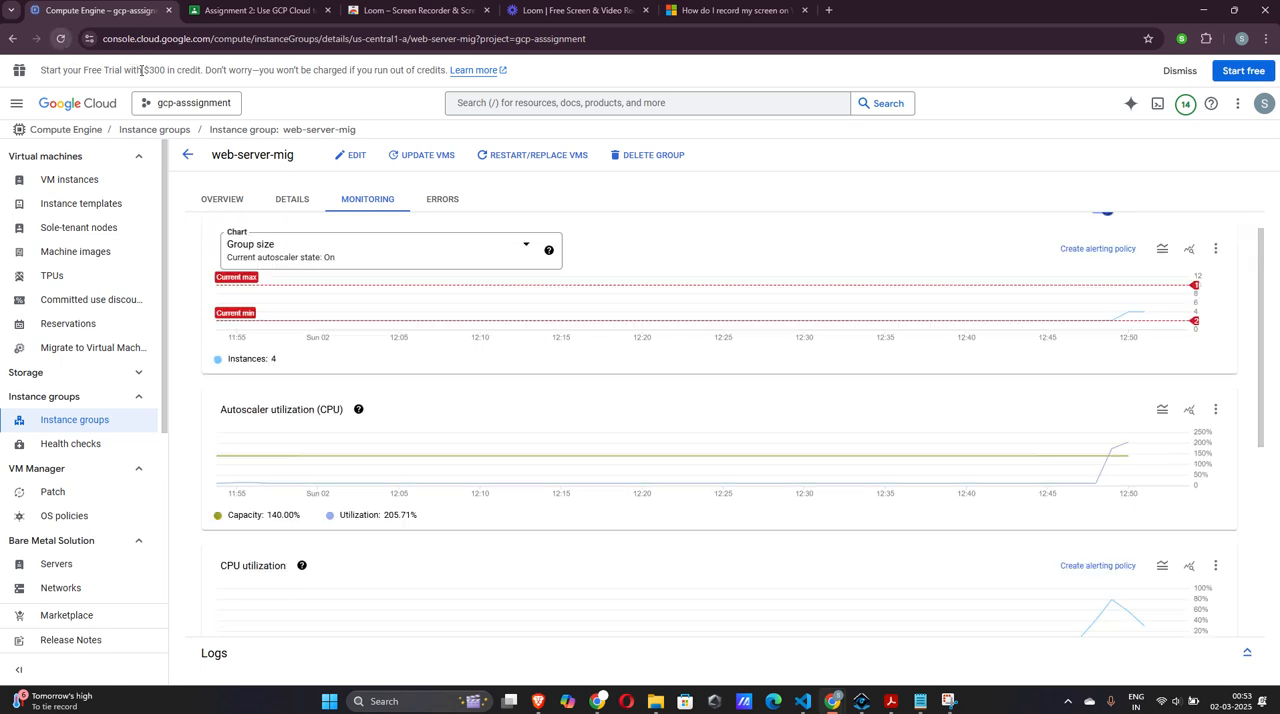
scroll(714, 305, up, 1)
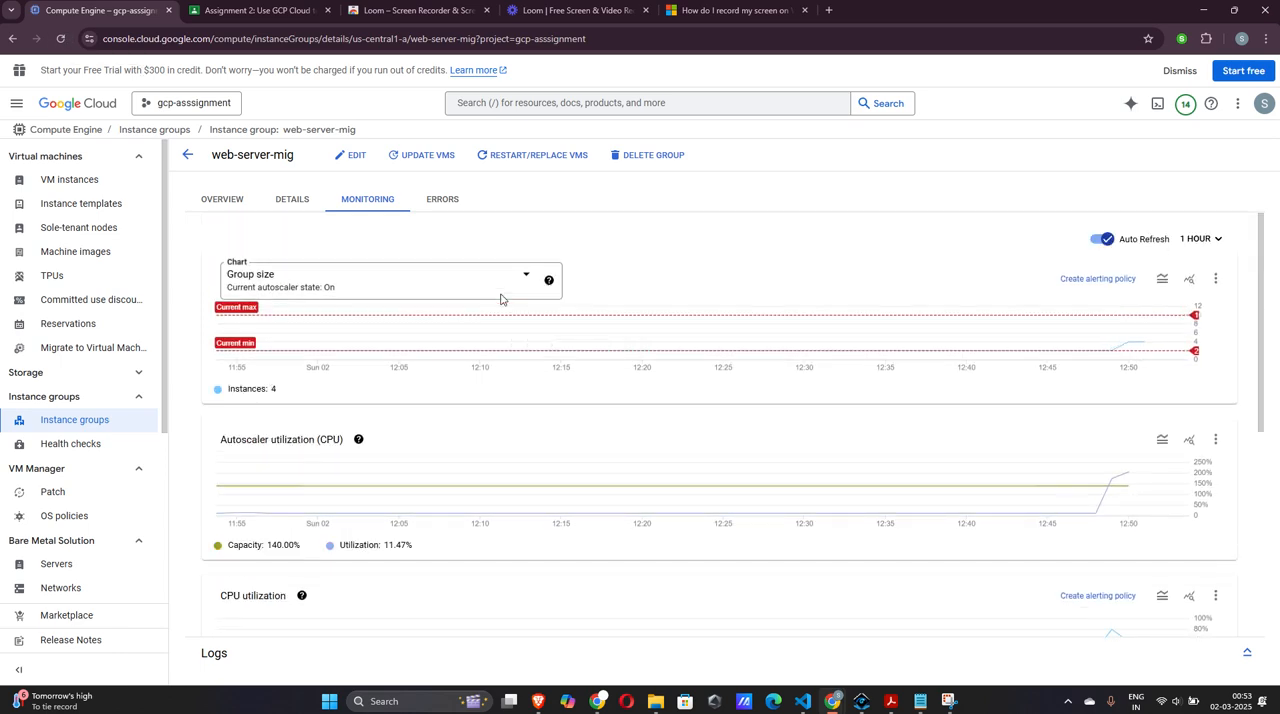
click(1217, 240)
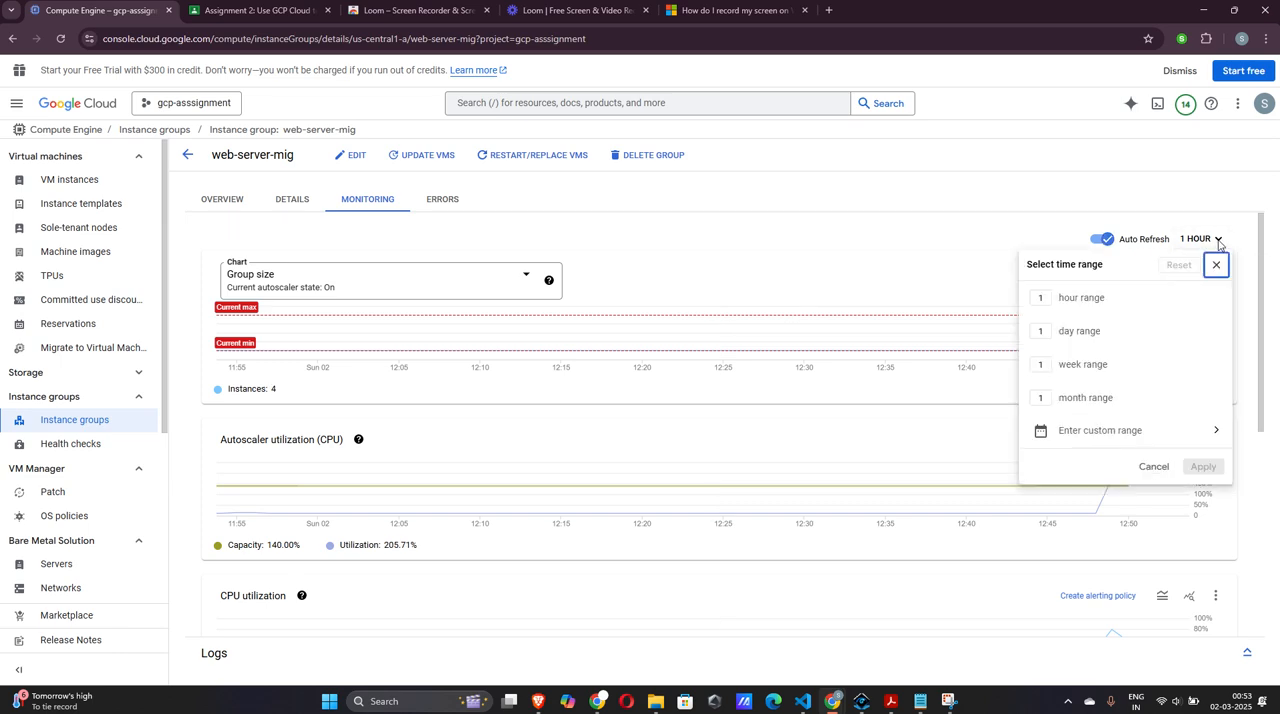
click(909, 267)
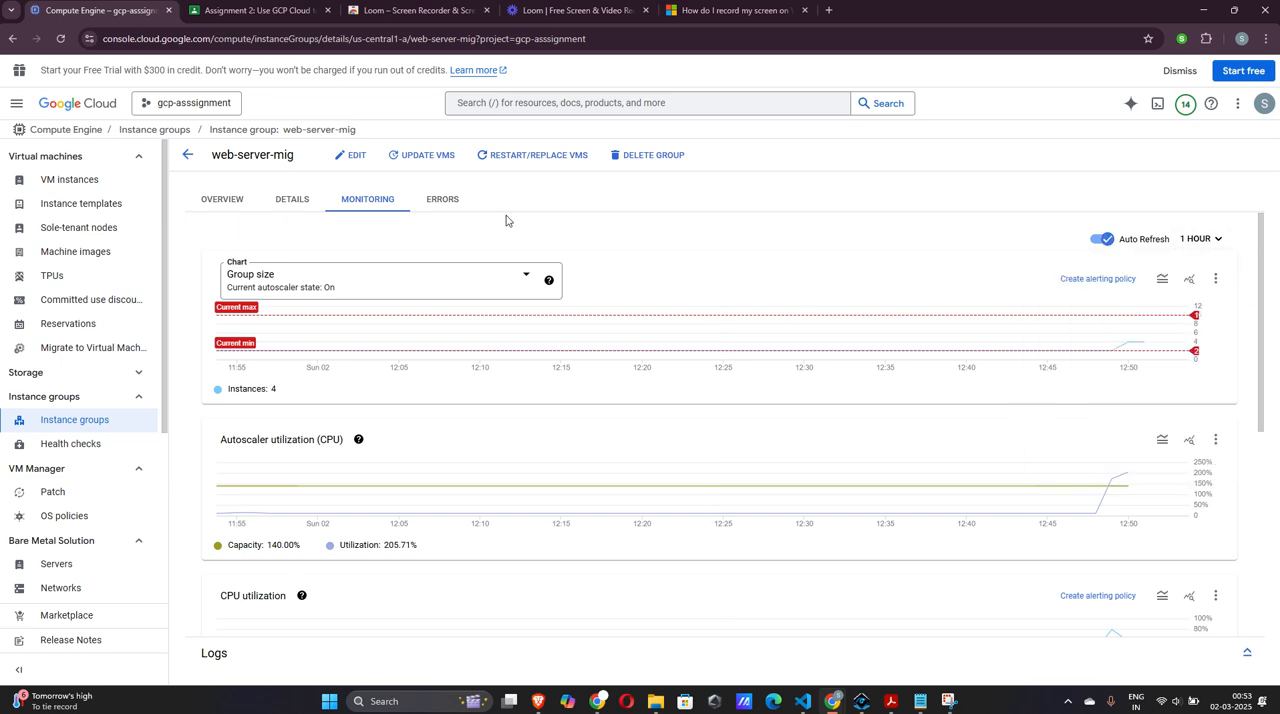
Reload the web-server-mig page and compare the latest points of the group size and autoscaler utilization charts in monitoring
click(61, 40)
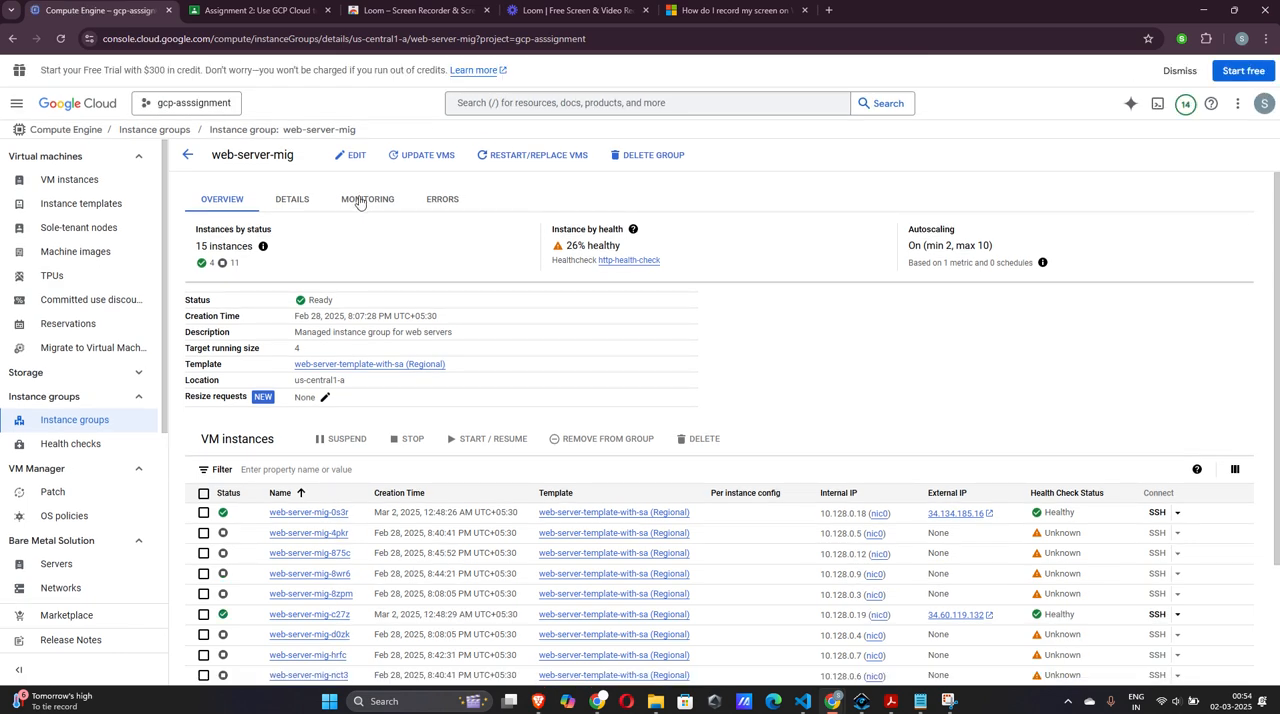
click(364, 200)
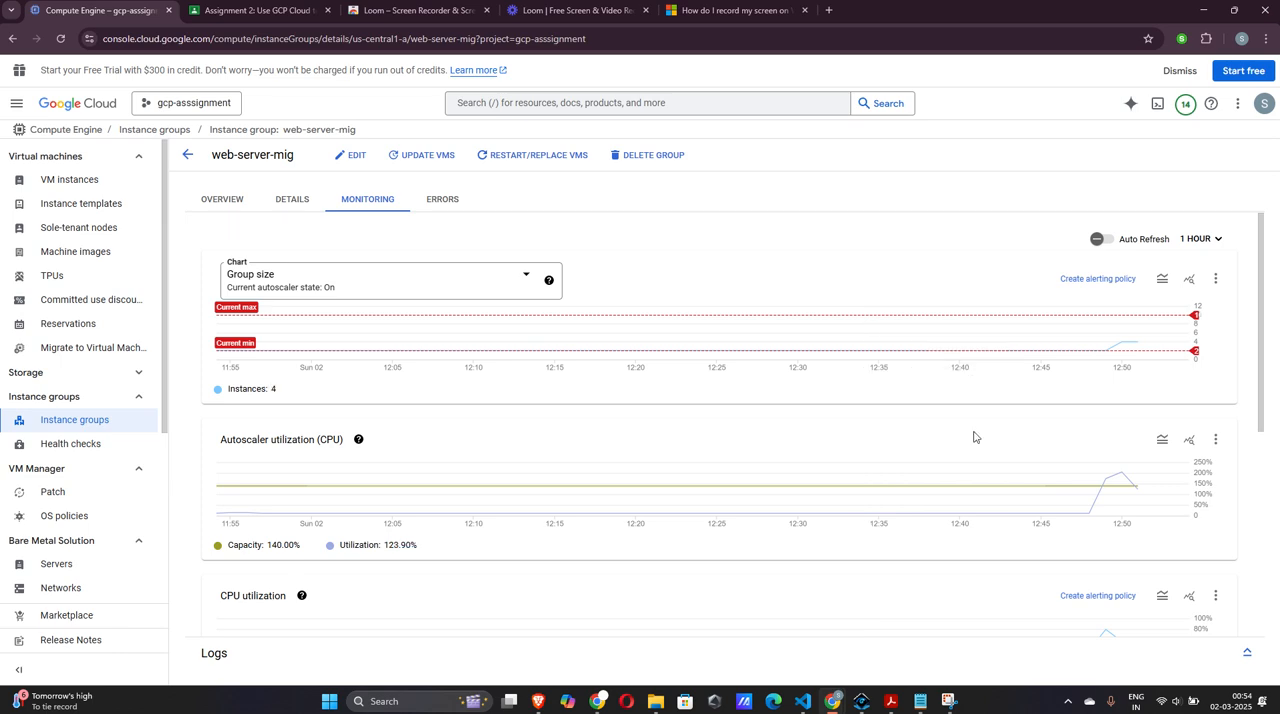
scroll(975, 437, down, 1)
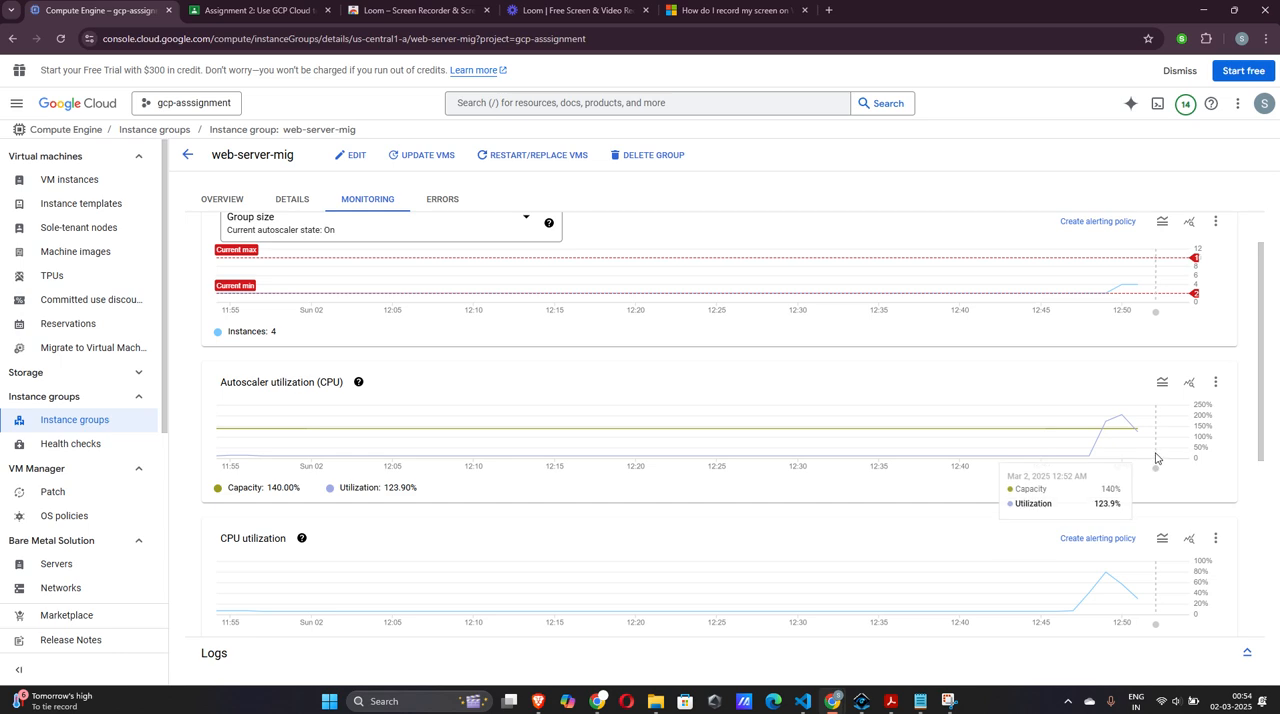
scroll(1100, 430, down, 1)
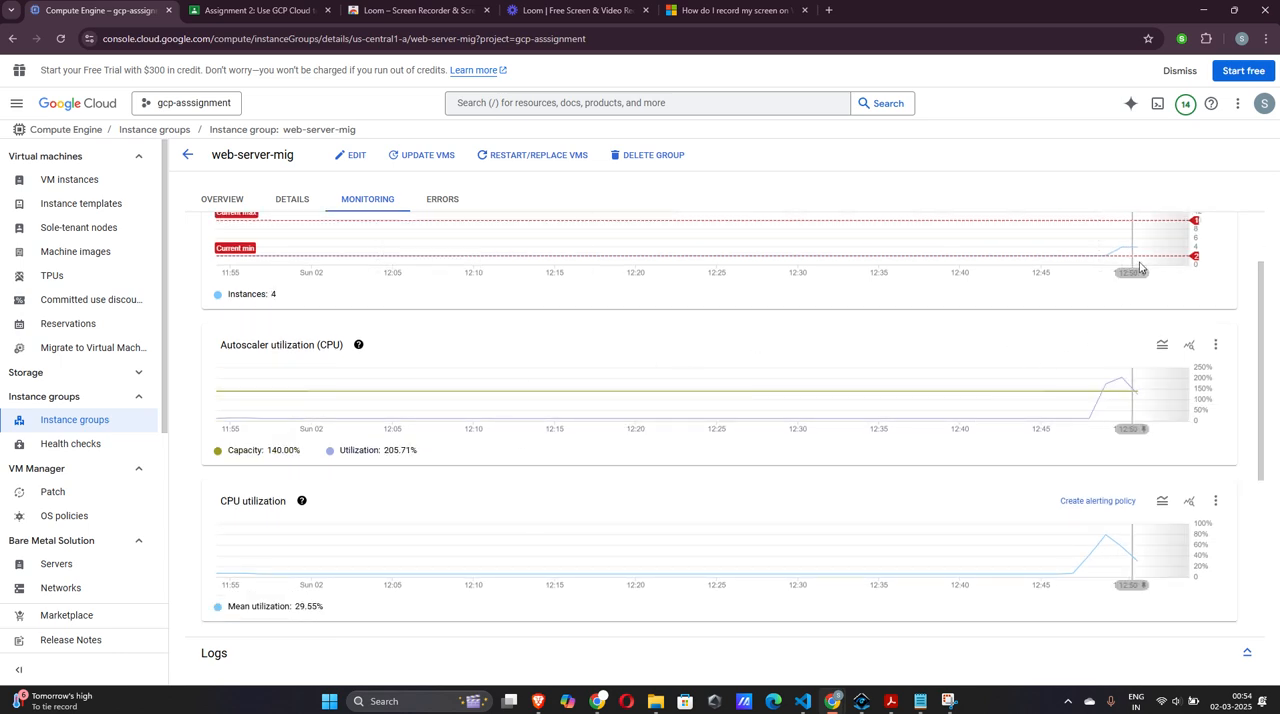
mouse_move(1144, 252)
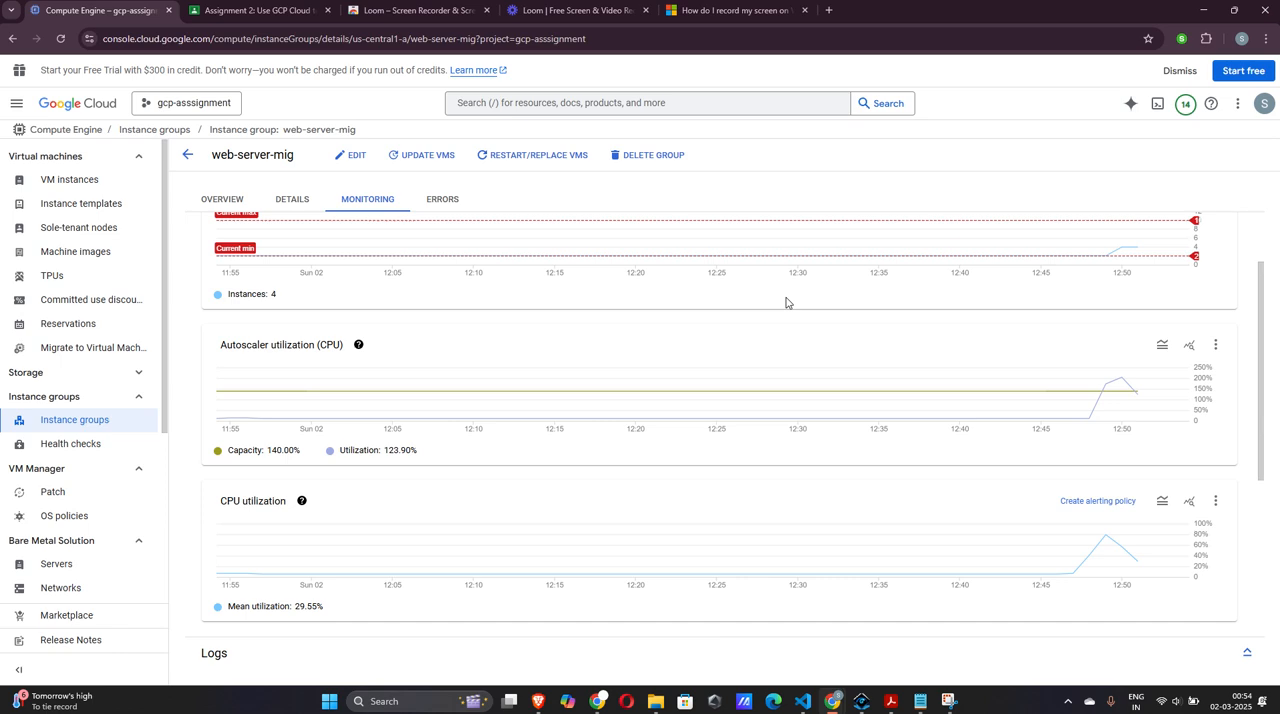
Switch auto refresh back on for the monitoring charts and check the updated mean CPU utilization and disk I/O
scroll(786, 303, up, 2)
click(1106, 240)
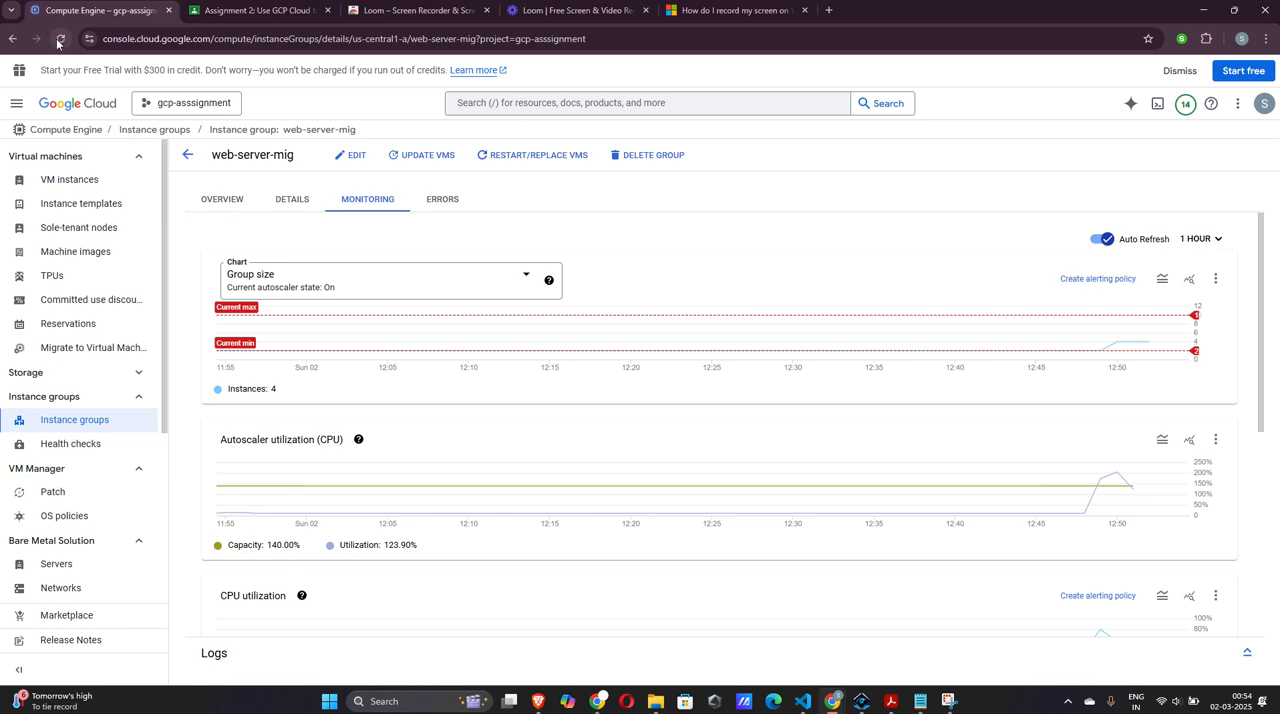
scroll(523, 369, down, 2)
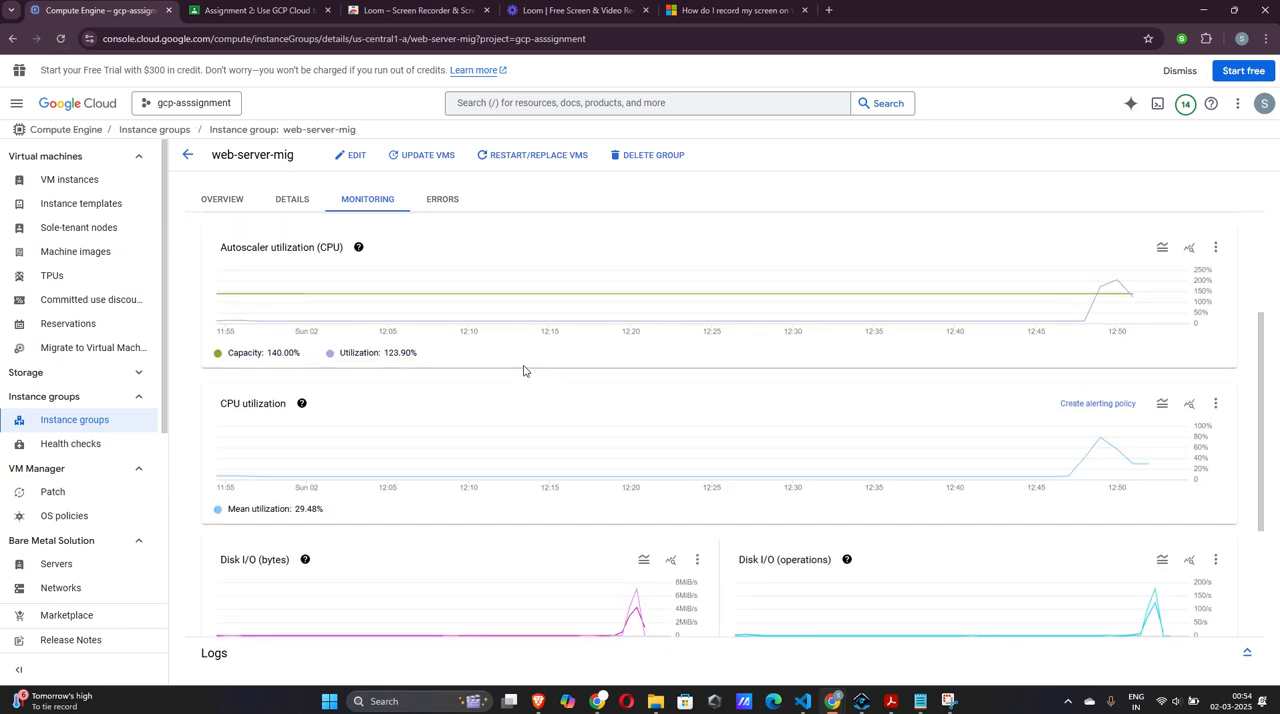
scroll(520, 365, up, 2)
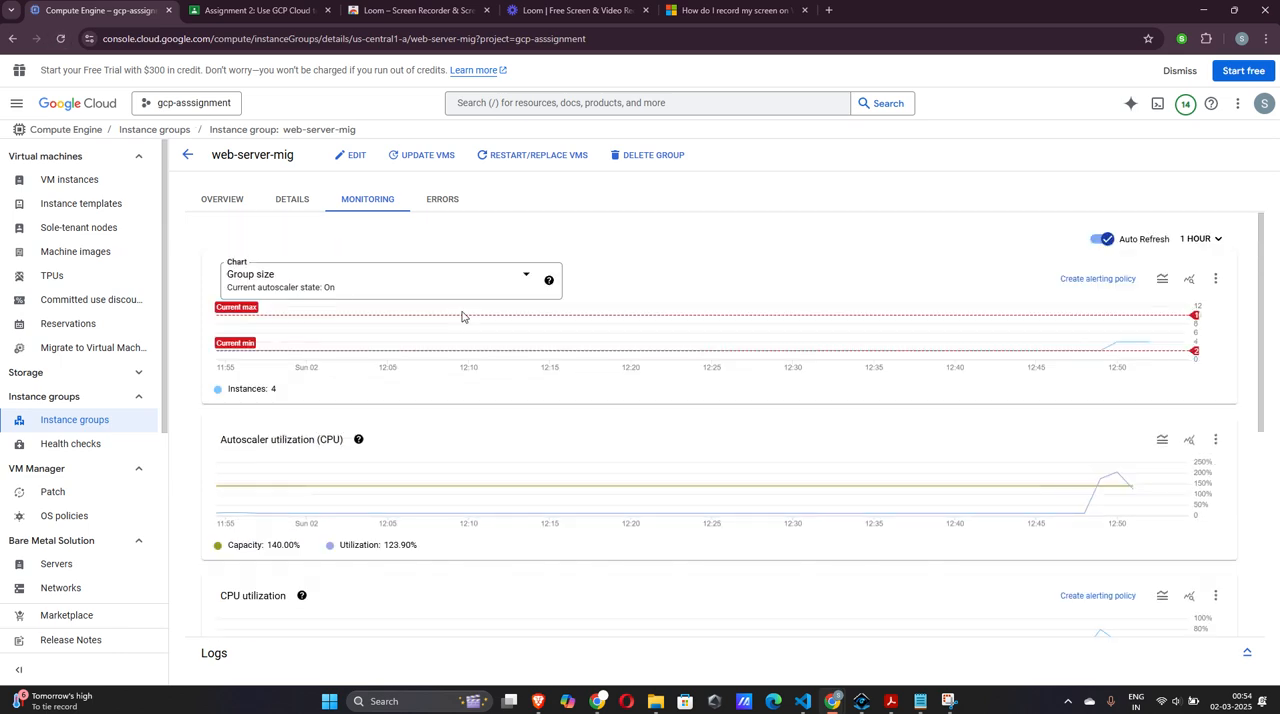
Reload the instance group, recheck its utilization charts in monitoring and enable auto refresh for them again
click(61, 40)
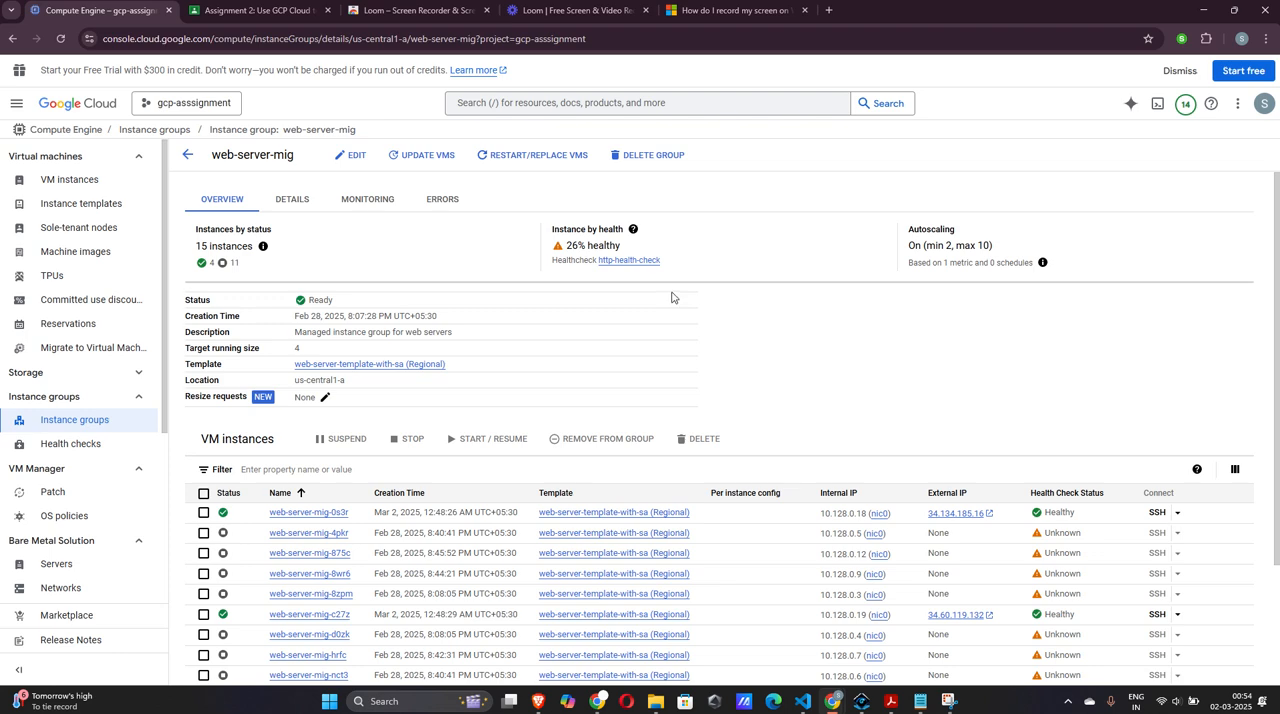
click(385, 203)
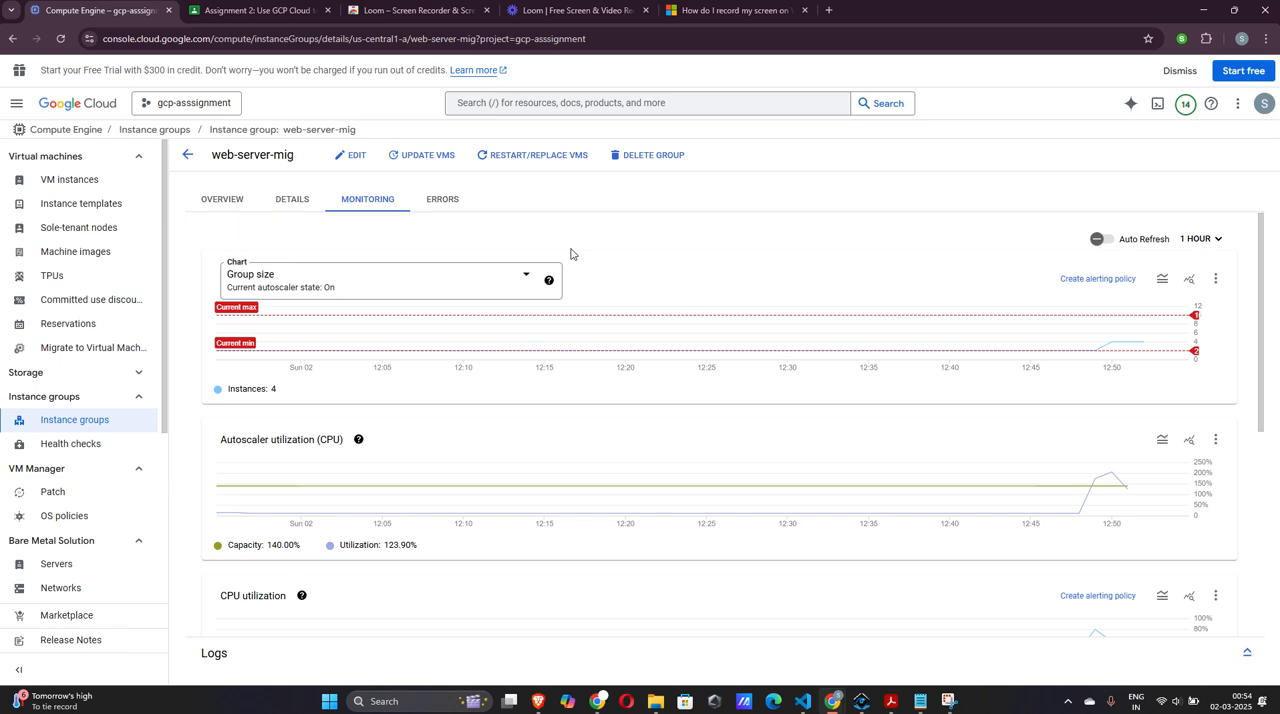
scroll(572, 253, down, 1)
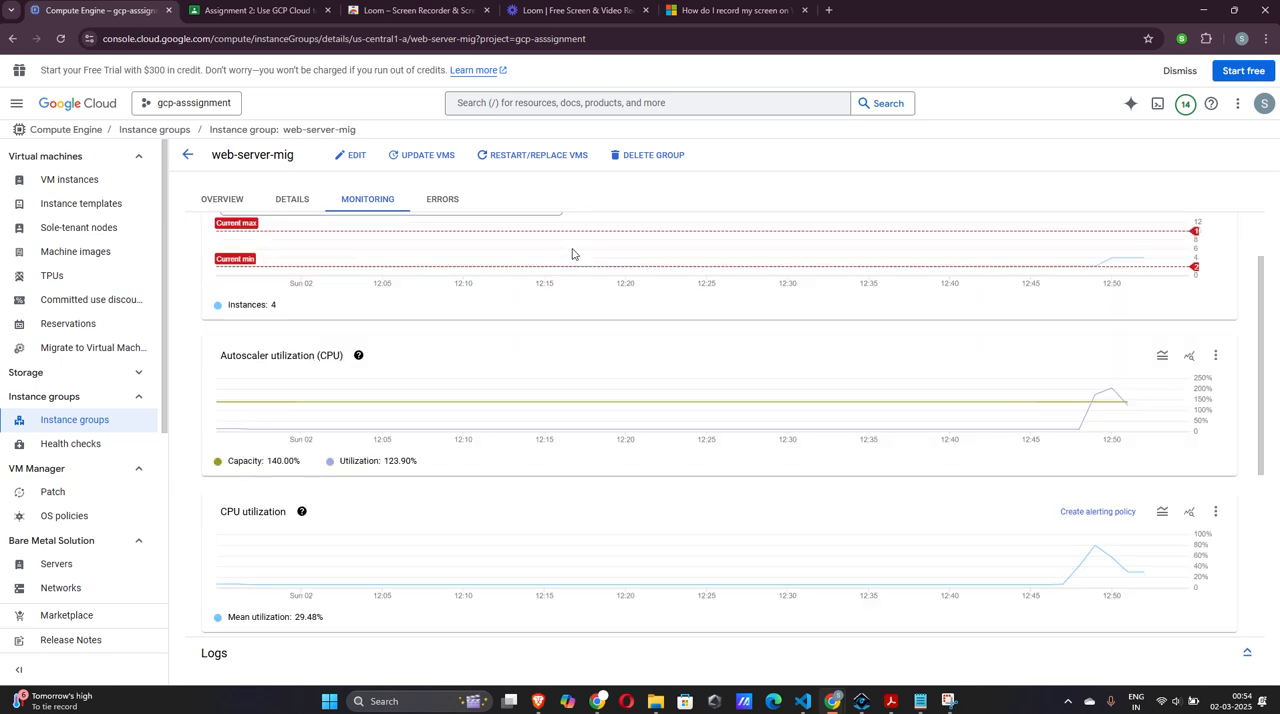
scroll(572, 253, up, 1)
click(1100, 242)
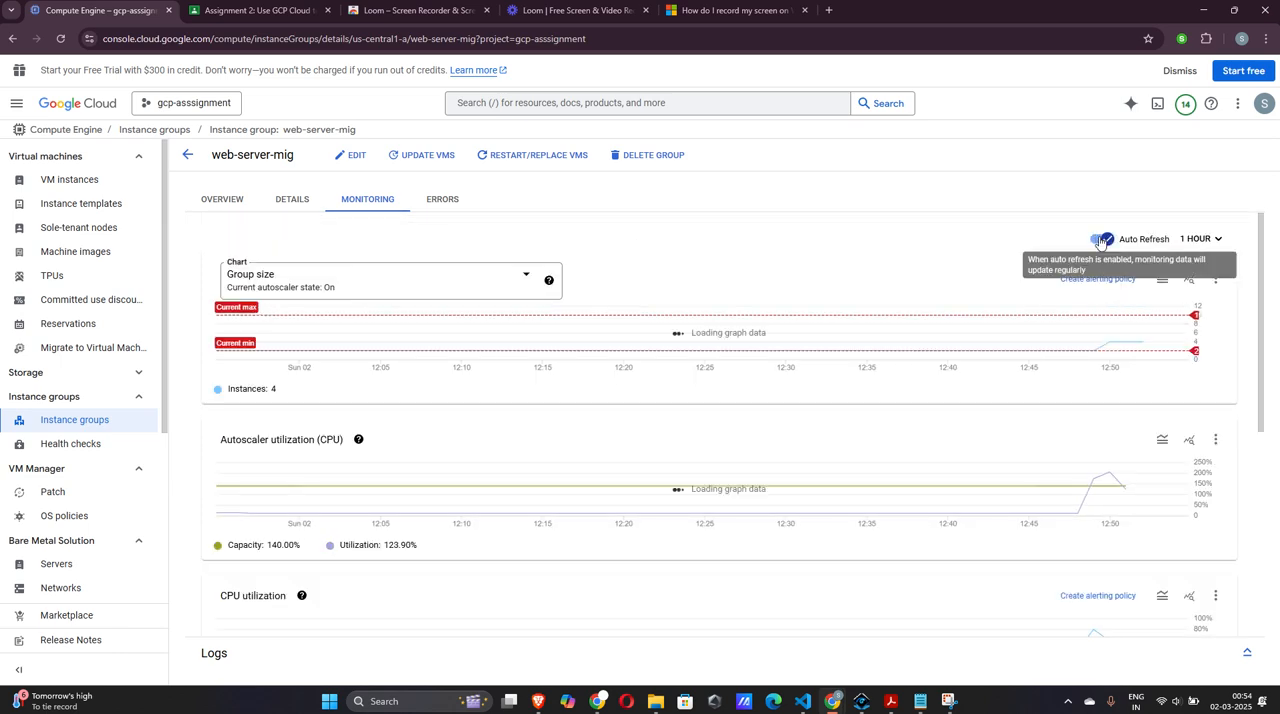